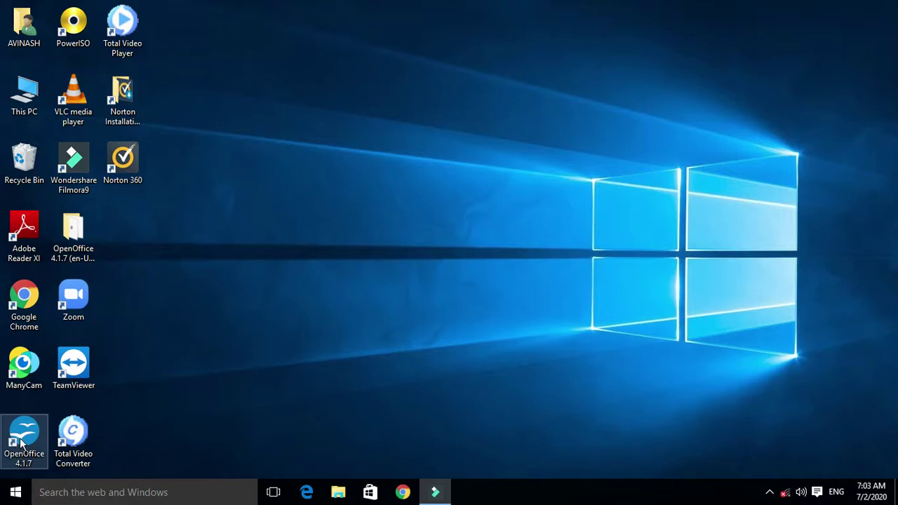
Examine the programs in the OpenOffice 4.1.7 group within the list of all installed apps
click(15, 493)
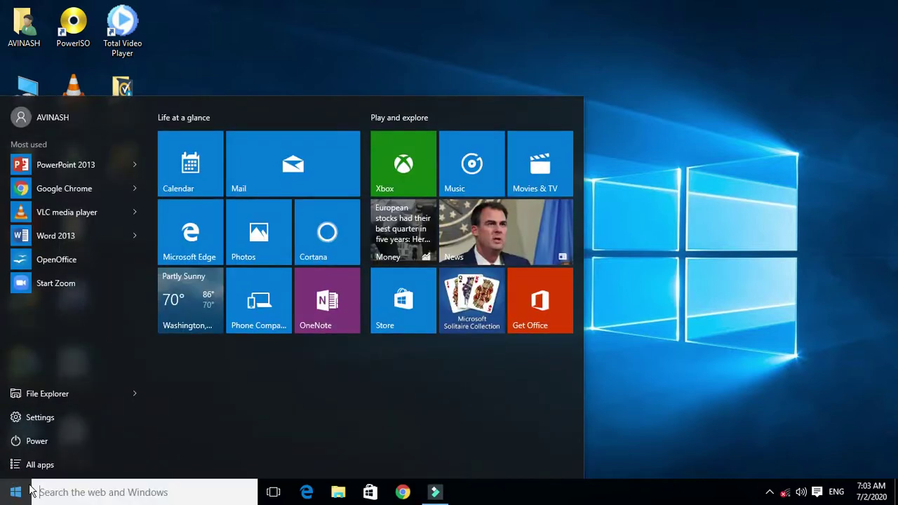
click(62, 463)
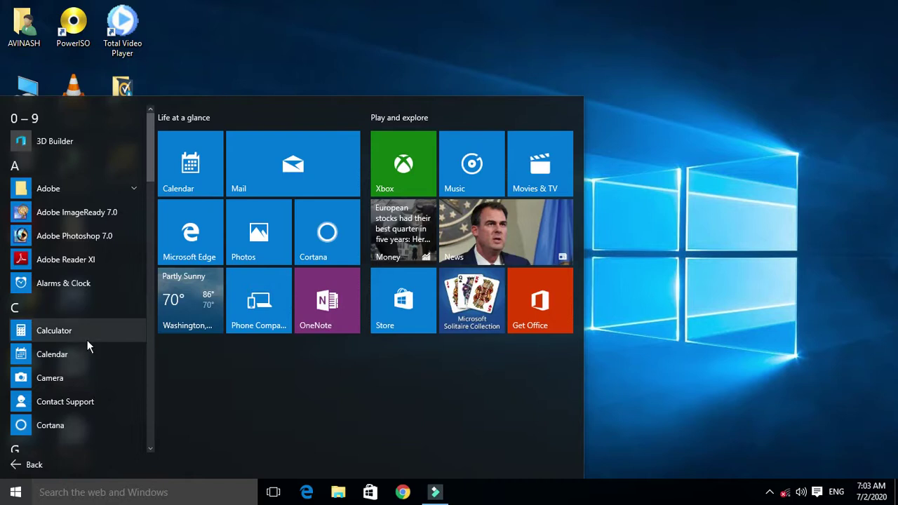
scroll(87, 340, down, 4)
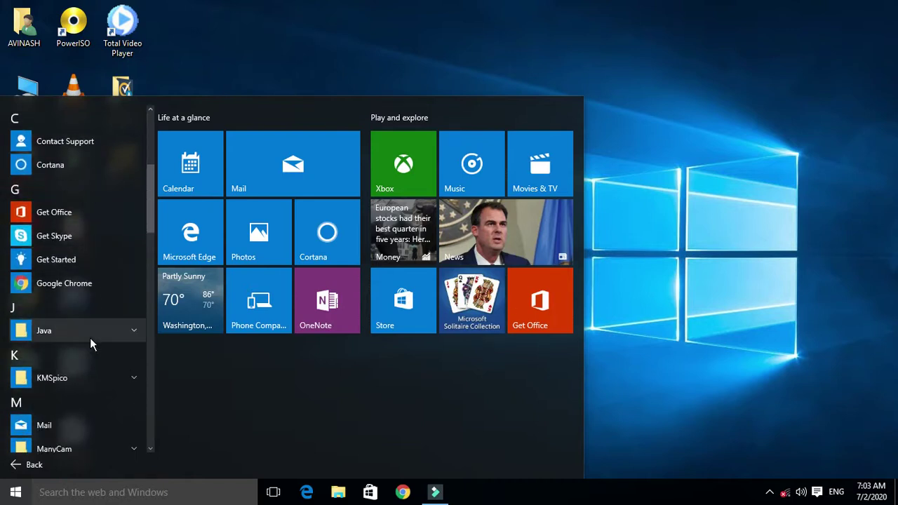
scroll(91, 339, down, 2)
scroll(85, 393, down, 1)
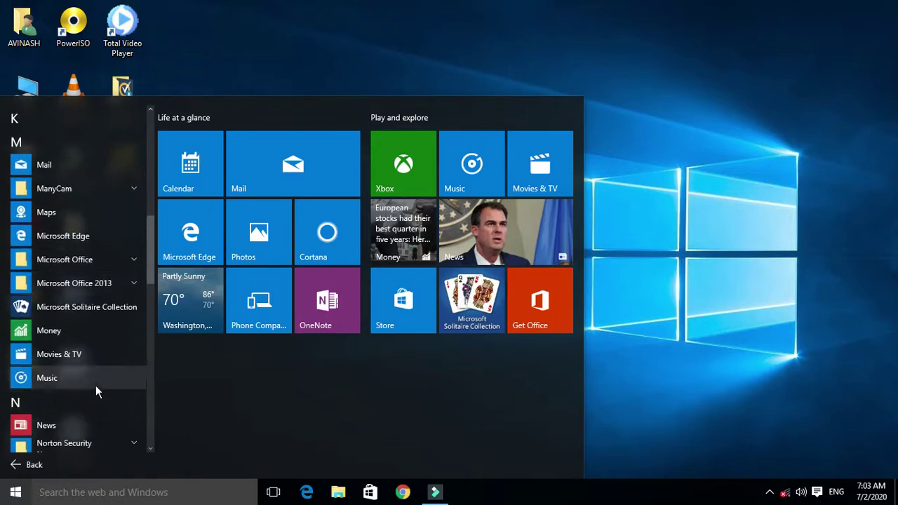
scroll(95, 385, down, 3)
scroll(101, 364, down, 1)
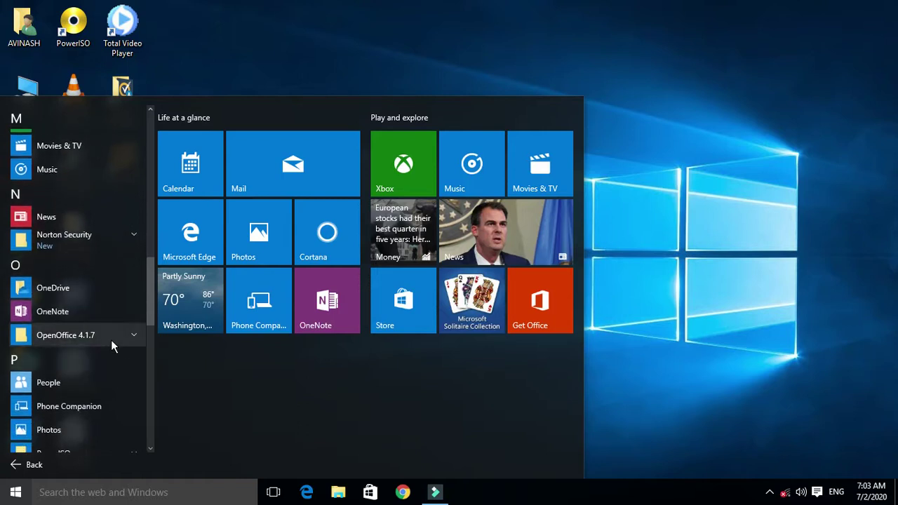
click(127, 333)
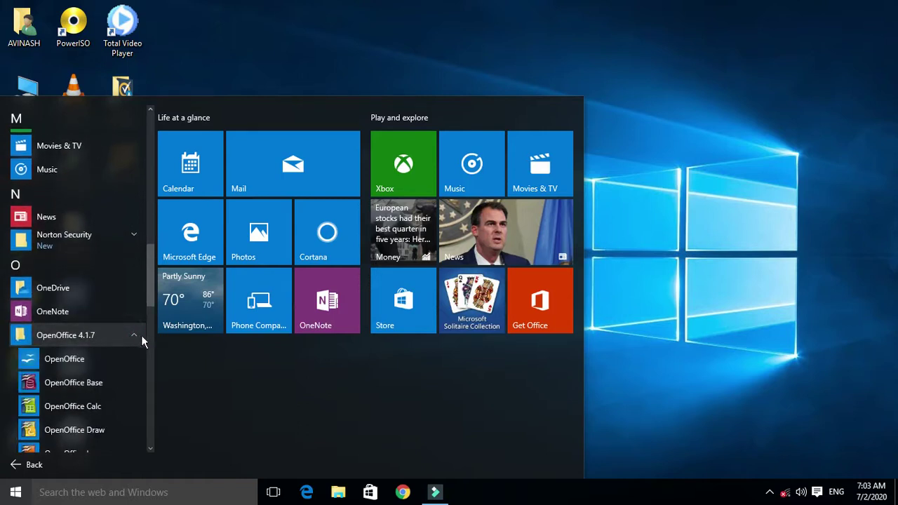
scroll(67, 363, down, 1)
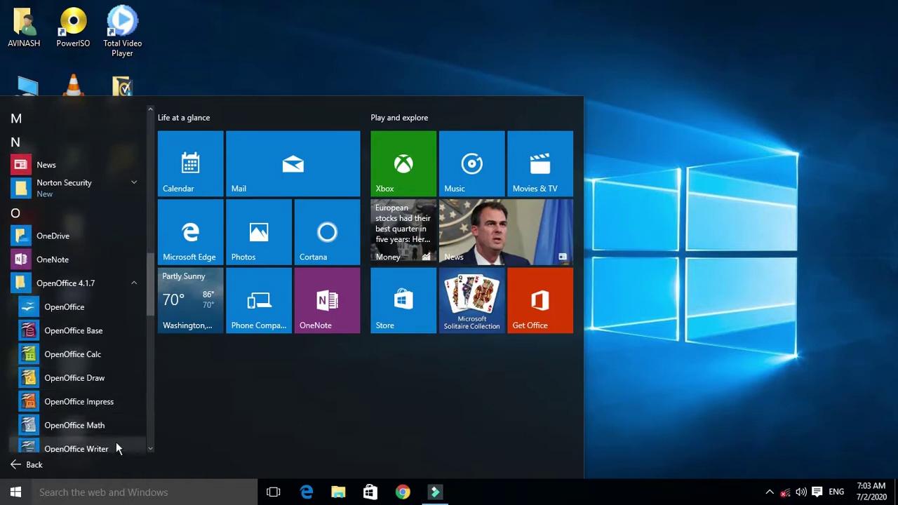
scroll(82, 427, down, 1)
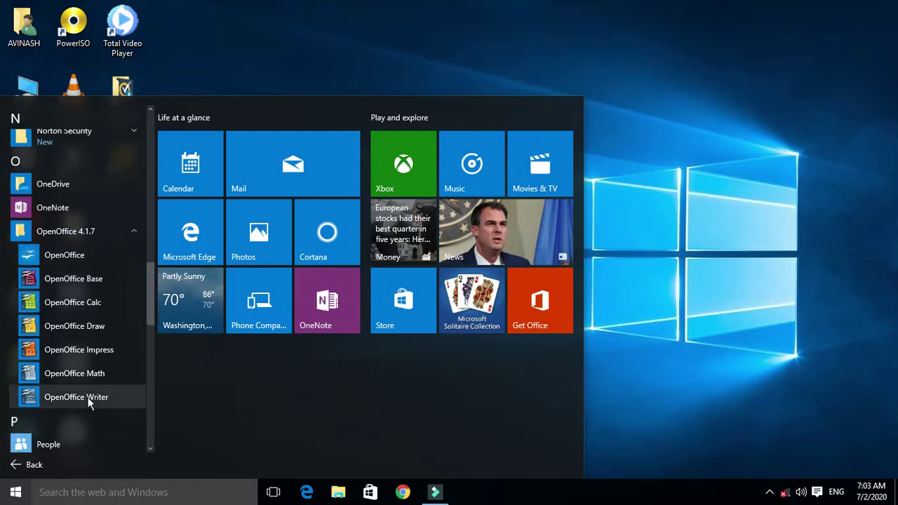
Search Windows for "open" and launch the OpenOffice desktop app
click(123, 493)
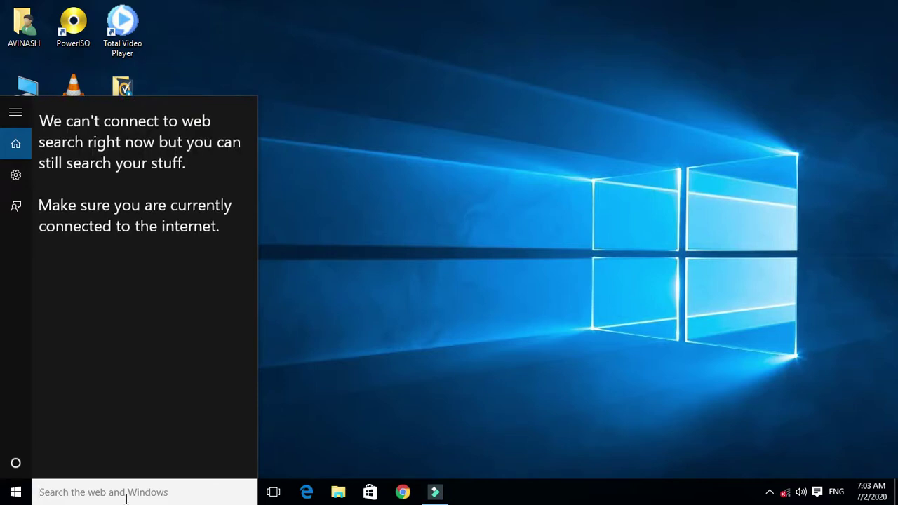
text(ope)
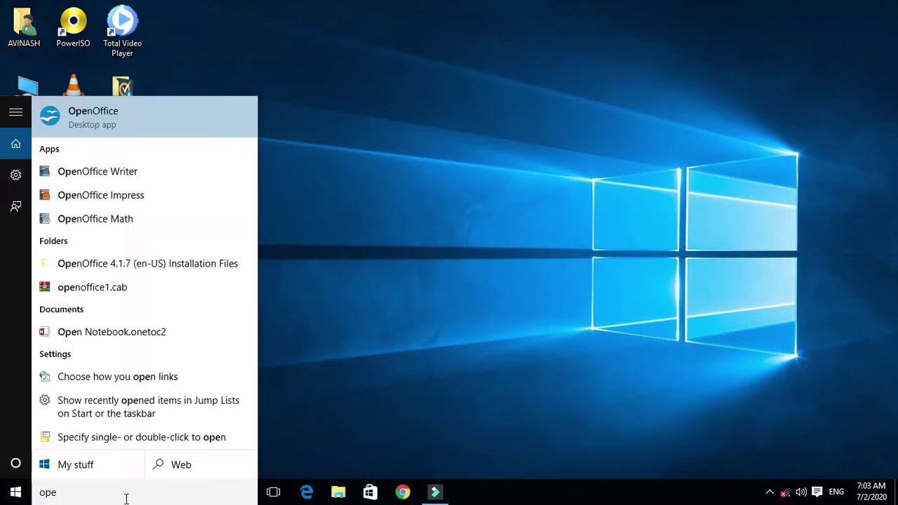
text(n)
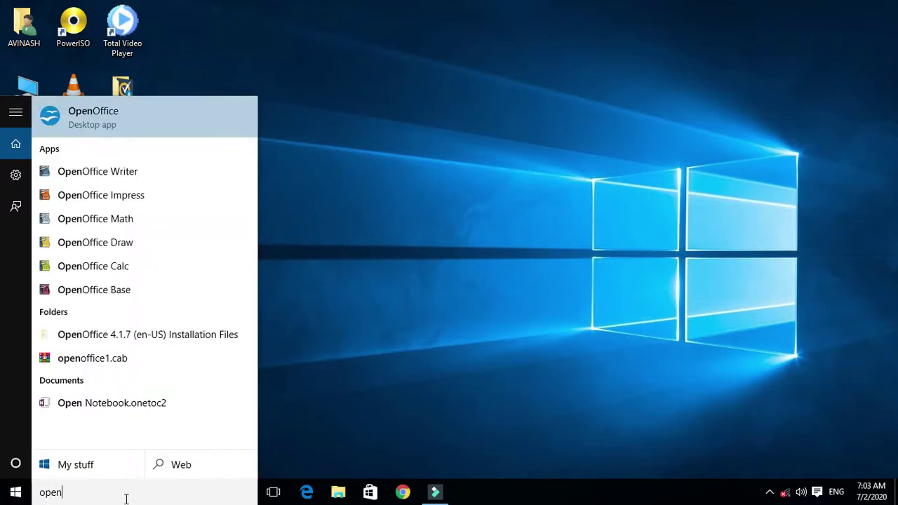
click(152, 112)
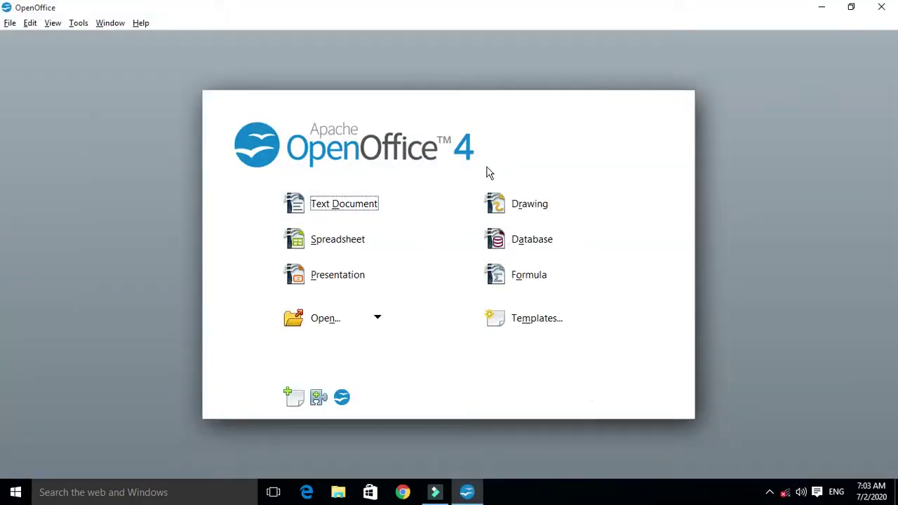
Create a new text document and set its zoom to 100%
click(335, 208)
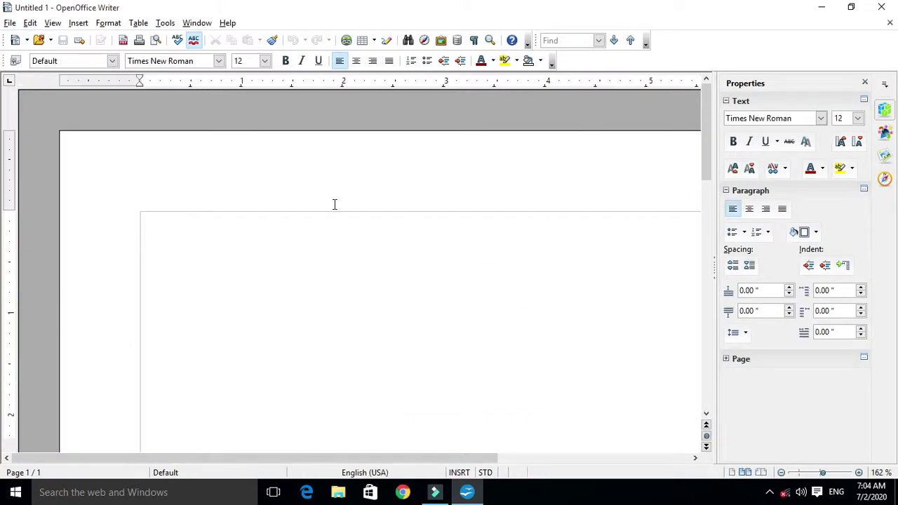
click(819, 472)
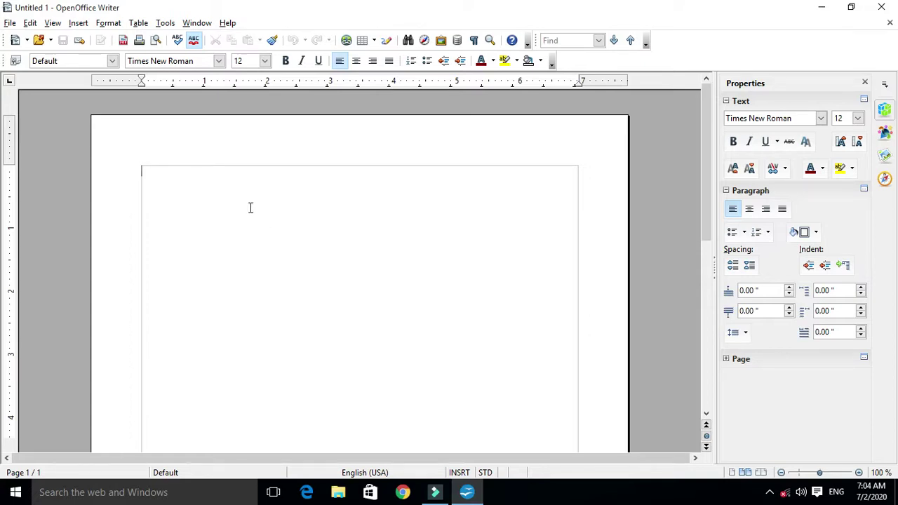
click(166, 24)
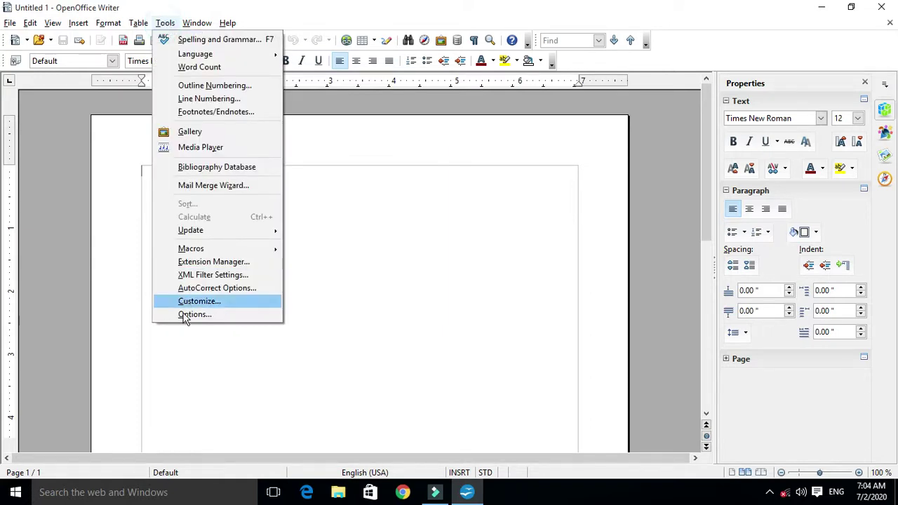
click(435, 303)
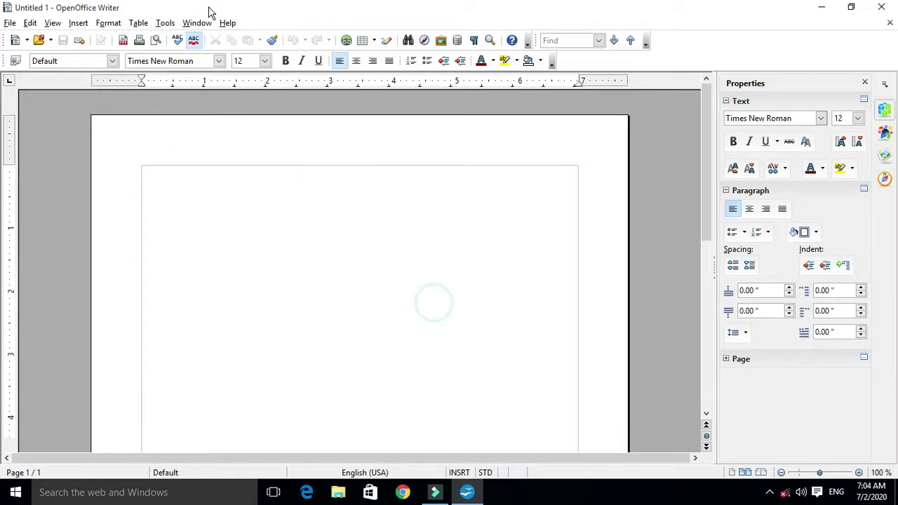
click(166, 24)
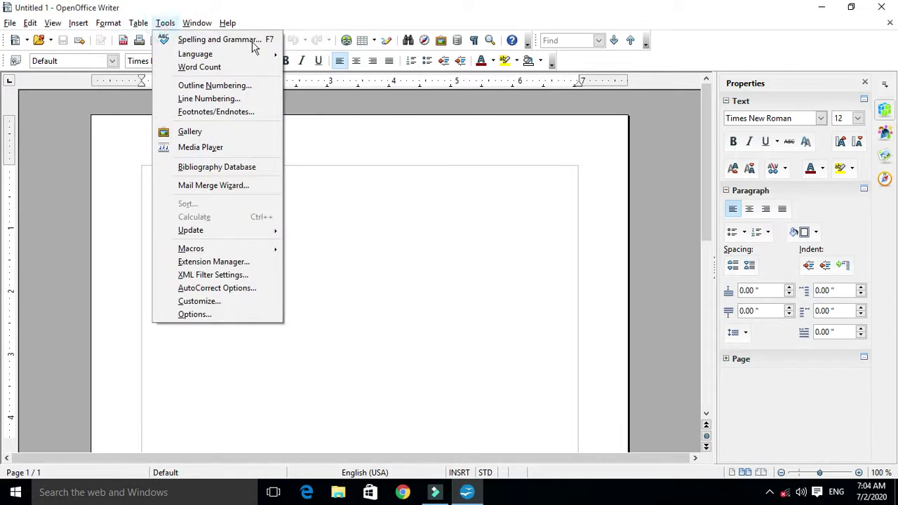
mouse_move(139, 23)
click(350, 237)
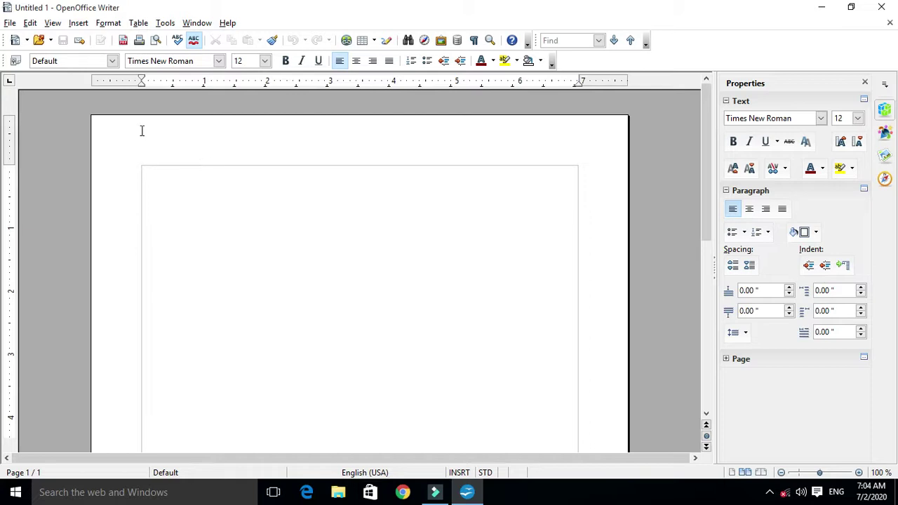
Open the program's Options dialog and examine the address fields on the User Data page
click(166, 23)
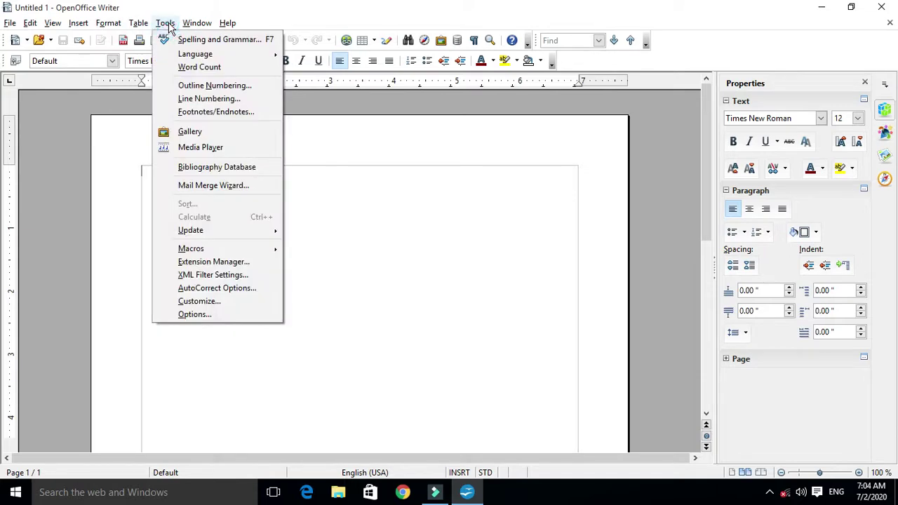
click(203, 315)
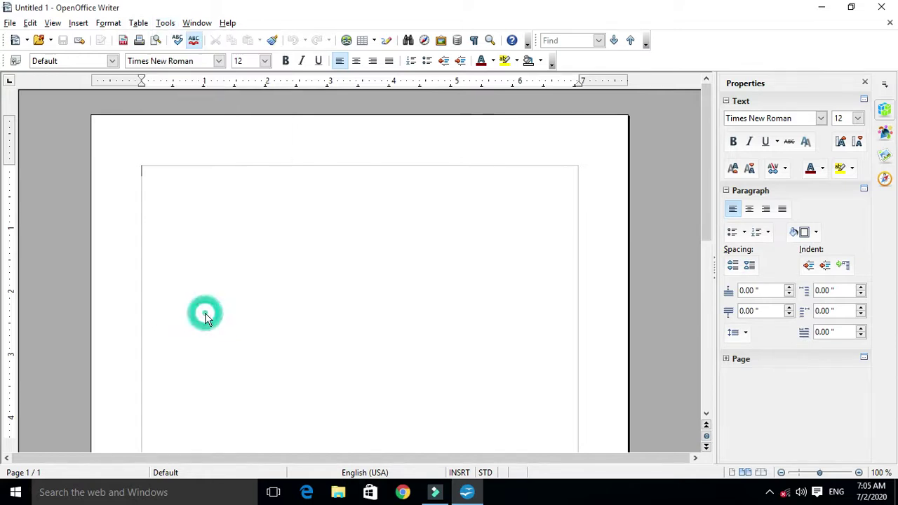
drag(427, 133, 393, 125)
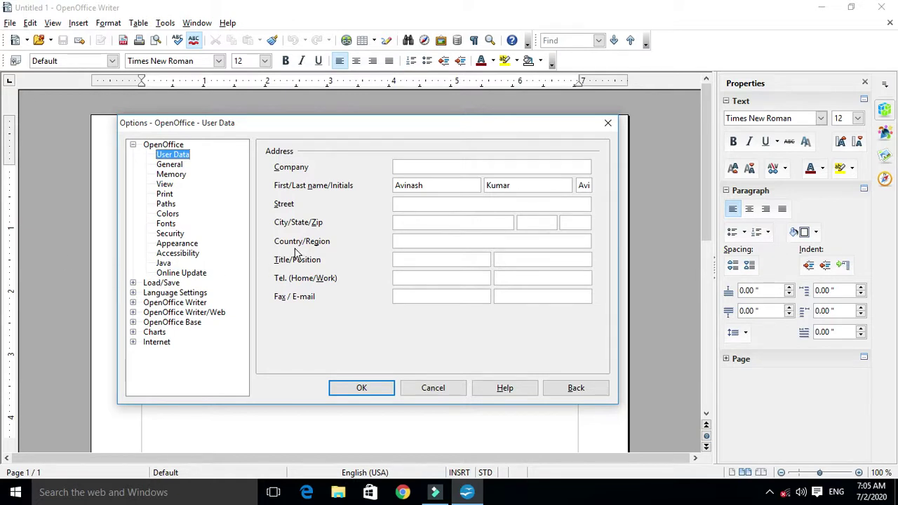
click(426, 167)
click(421, 251)
Expand the OpenOffice Writer options and show the General settings page
click(174, 306)
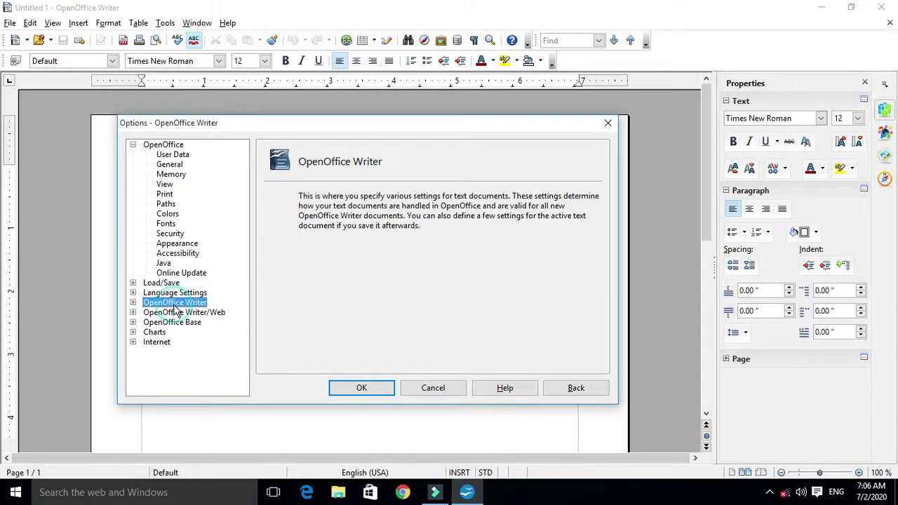
click(133, 303)
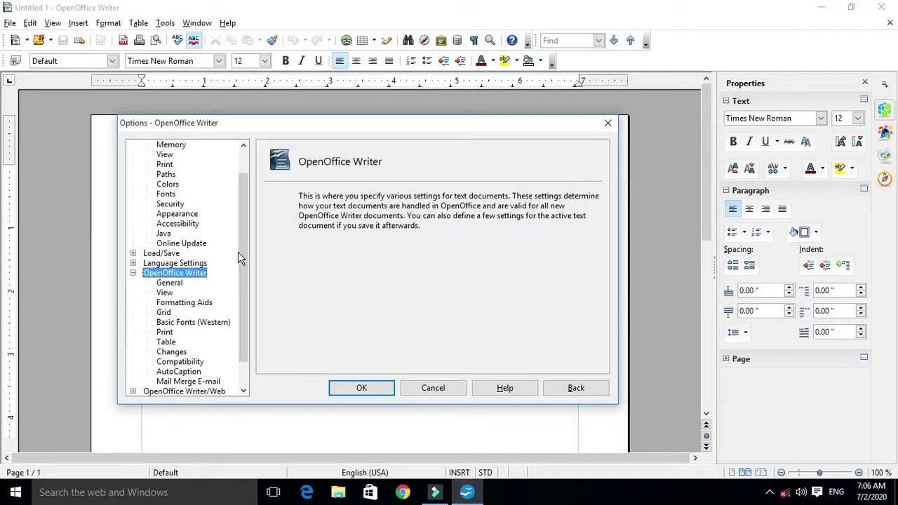
scroll(242, 232, down, 1)
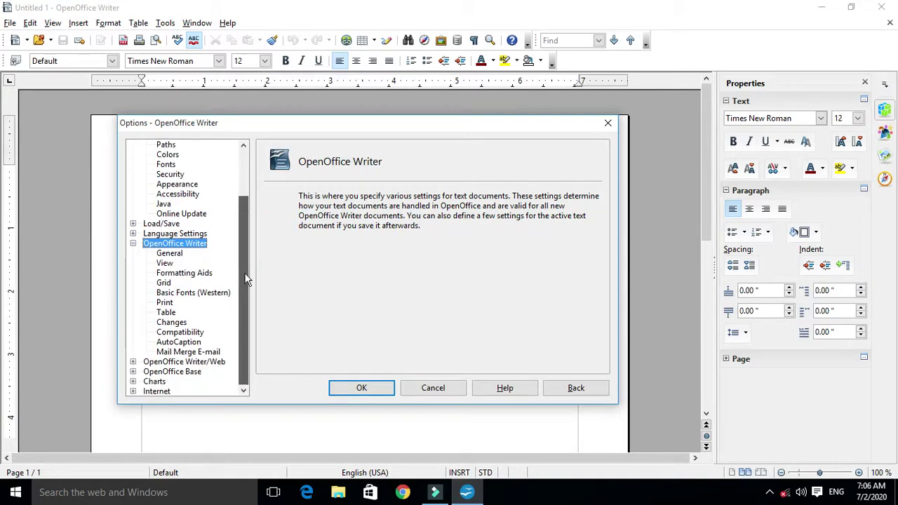
click(178, 256)
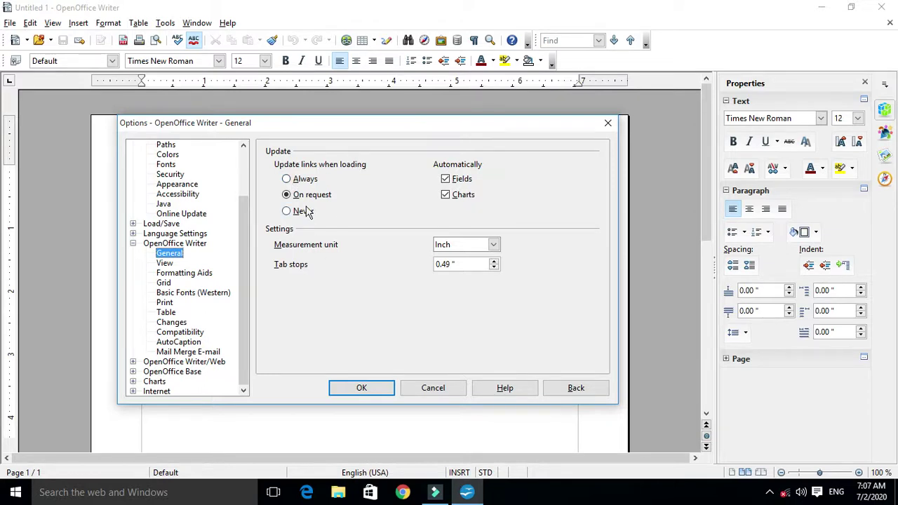
Try the Always and Never choices for updating links when loading, and return to On request
click(286, 178)
click(286, 197)
click(287, 212)
click(288, 195)
Try disabling the automatic update of Fields and Charts, and enable both again
click(446, 180)
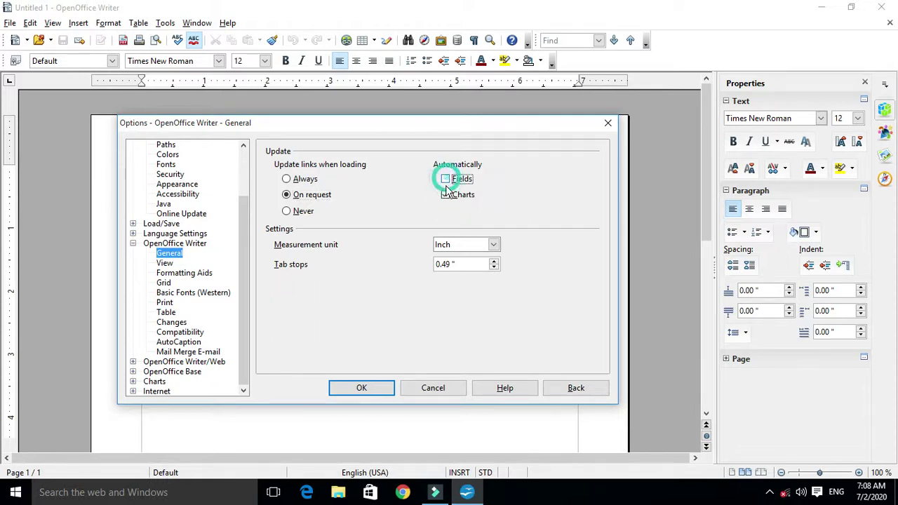
click(444, 196)
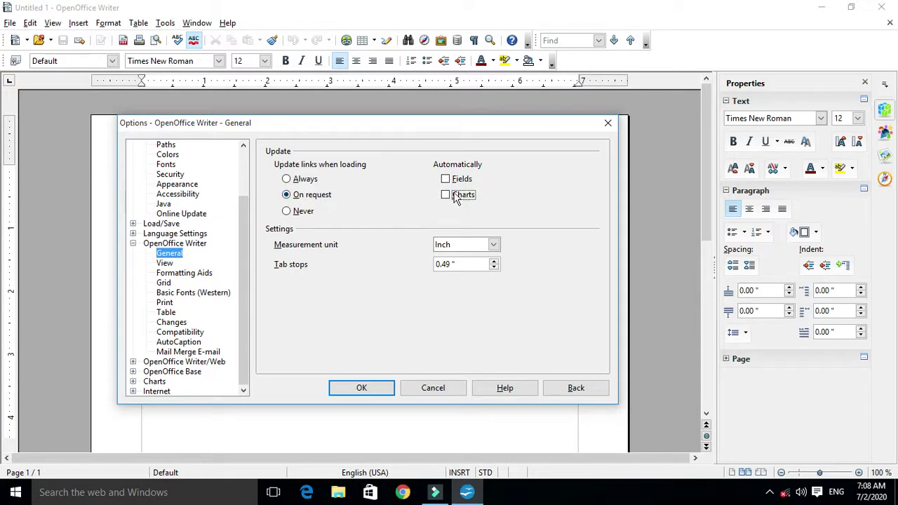
click(447, 195)
click(446, 179)
Review the available measurement units in Writer's General settings and set the unit to Centimeter
click(495, 245)
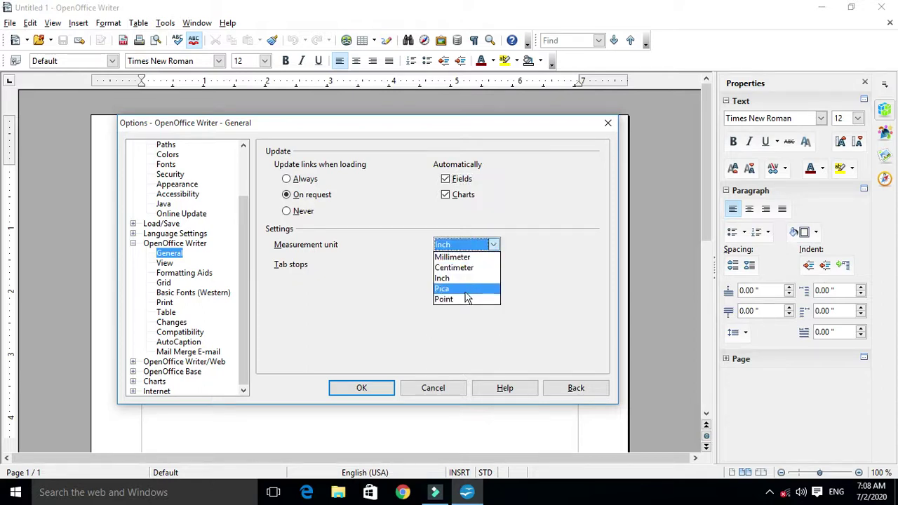
click(524, 266)
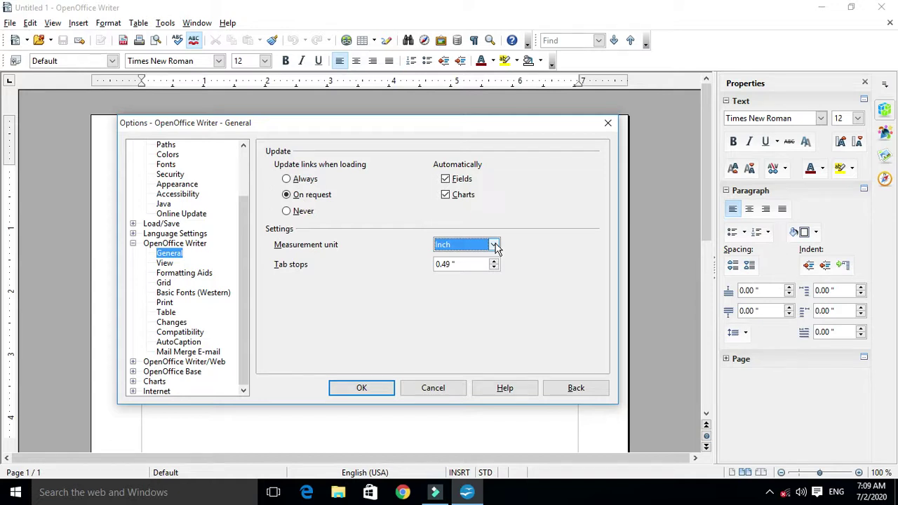
click(494, 245)
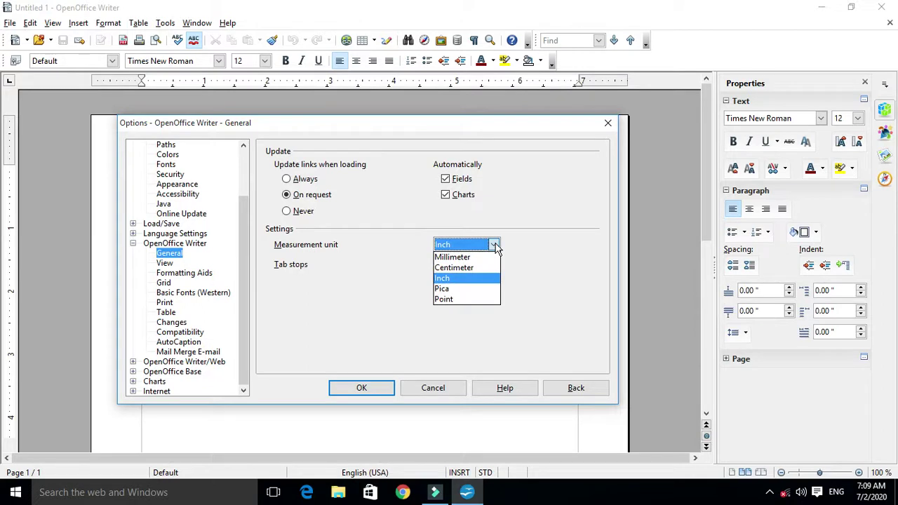
click(494, 245)
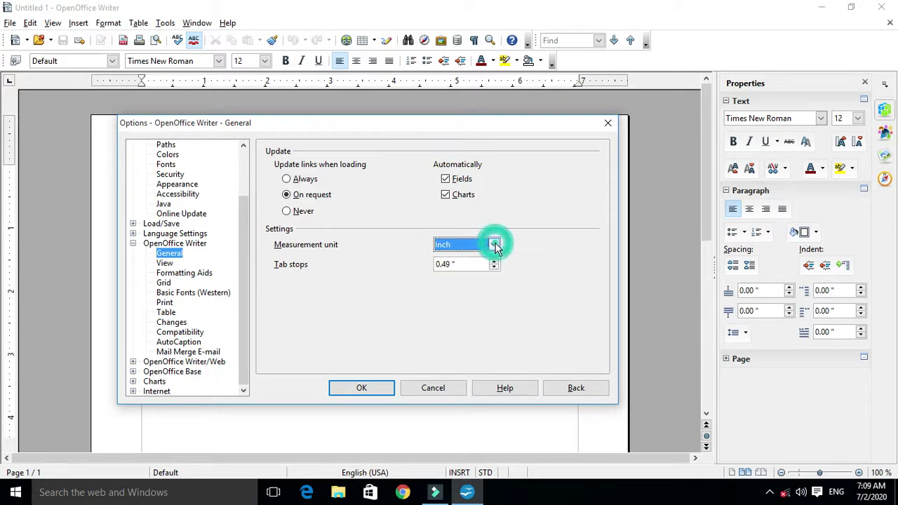
click(493, 244)
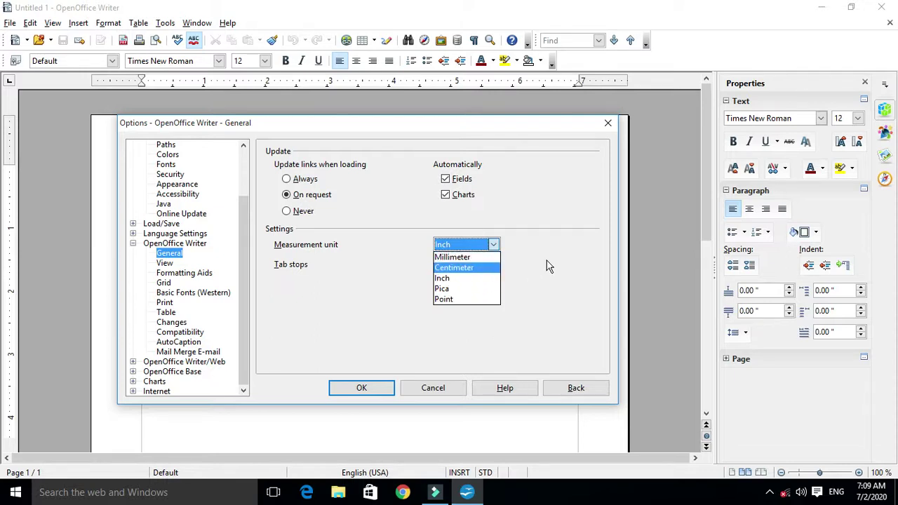
click(479, 282)
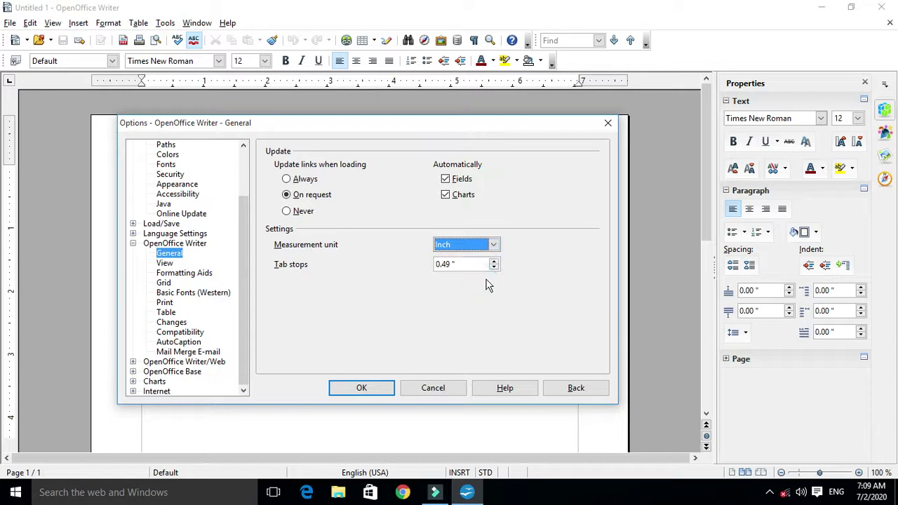
click(494, 244)
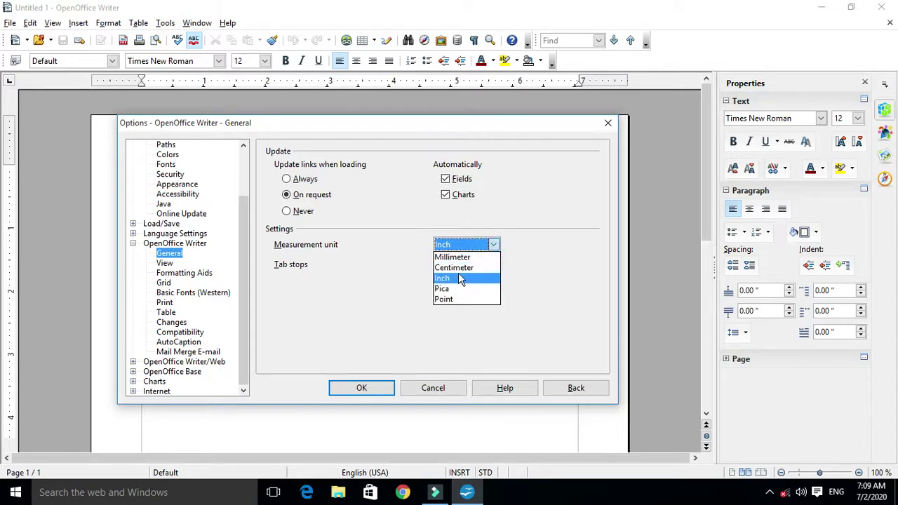
click(457, 269)
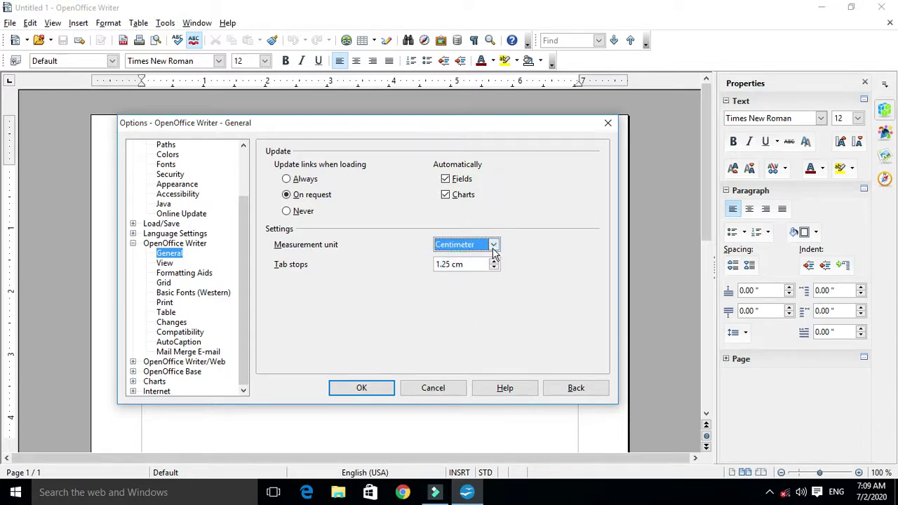
Try Point as Writer's measurement unit, and set the unit to Inch
click(494, 245)
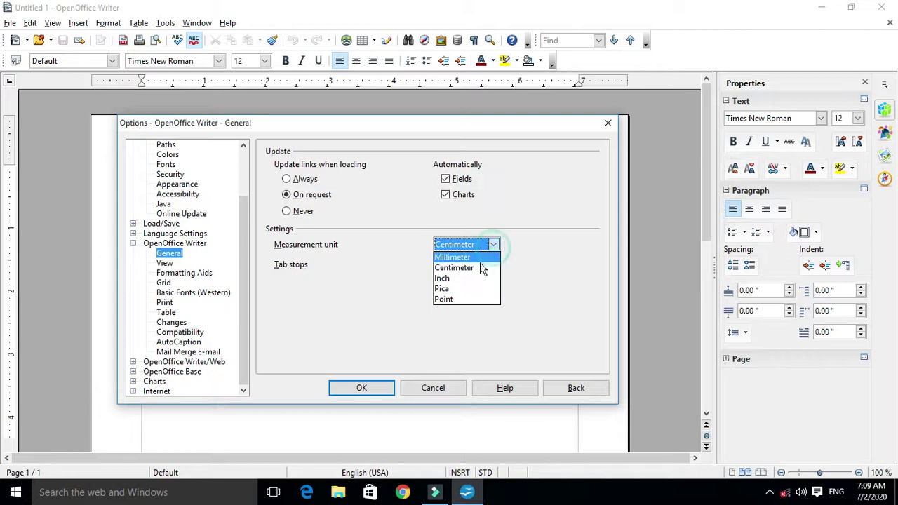
click(444, 300)
click(494, 244)
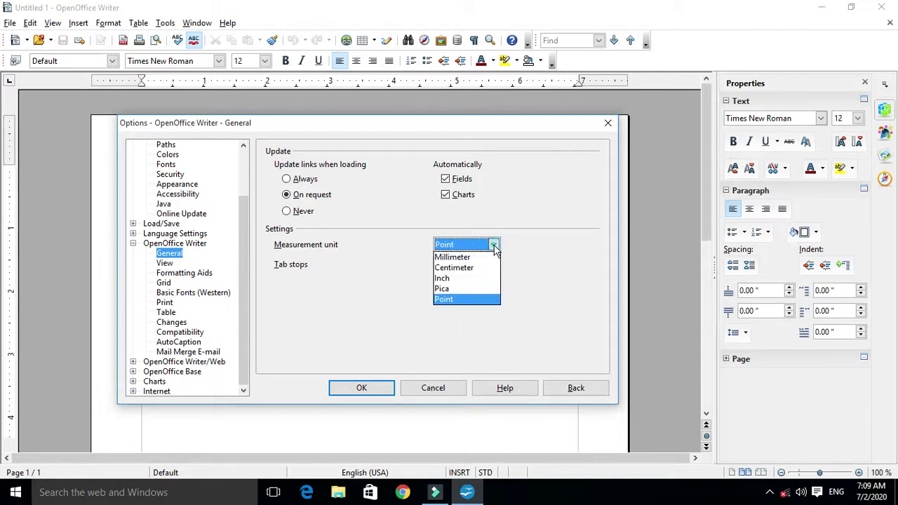
click(457, 280)
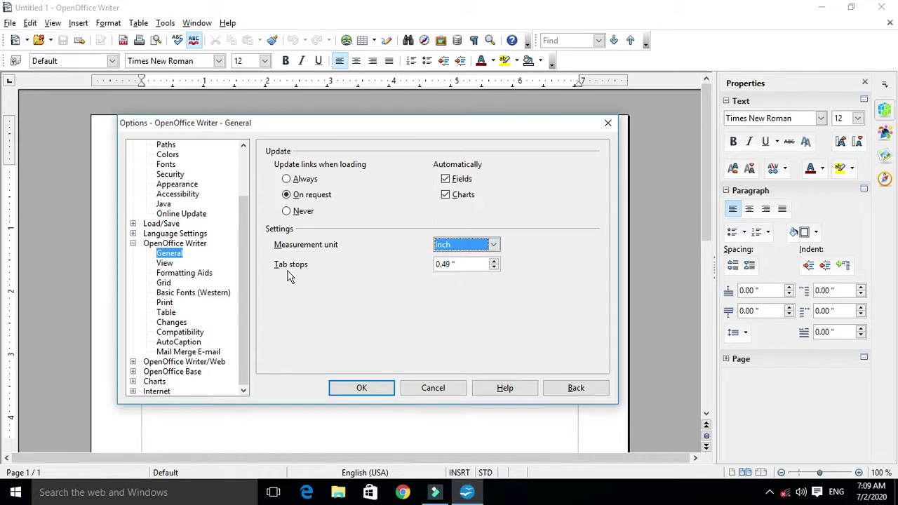
Move the Options dialog clear of the ruler and examine the ruler's indent marker
drag(395, 128, 398, 145)
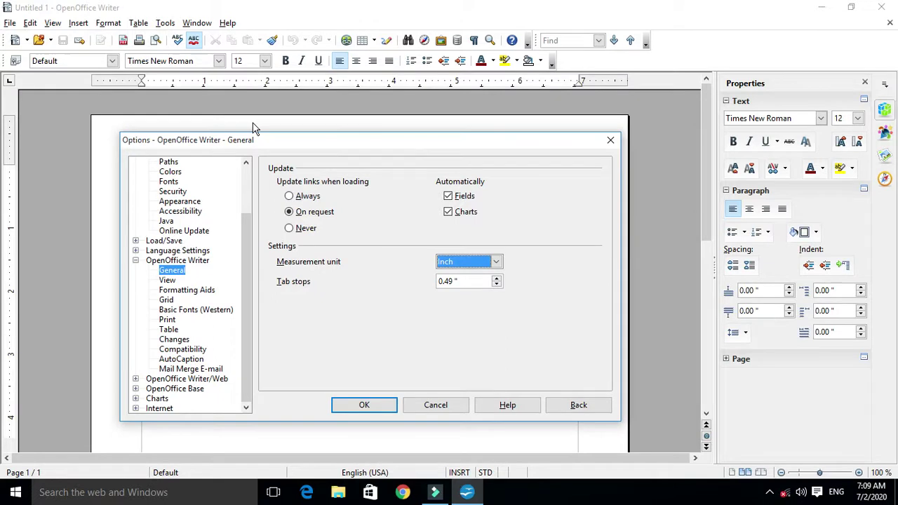
click(142, 87)
click(143, 84)
click(142, 82)
click(141, 81)
drag(300, 144, 246, 144)
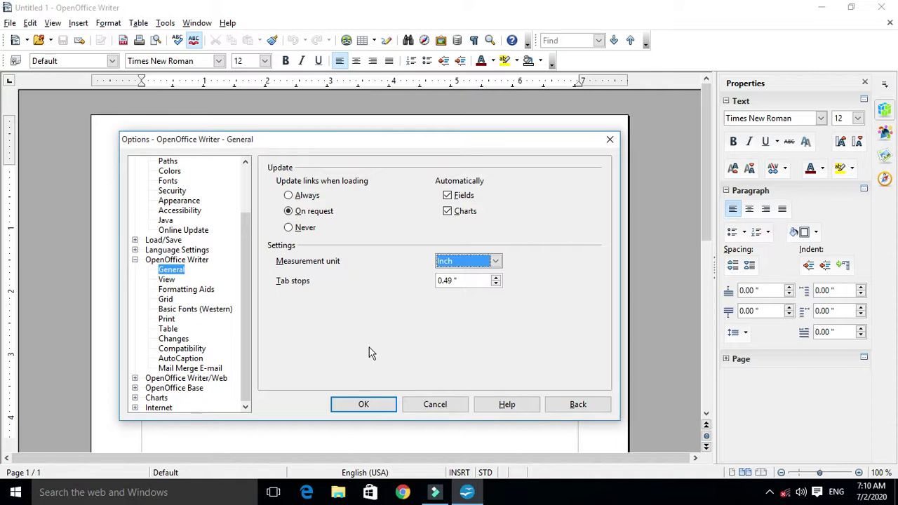
Set Writer's default tab stops to 0.50" and apply the options
key(Tab)
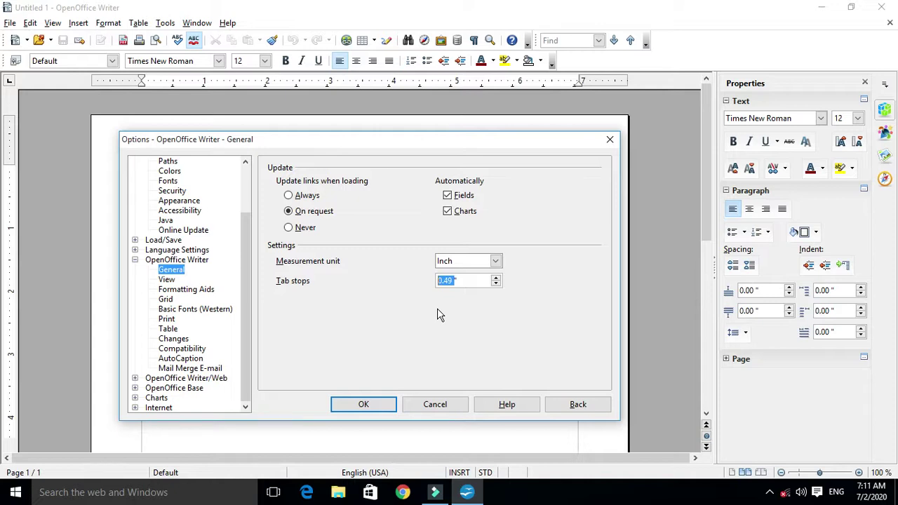
click(494, 278)
click(495, 285)
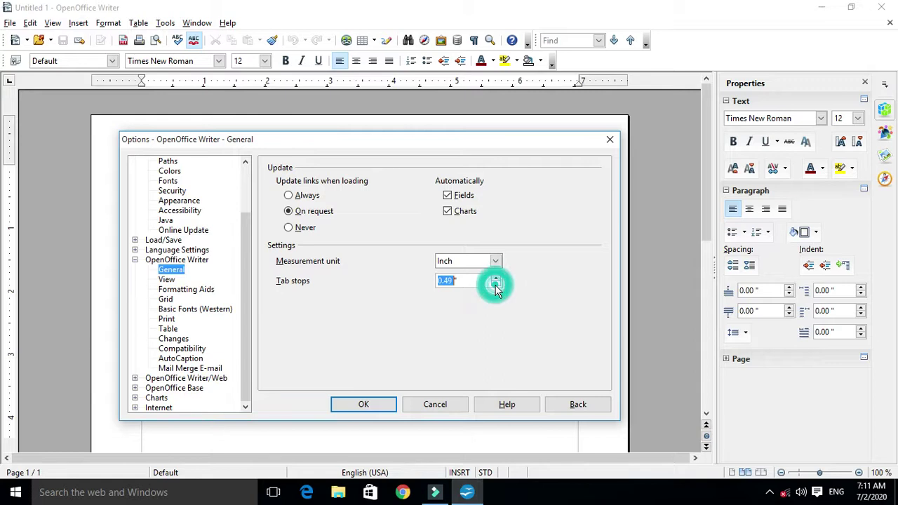
click(453, 282)
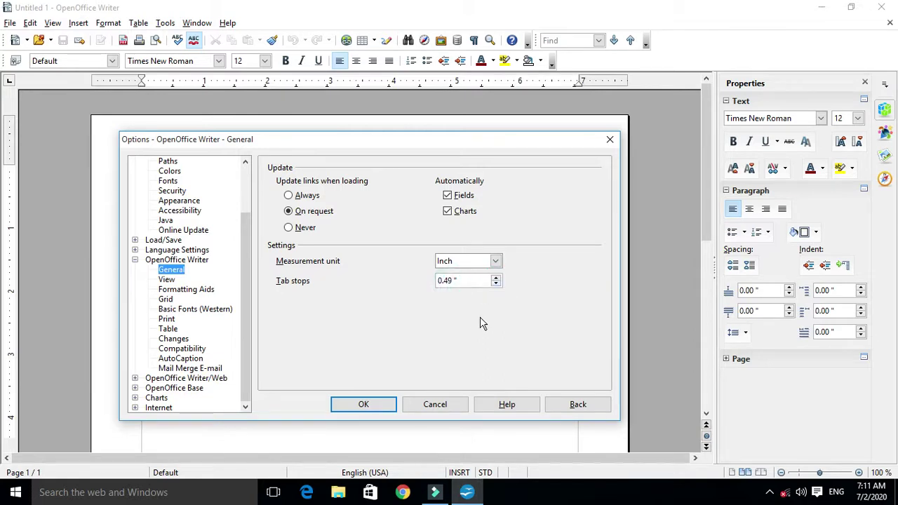
key(shift+Left)
key(shift+Left)
text(50)
key(Return)
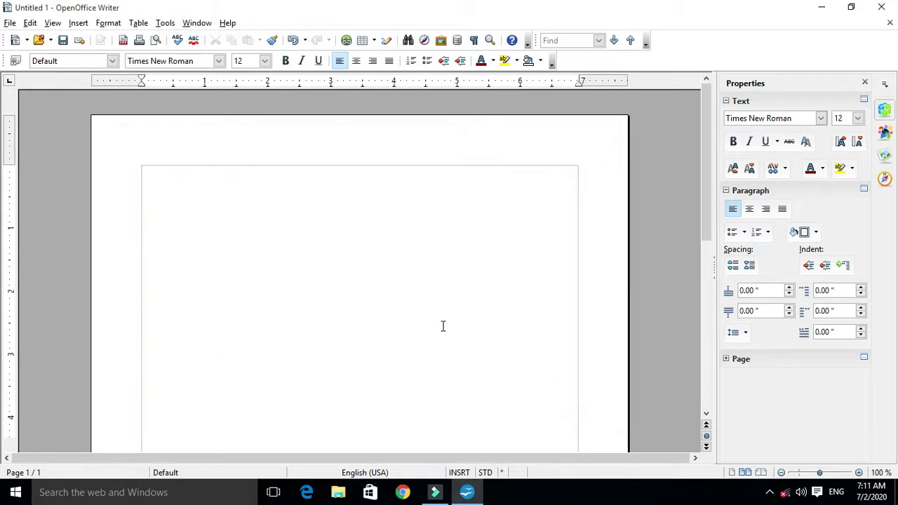
Enter the sample text Jjk, kjg and mnbn on the first line, separated by single tabs
click(165, 23)
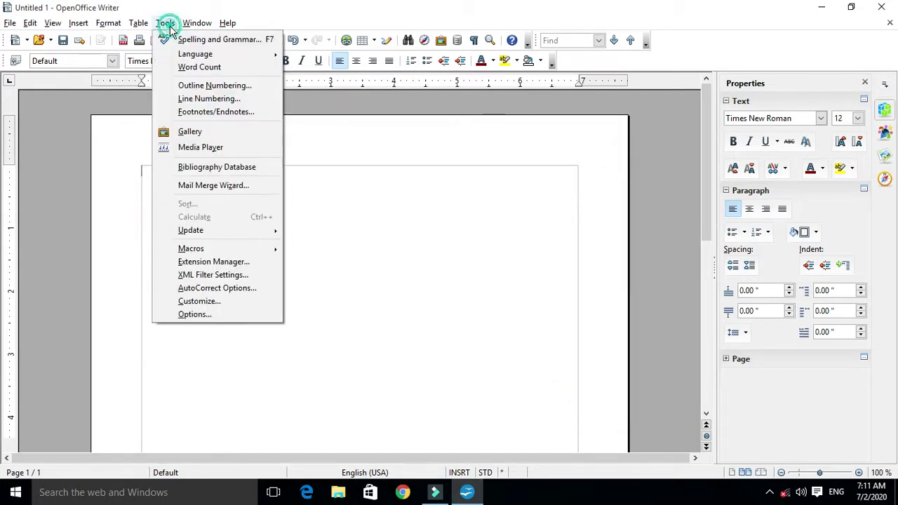
click(383, 260)
key(Tab)
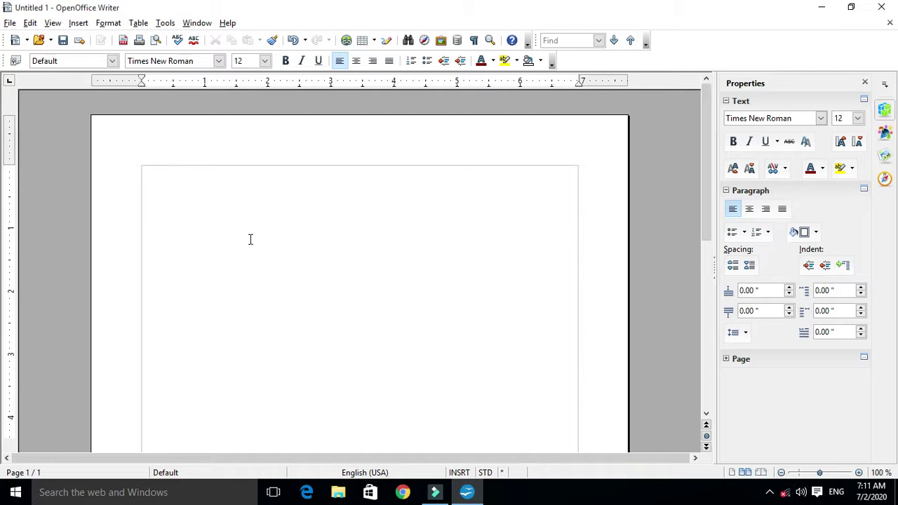
key(Tab)
key(BackSpace)
key(BackSpace)
text(jjk)
key(Tab)
text(kjhkj)
key(Tab)
key(Tab)
key(BackSpace)
key(BackSpace)
key(BackSpace)
key(BackSpace)
key(BackSpace)
text(g)
key(Tab)
text(mnbn)
Highlight the tab gap between Jjk and kjg, and add a run of tabs after mnbn
drag(154, 171, 173, 172)
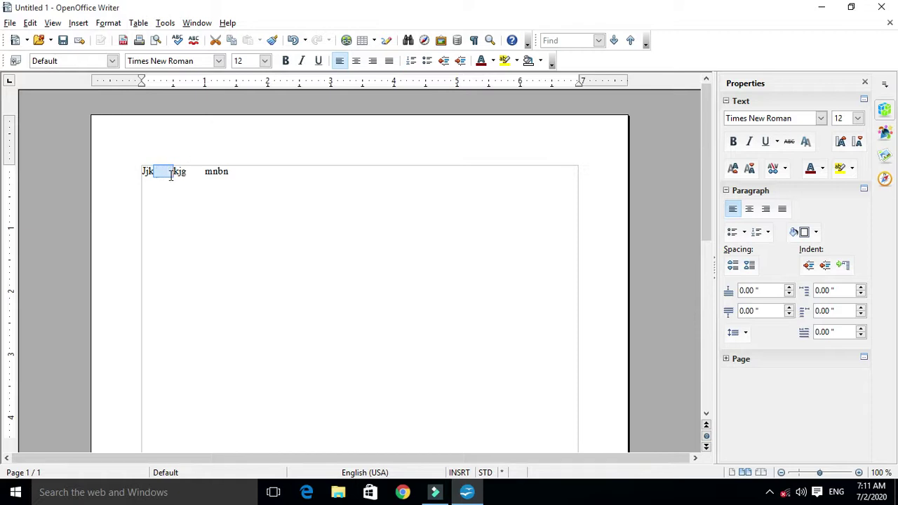
click(216, 194)
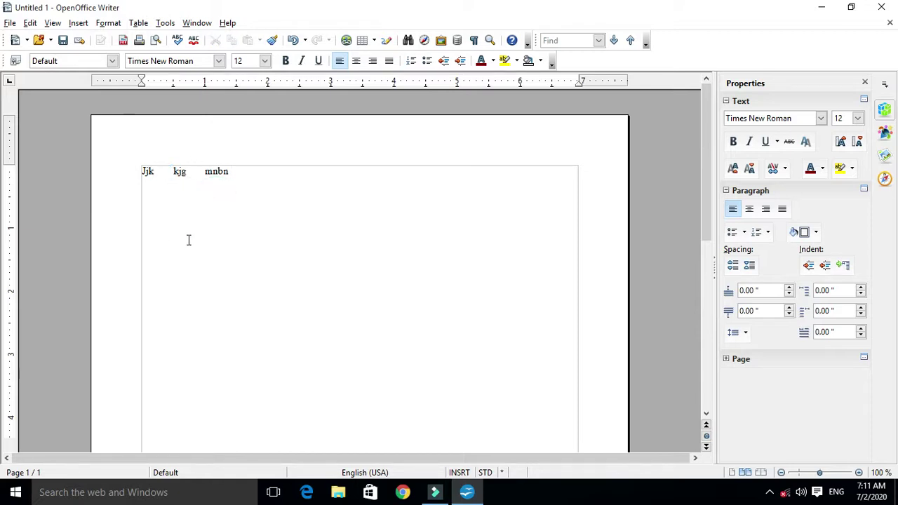
key(Tab)
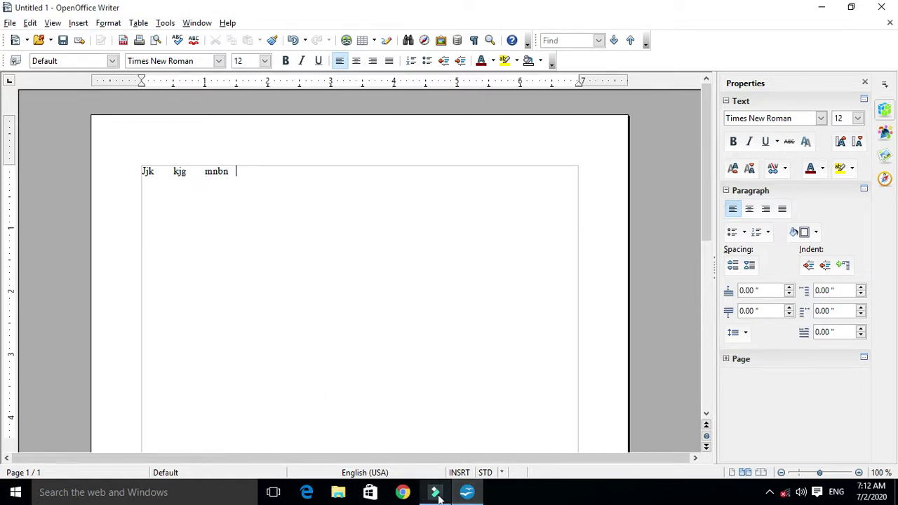
key(Tab)
key(Tab)
key(Tab)
key(Tab)
key(Tab)
key(Tab)
key(Tab)
key(Tab)
key(Tab)
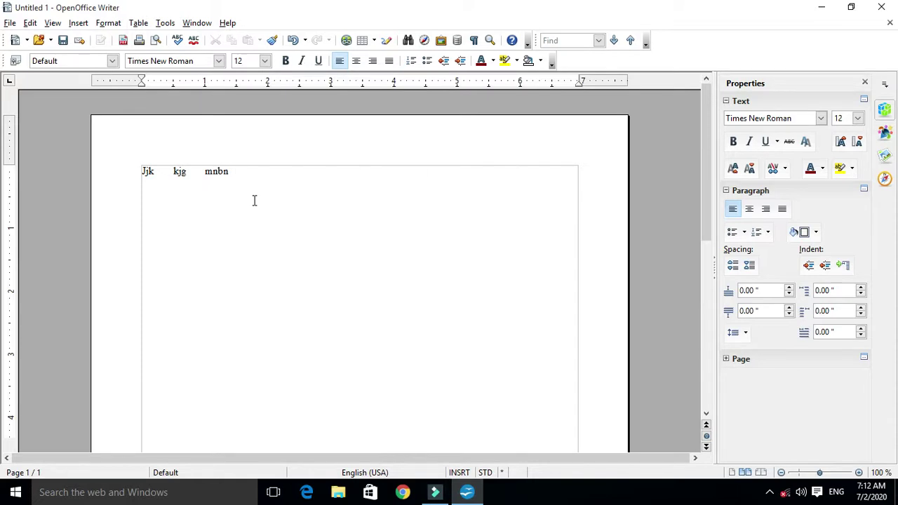
Increase Writer's default tab stops to 1.90" in the General options and apply the change
click(165, 22)
click(207, 315)
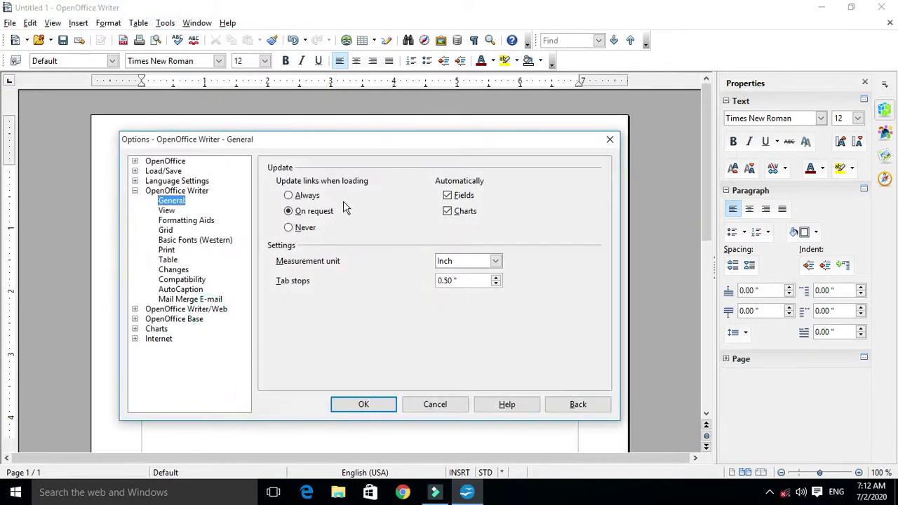
click(497, 278)
click(497, 279)
click(497, 278)
click(497, 279)
click(497, 278)
click(496, 278)
click(497, 279)
click(497, 278)
click(497, 279)
click(497, 278)
click(497, 278)
click(496, 279)
click(496, 278)
click(497, 279)
click(497, 279)
click(497, 278)
click(497, 278)
click(497, 278)
click(497, 278)
click(497, 278)
click(497, 279)
click(497, 279)
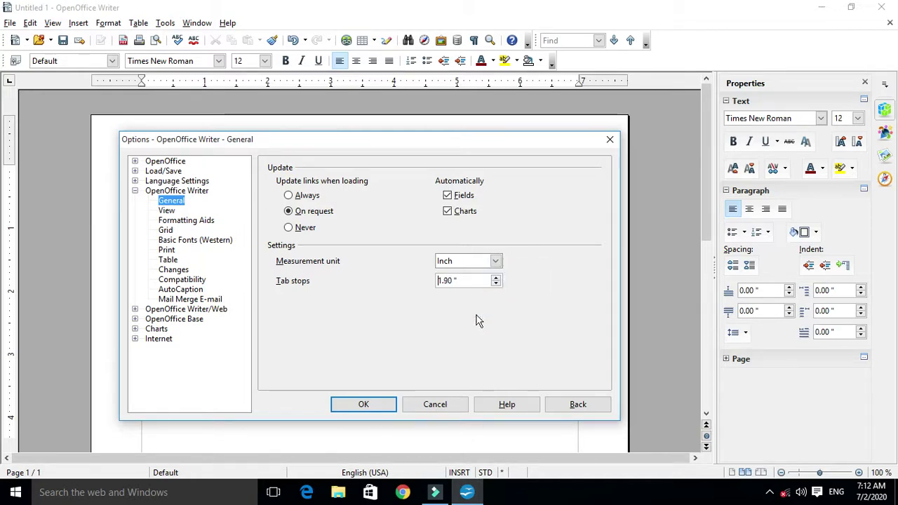
click(364, 404)
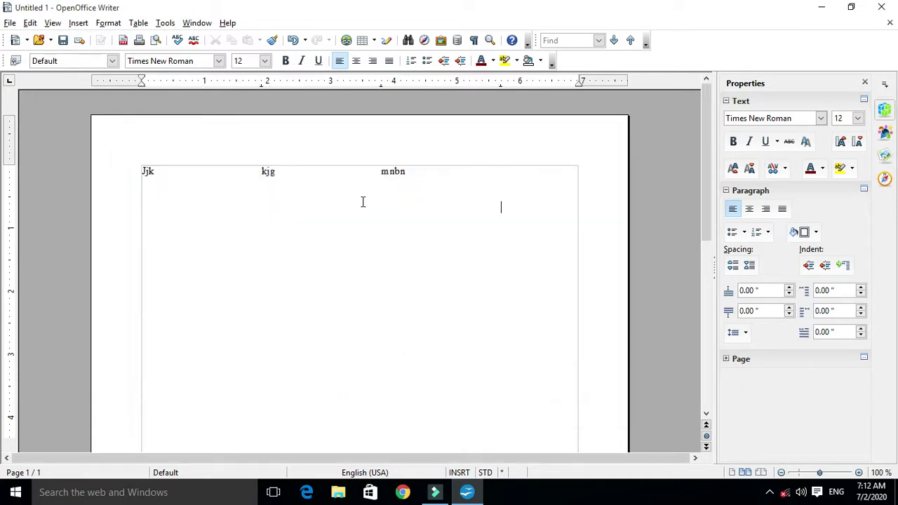
Delete the tab and the letter g before mnbn so the text joins as kjmnbn
click(383, 174)
key(BackSpace)
key(BackSpace)
key(BackSpace)
key(Tab)
key(BackSpace)
key(Tab)
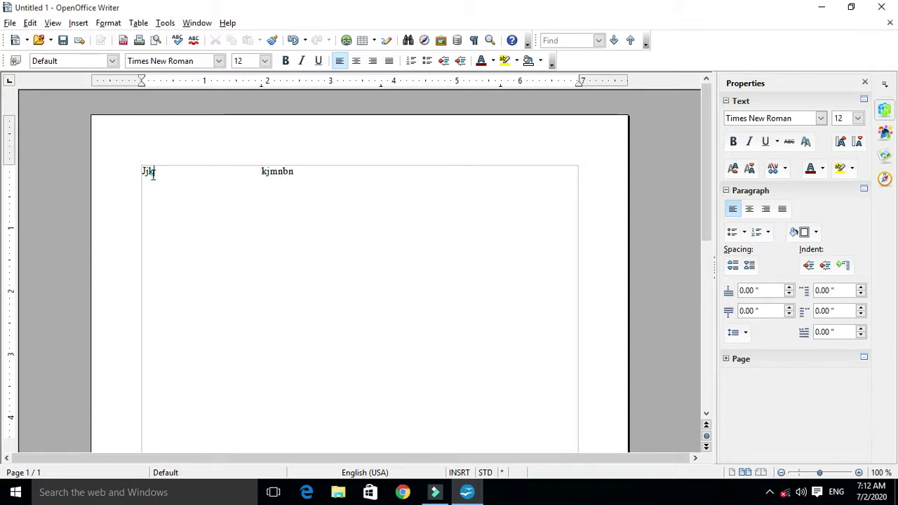
Highlight the tab gap after Jjk, and remove the tab so the text reads Jjkkjmnbn
drag(153, 173, 233, 172)
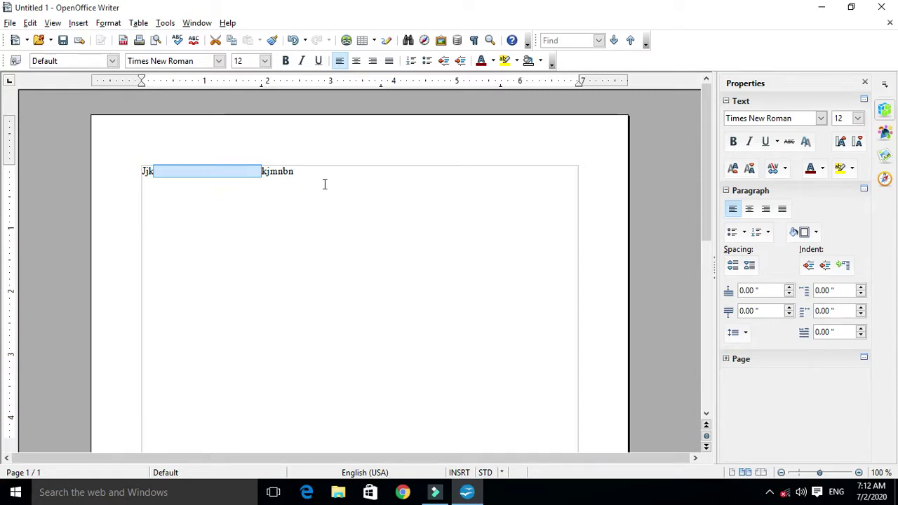
click(300, 175)
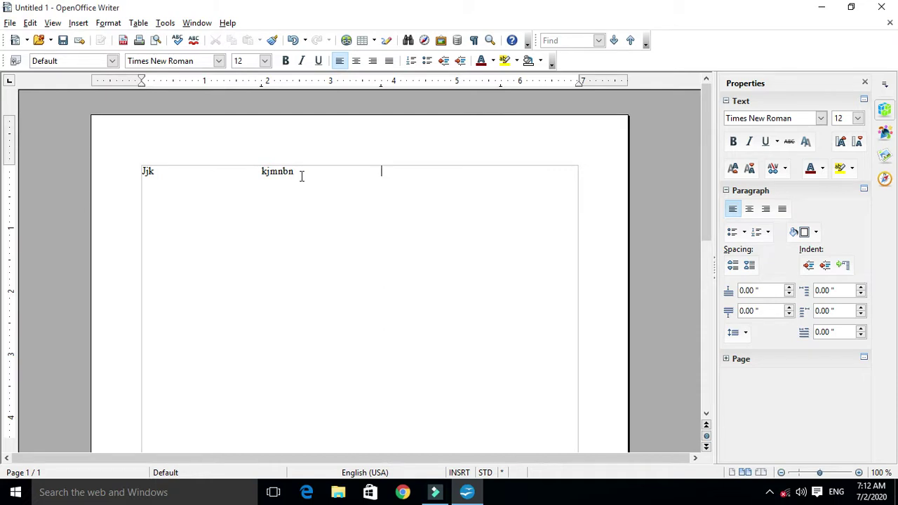
key(Tab)
key(BackSpace)
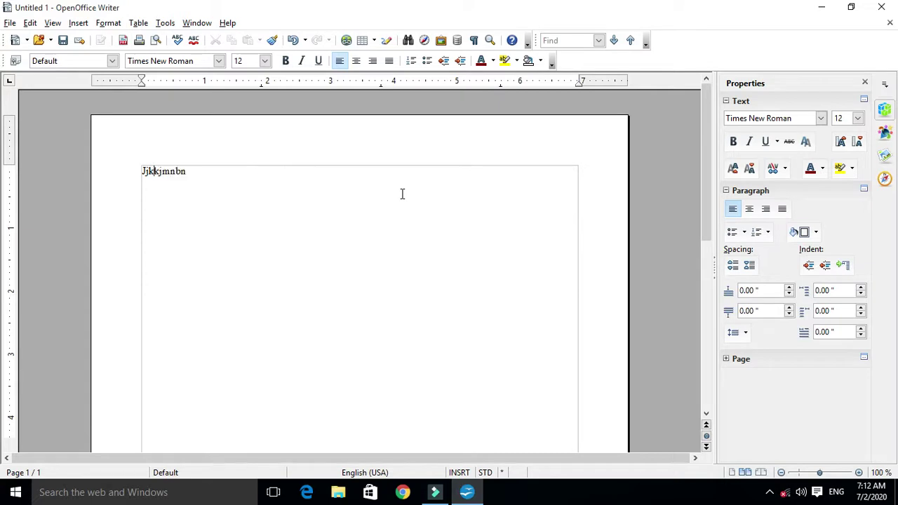
Search Windows for KEY, launch the On-Screen Keyboard, and place it over the lower part of the page
click(180, 495)
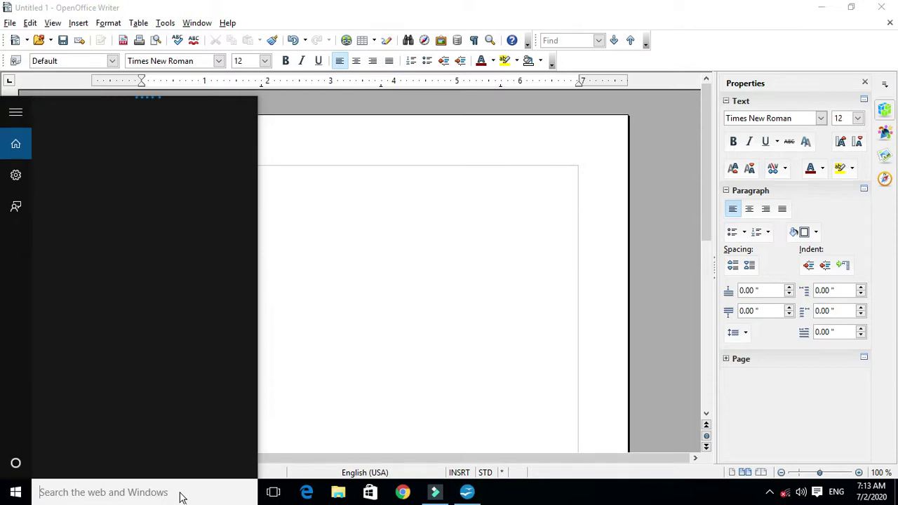
text(KEY)
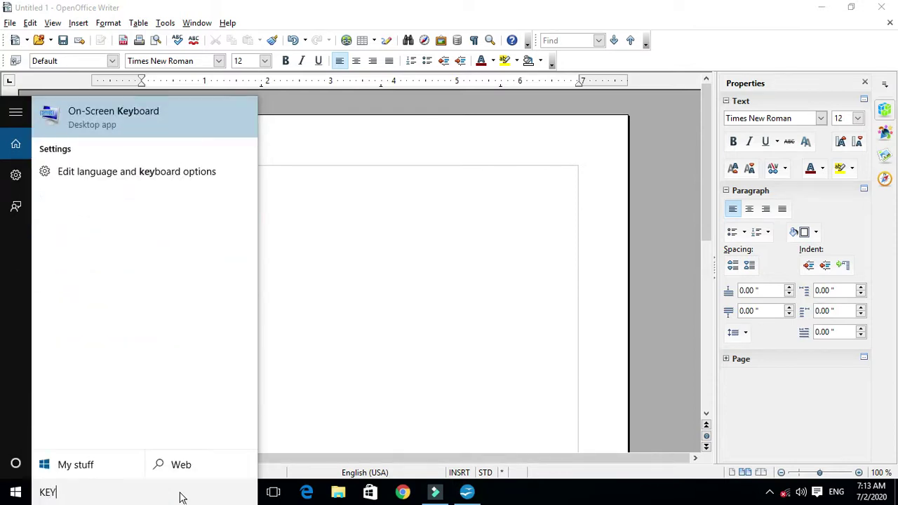
key(Return)
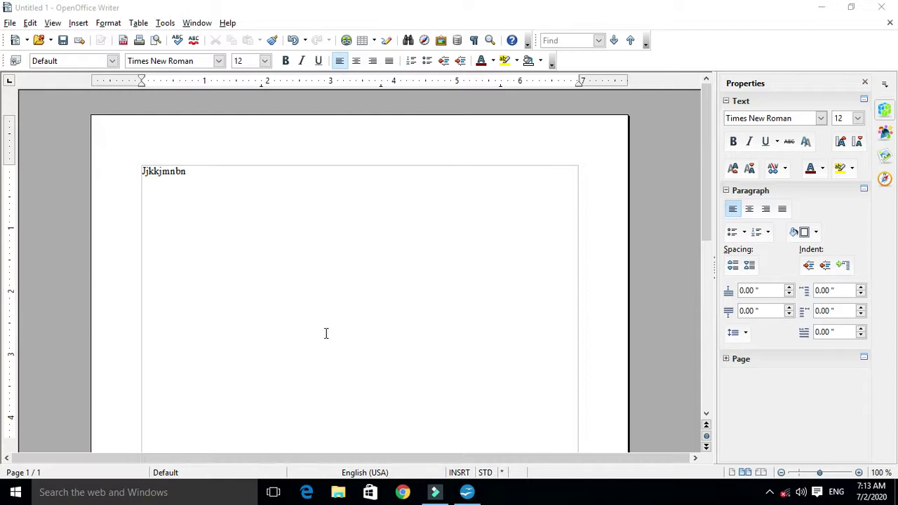
drag(369, 341, 351, 335)
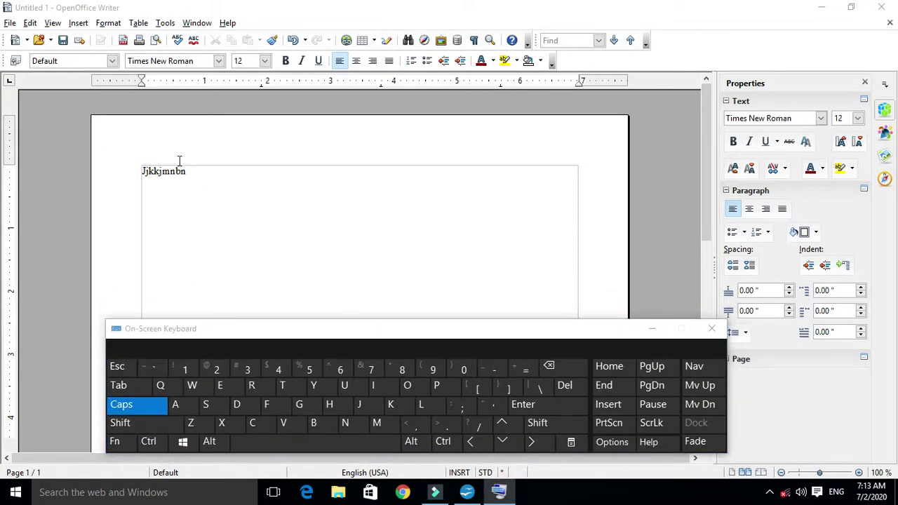
Insert a tab after Jj with the On-Screen Keyboard, and highlight the resulting gap
click(150, 173)
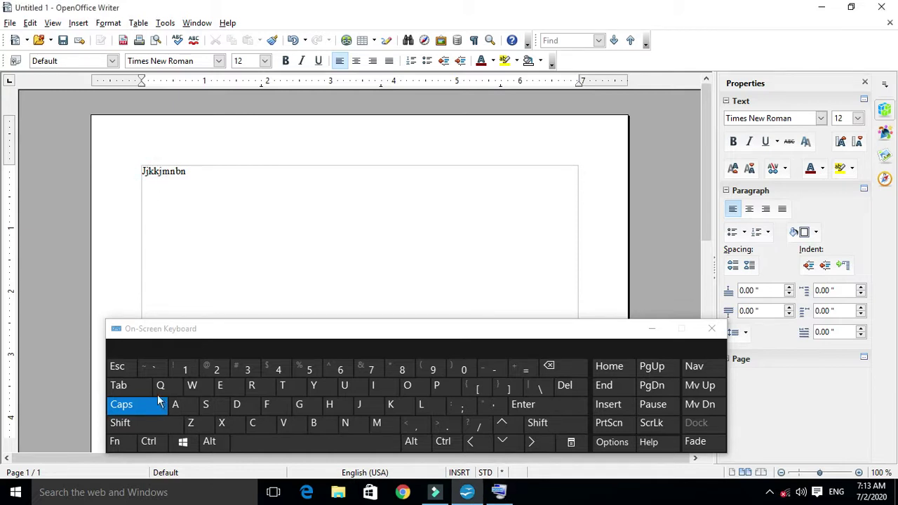
click(130, 387)
drag(151, 171, 231, 176)
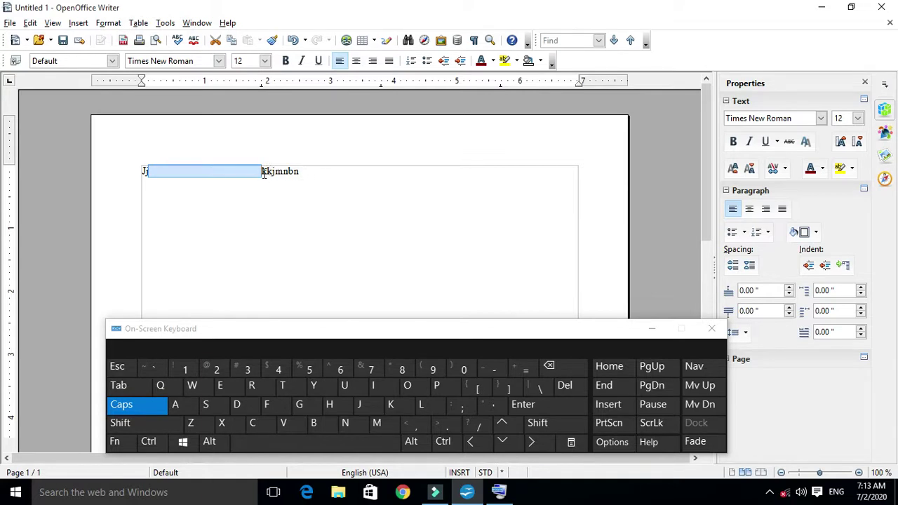
click(262, 173)
Insert another tab between kk and jmnbn with the On-Screen Keyboard, highlight that gap, and minimize the keyboard
click(267, 172)
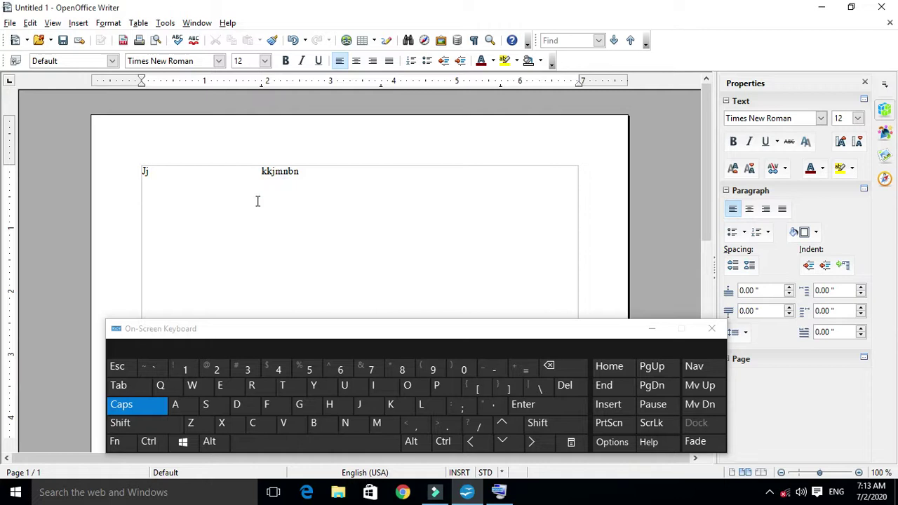
click(118, 386)
drag(270, 172, 369, 183)
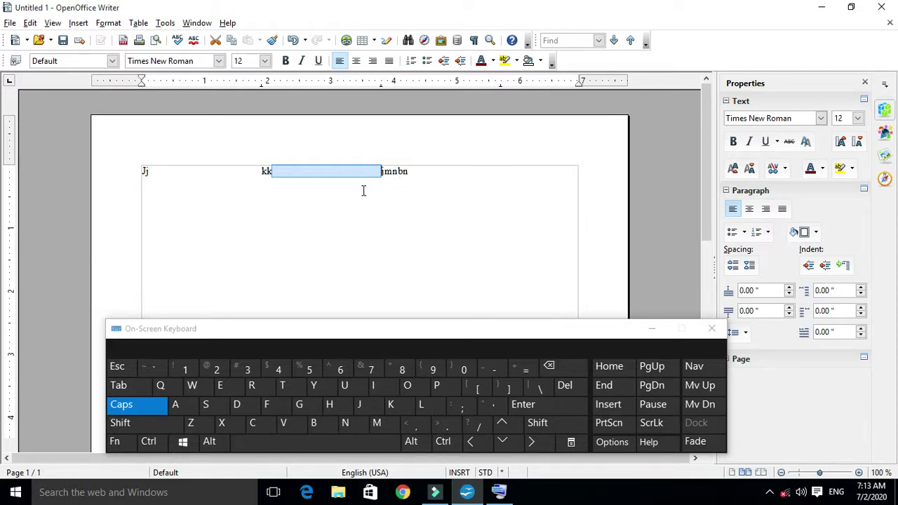
click(649, 329)
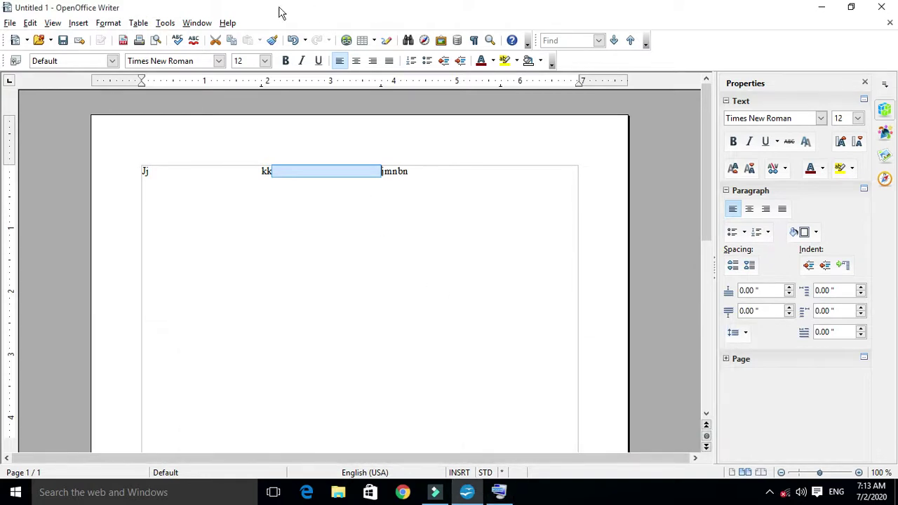
Set Writer's default tab stops to .50" in the General options, apply the change, and deselect the text
click(166, 23)
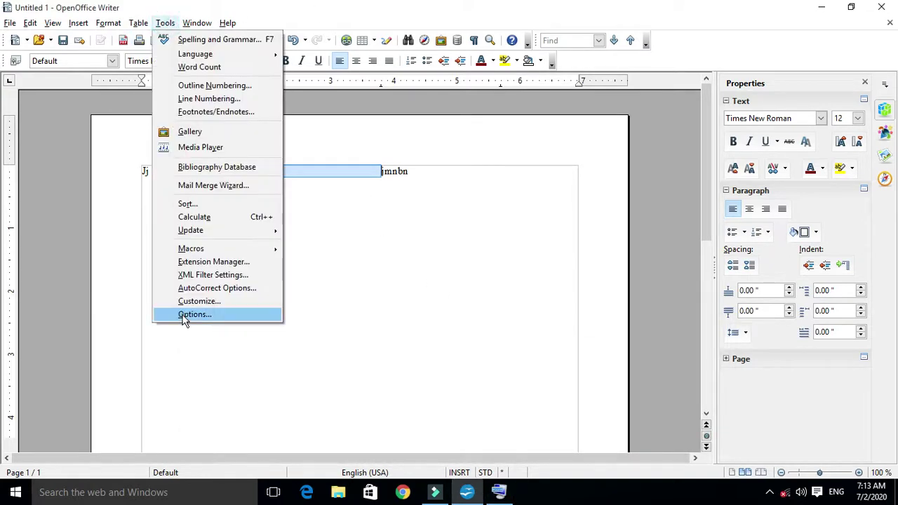
click(184, 316)
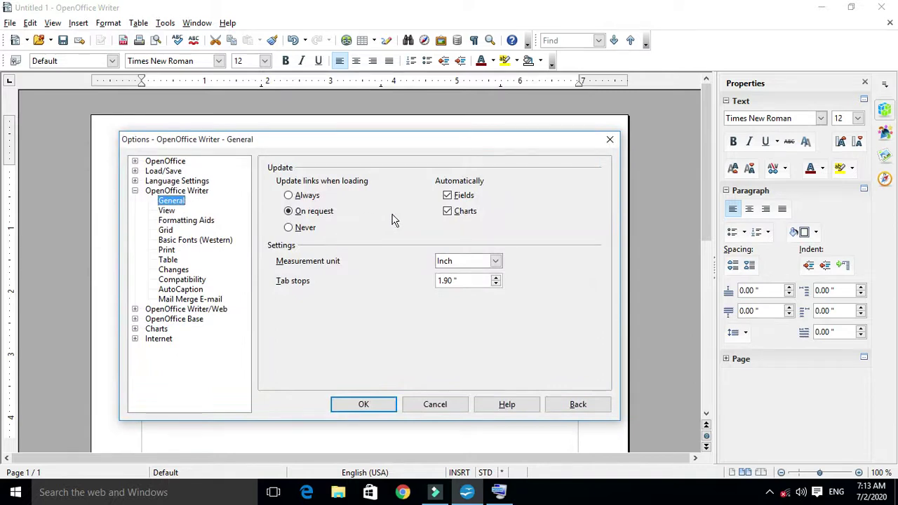
double_click(449, 281)
key(BackSpace)
text(.50)
key(Return)
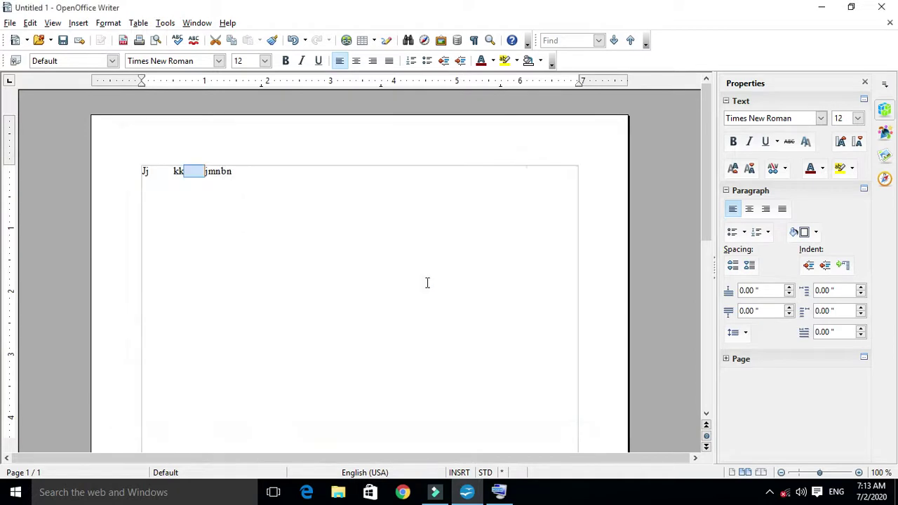
click(187, 179)
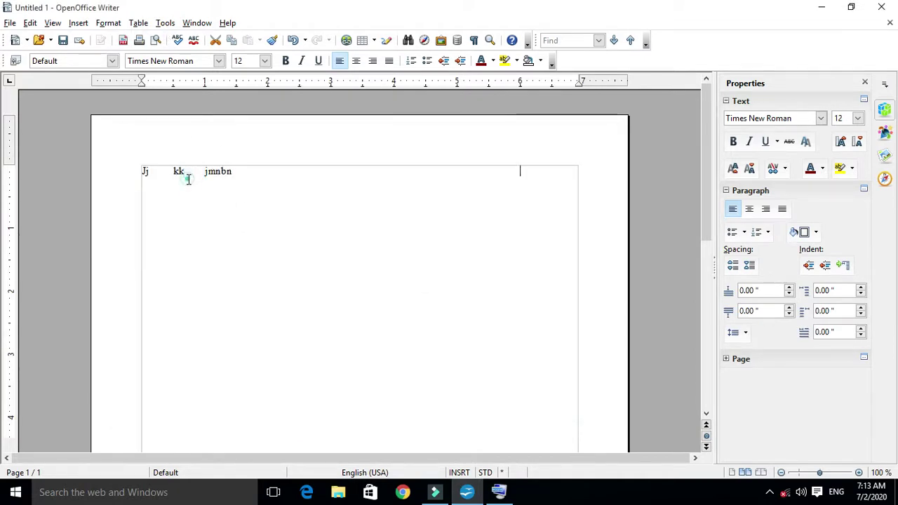
Remove the tab between kk and jmnbn, and restore the minimized On-Screen Keyboard
click(182, 173)
key(Delete)
key(Tab)
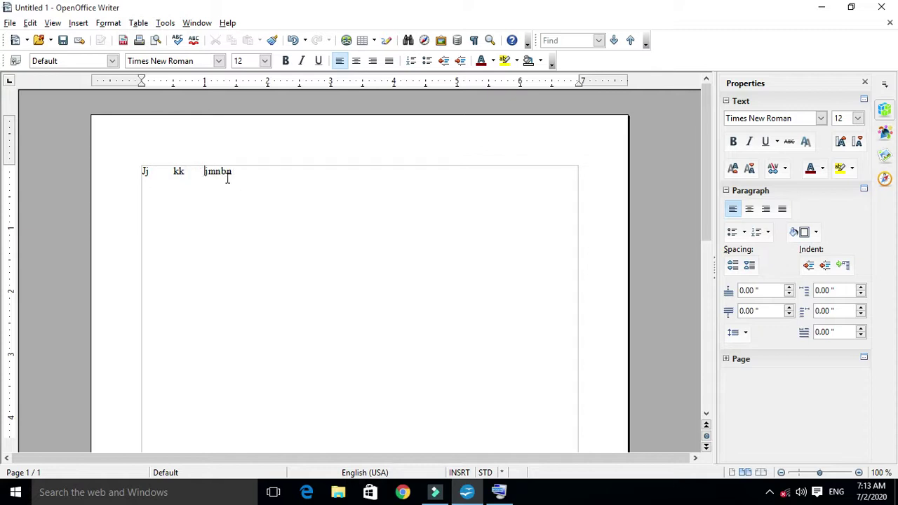
key(BackSpace)
click(499, 491)
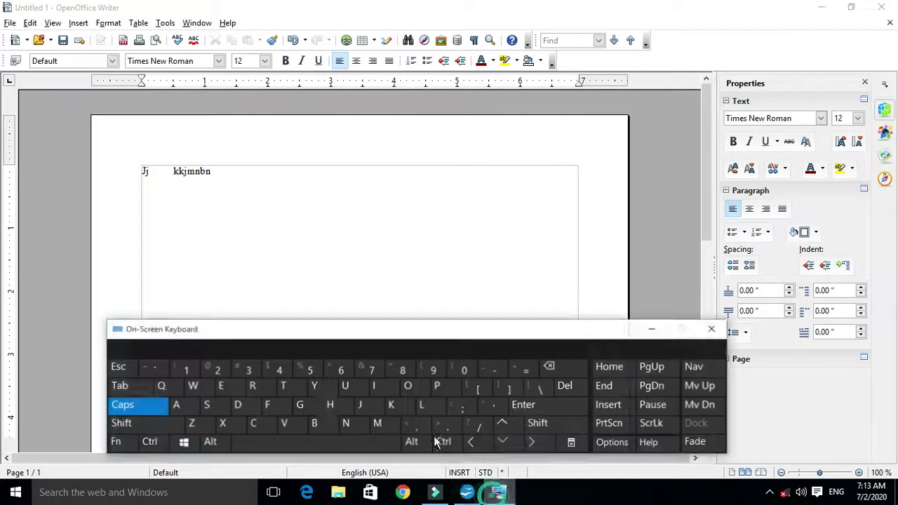
Insert three tabs between kk and jmnbn with the On-Screen Keyboard, and delete the last two
click(136, 393)
click(135, 391)
click(134, 391)
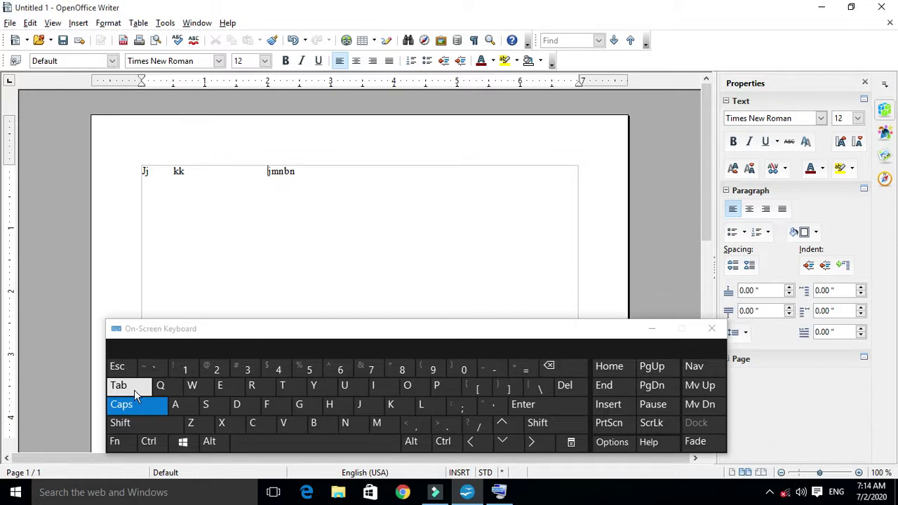
key(BackSpace)
key(BackSpace)
Open Writer's General options and minimize the On-Screen Keyboard
click(167, 23)
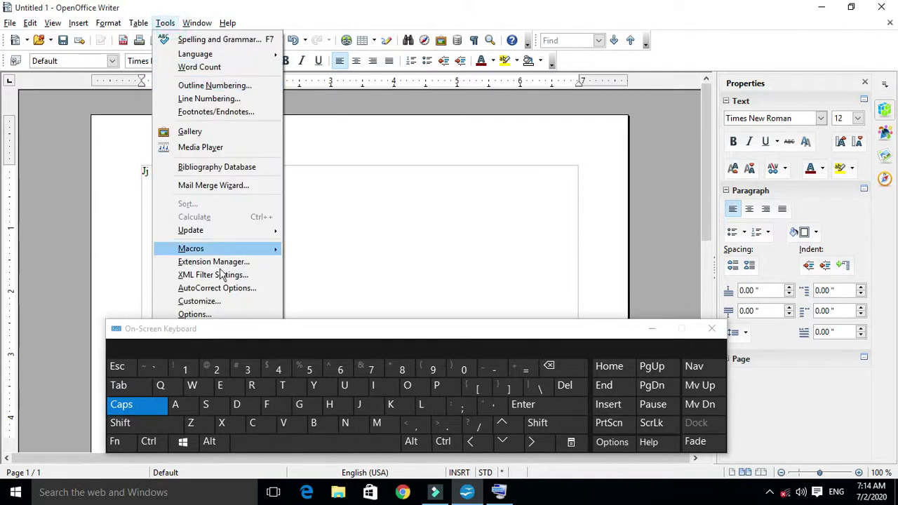
click(193, 314)
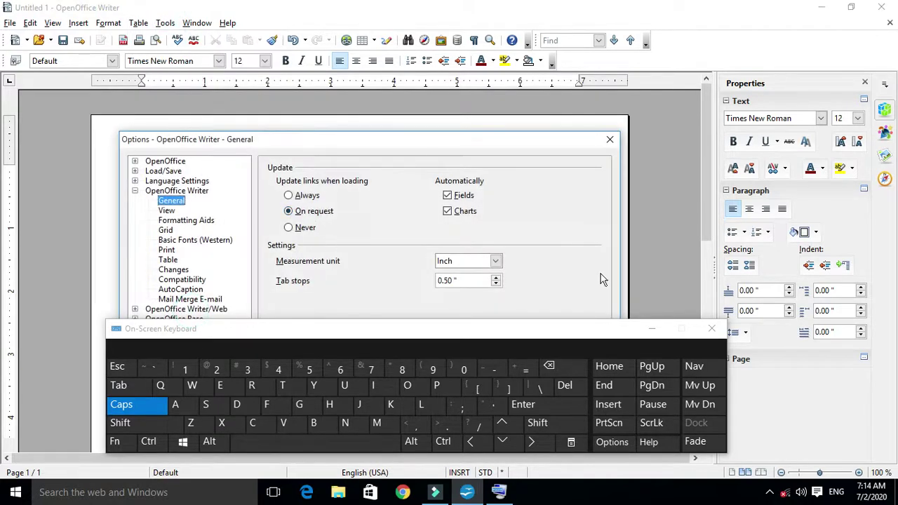
click(653, 329)
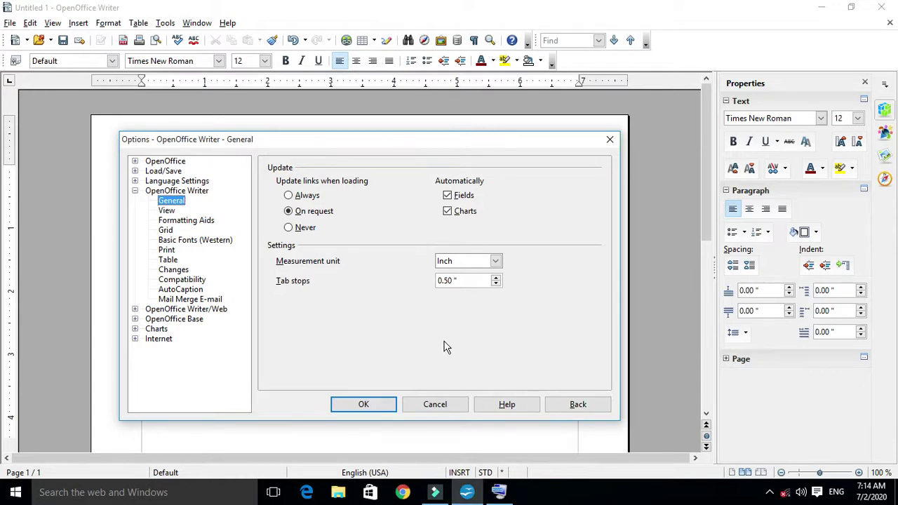
Switch the measurement unit to Centimeter and back to Inch
click(495, 260)
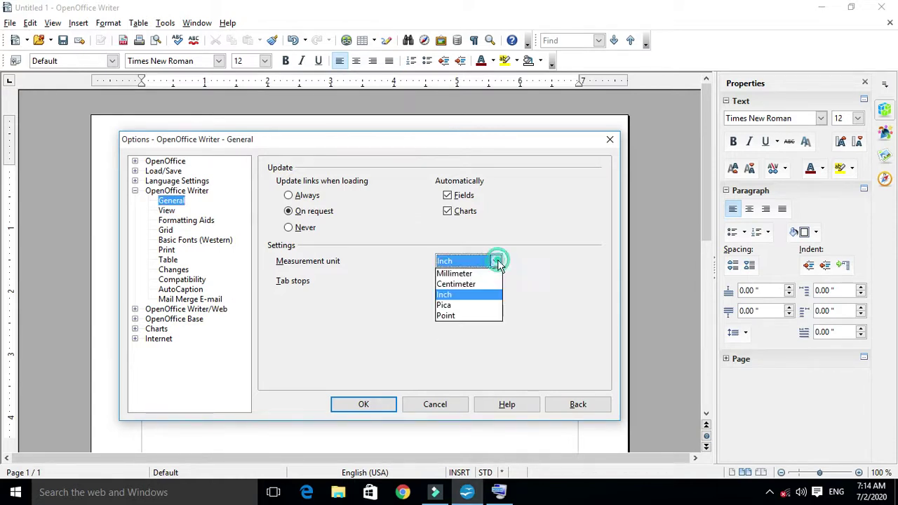
click(468, 284)
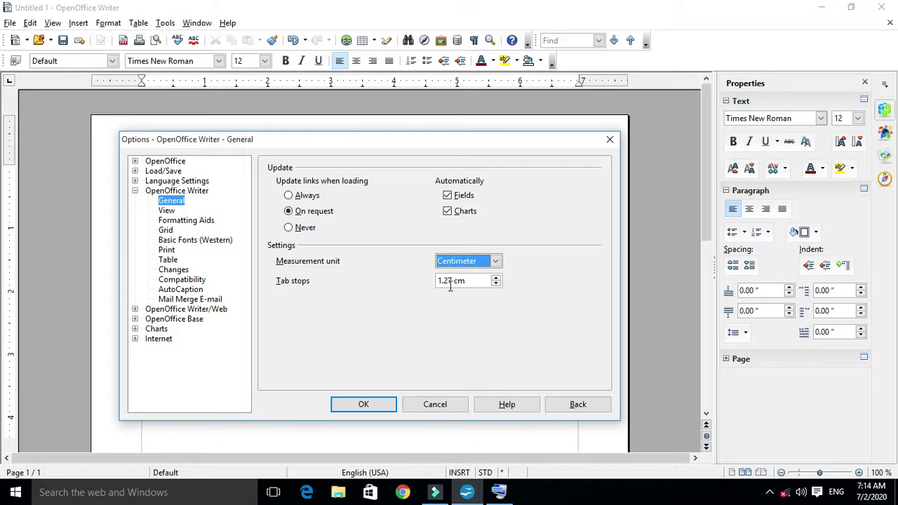
click(500, 262)
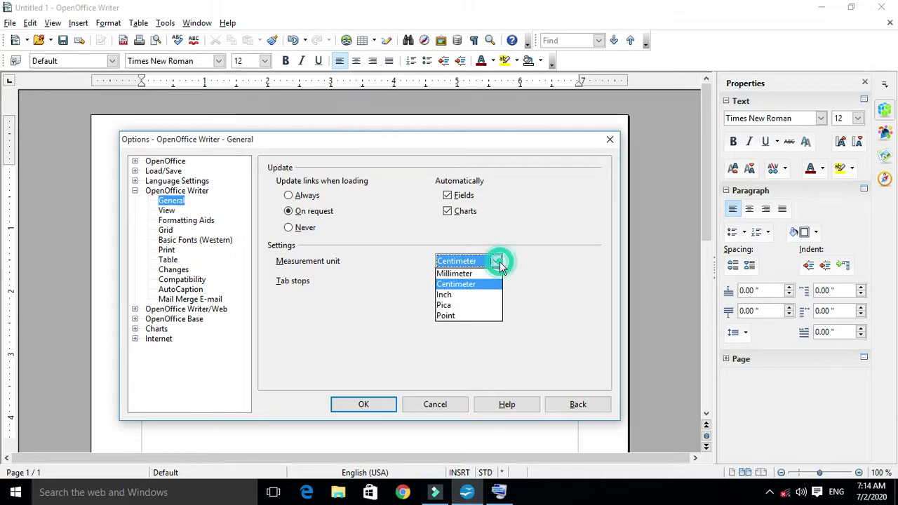
click(463, 298)
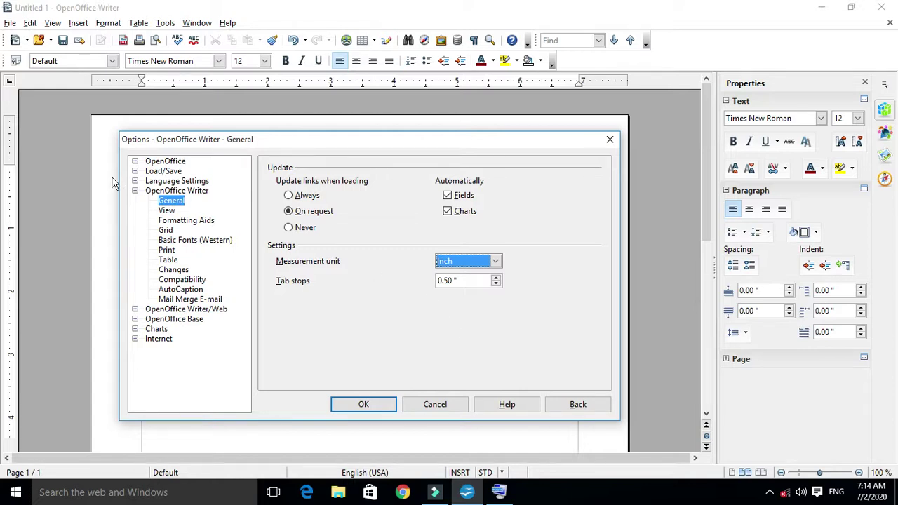
Show Writer's View options, toggle Guides while moving on and off, and toggle Large handles off and on
click(165, 220)
click(167, 211)
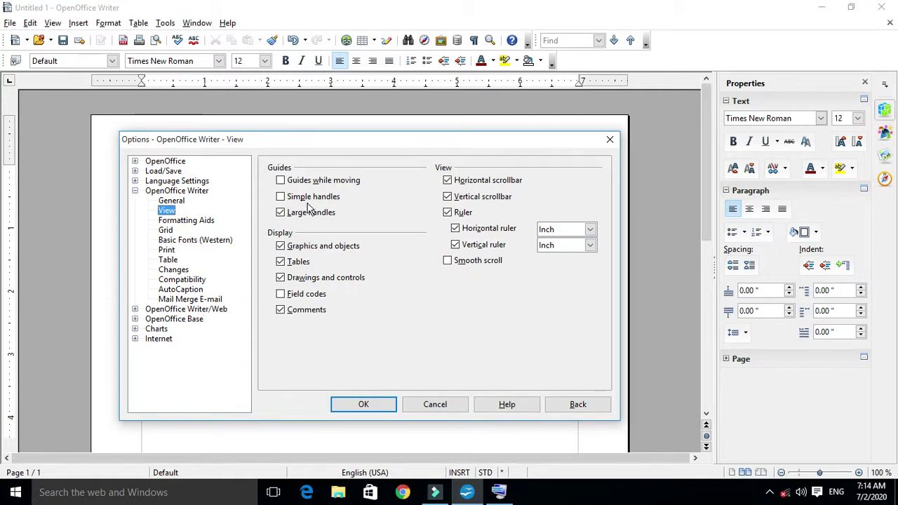
click(280, 181)
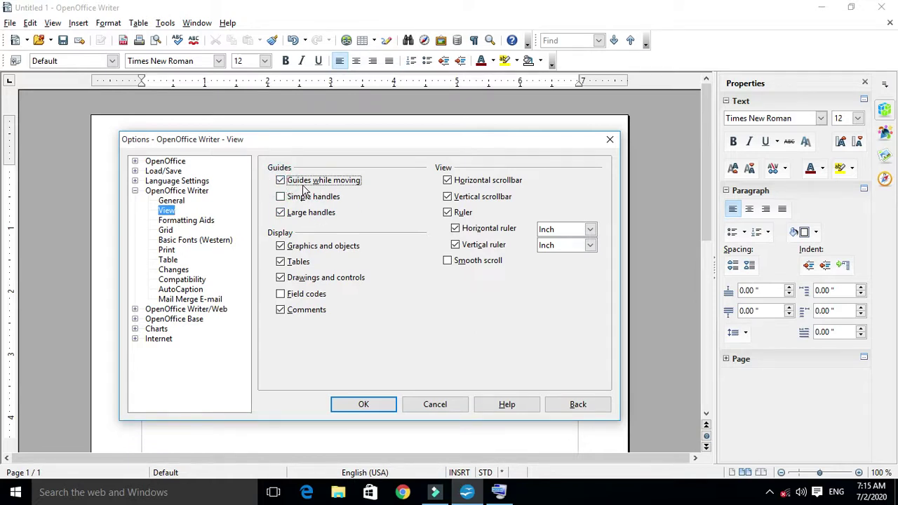
click(281, 182)
click(280, 212)
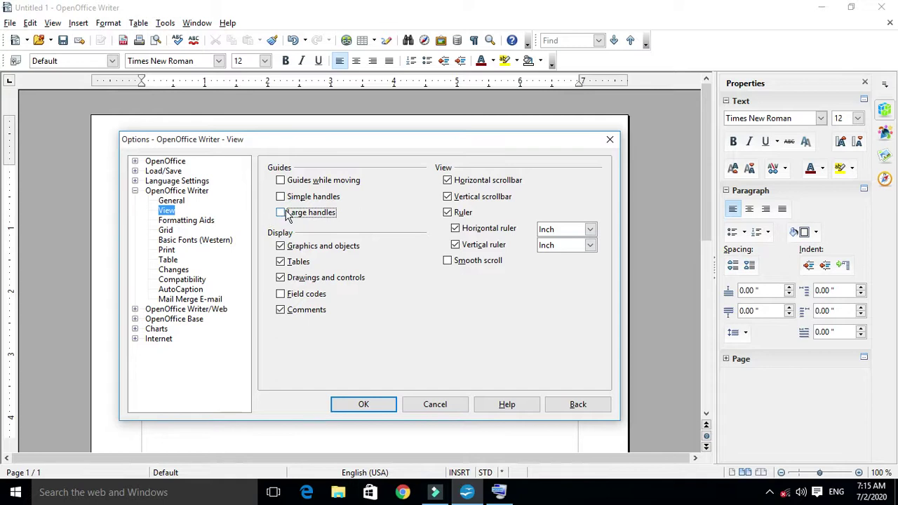
click(280, 213)
Turn off the horizontal and vertical scrollbars in the View options and apply the change
click(449, 181)
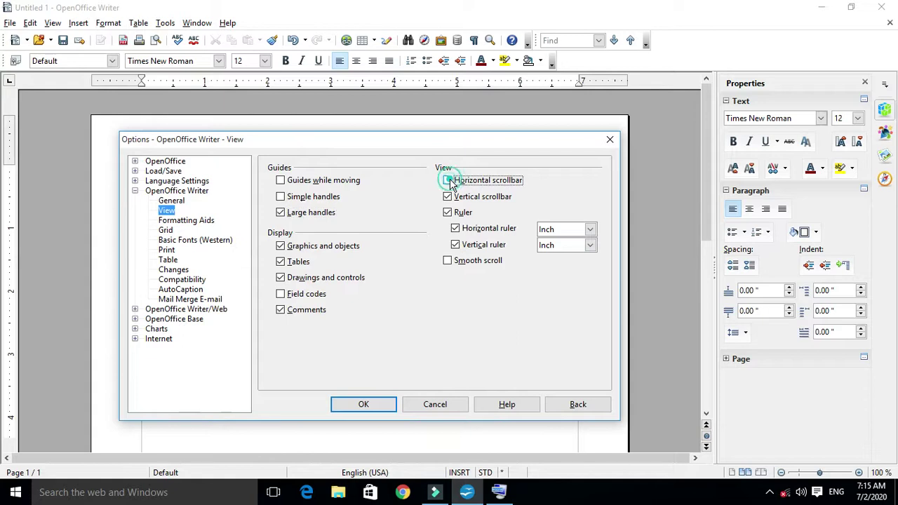
click(447, 197)
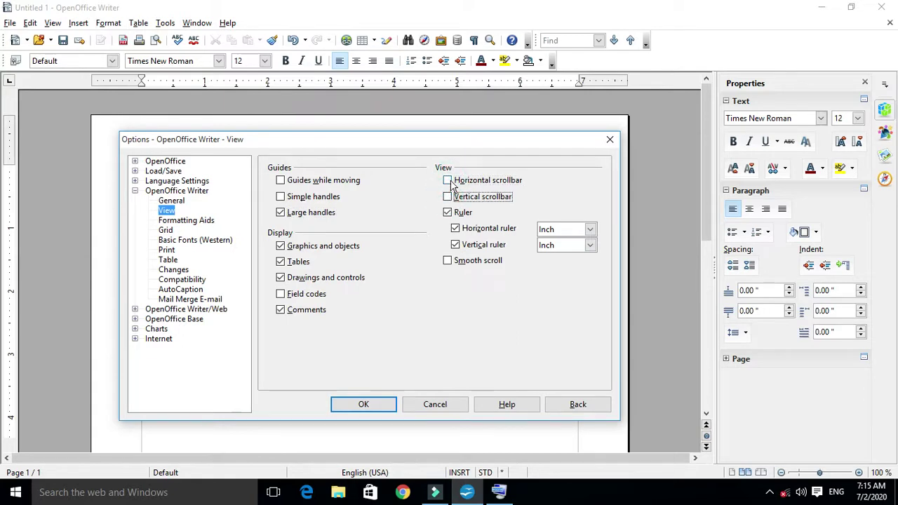
click(449, 182)
click(449, 197)
click(448, 198)
click(448, 180)
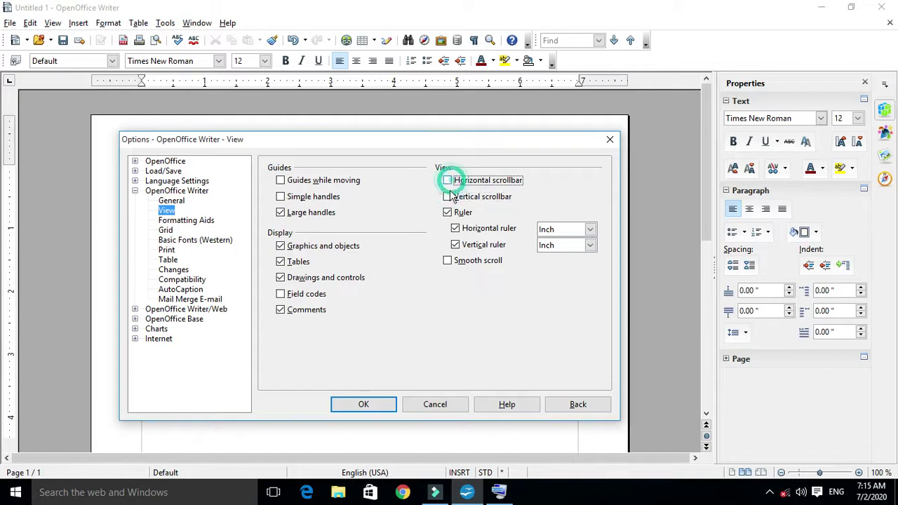
click(363, 405)
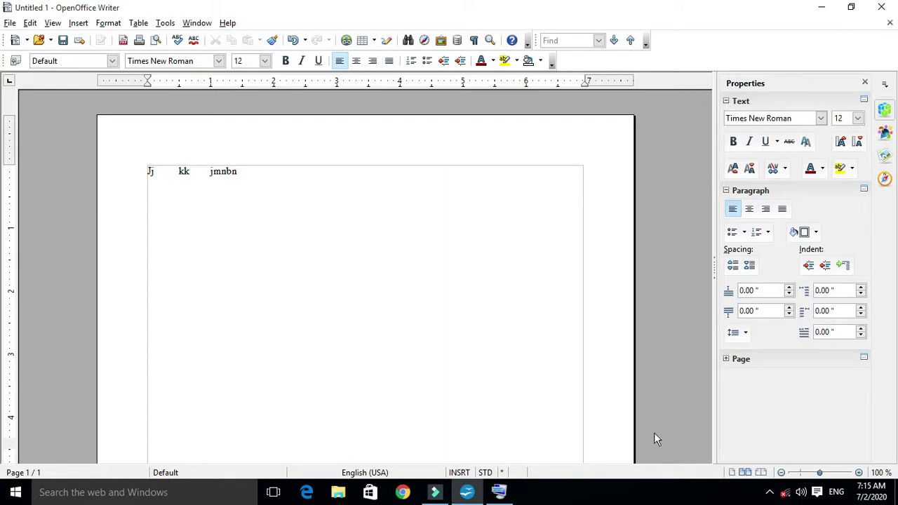
Reopen the View options, turn on both scrollbars and Guides while moving, and apply the changes
click(167, 23)
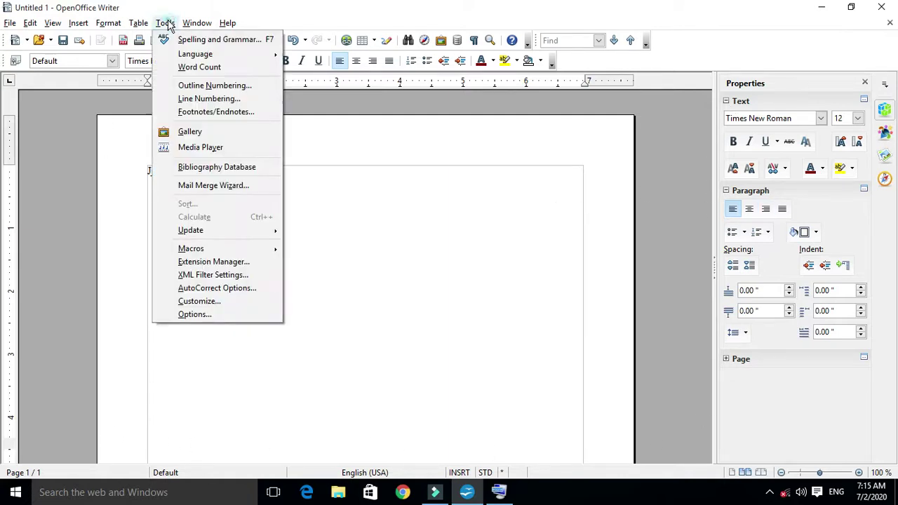
click(200, 314)
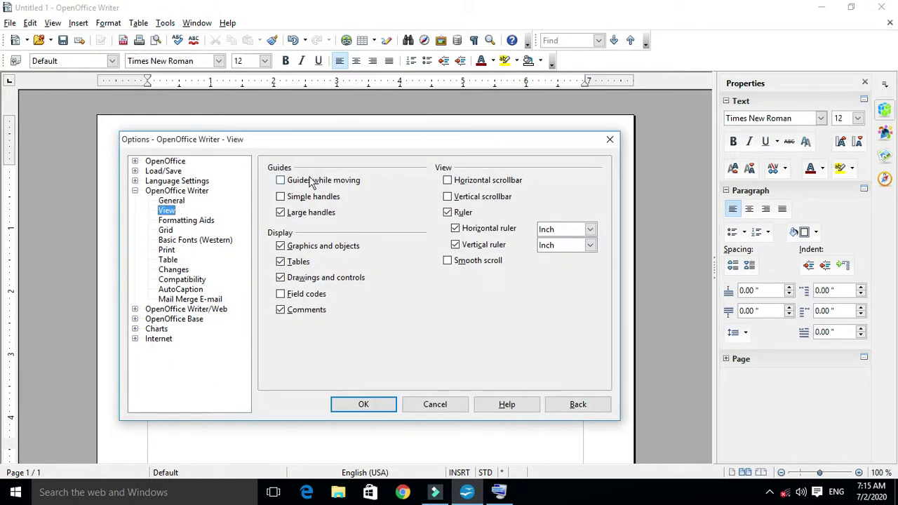
click(448, 197)
click(448, 180)
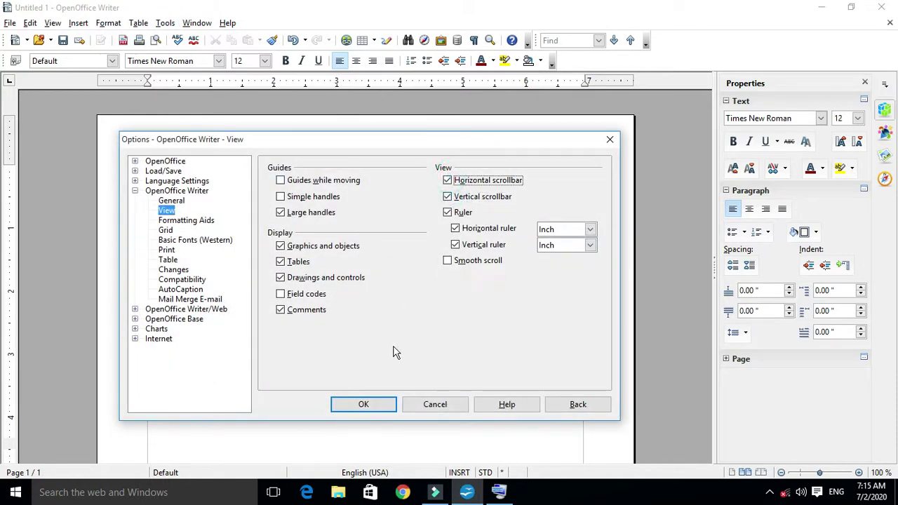
click(281, 180)
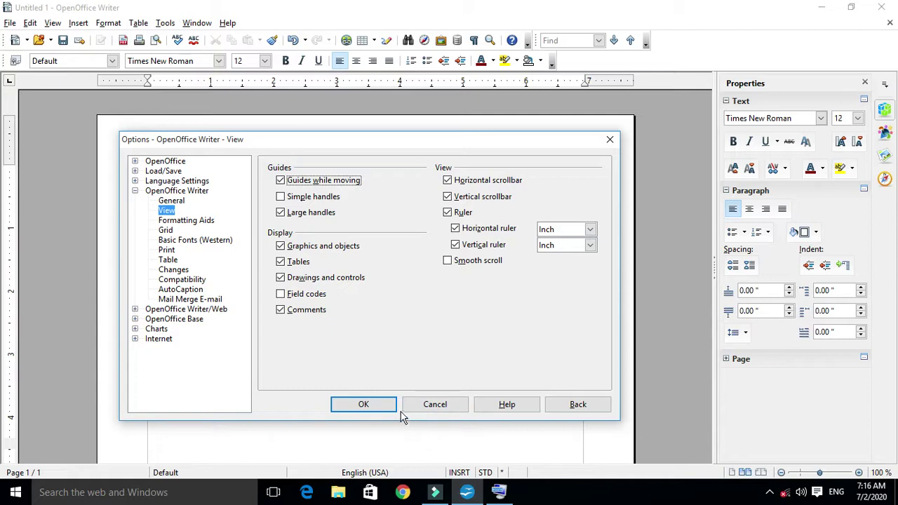
click(381, 403)
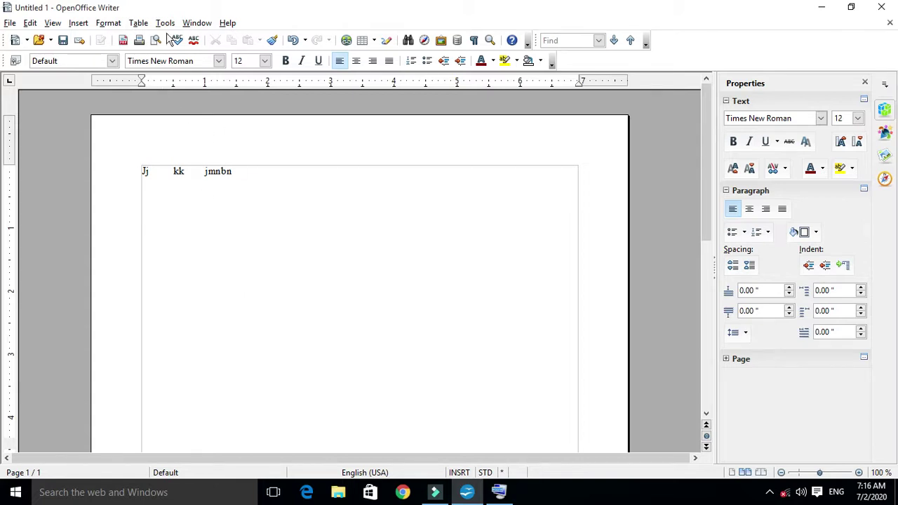
Reopen the View options and turn off Guides while moving
click(165, 23)
click(232, 319)
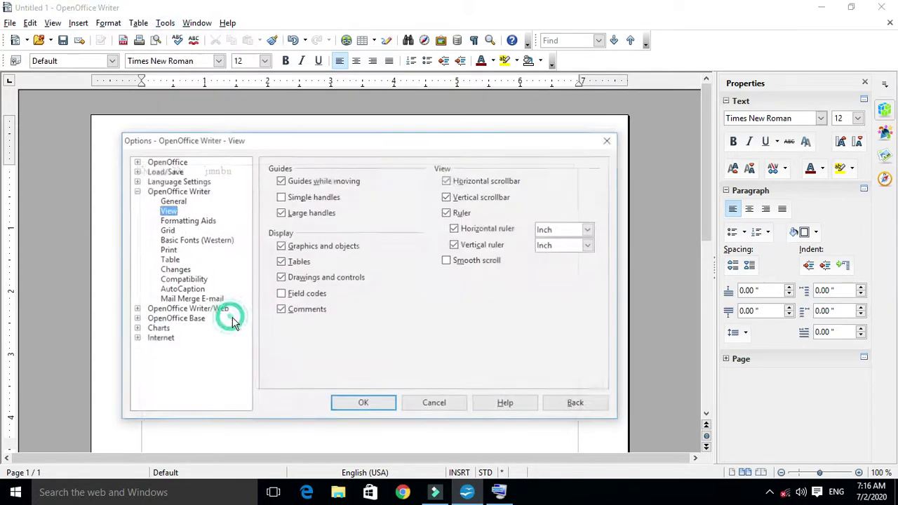
click(315, 184)
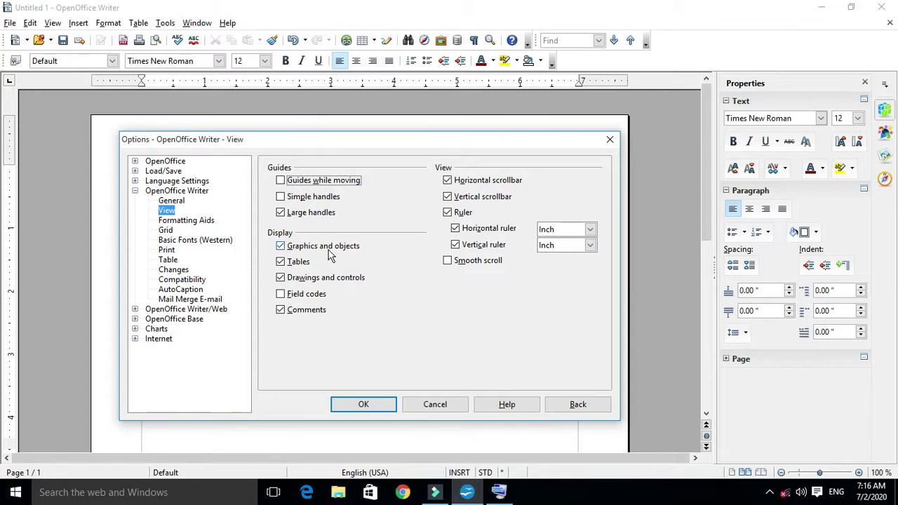
Toggle the Field codes, Graphics and objects, Tables, and Drawings and controls display options and return each to its original setting
click(283, 296)
click(282, 296)
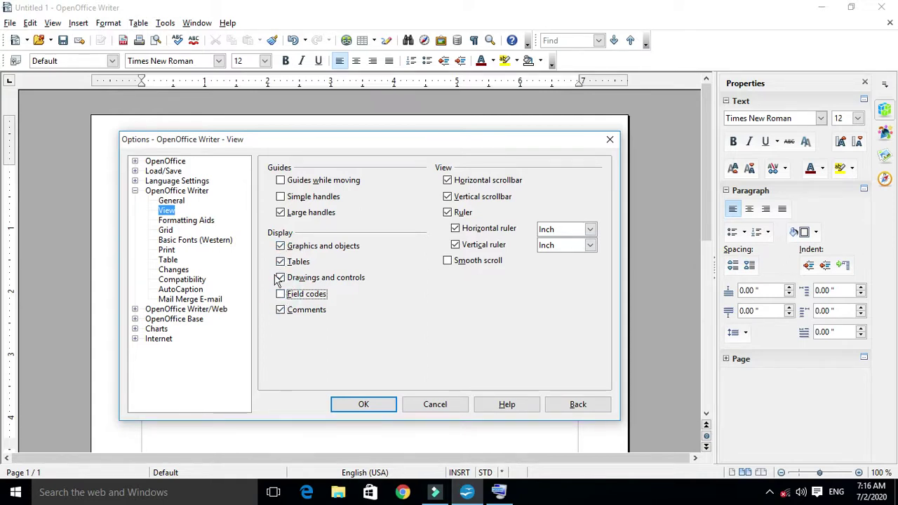
click(281, 246)
click(281, 261)
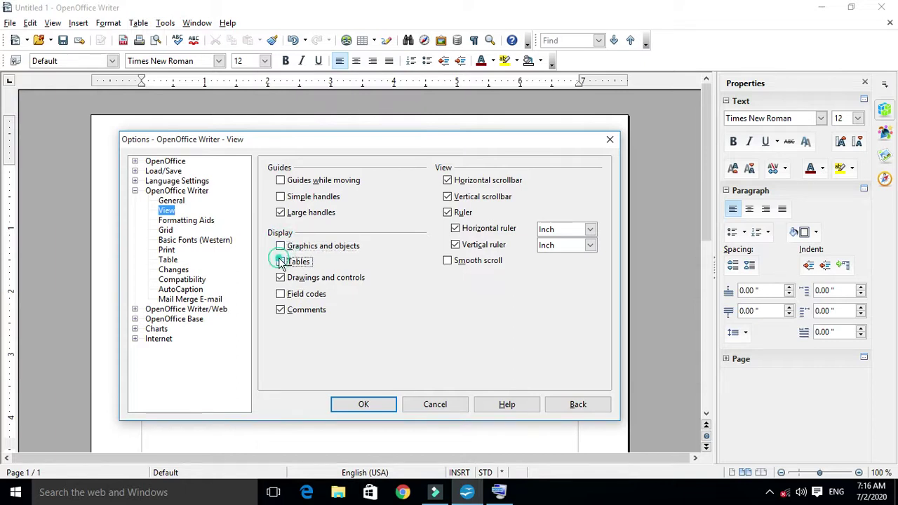
click(281, 278)
click(281, 278)
click(281, 261)
click(281, 247)
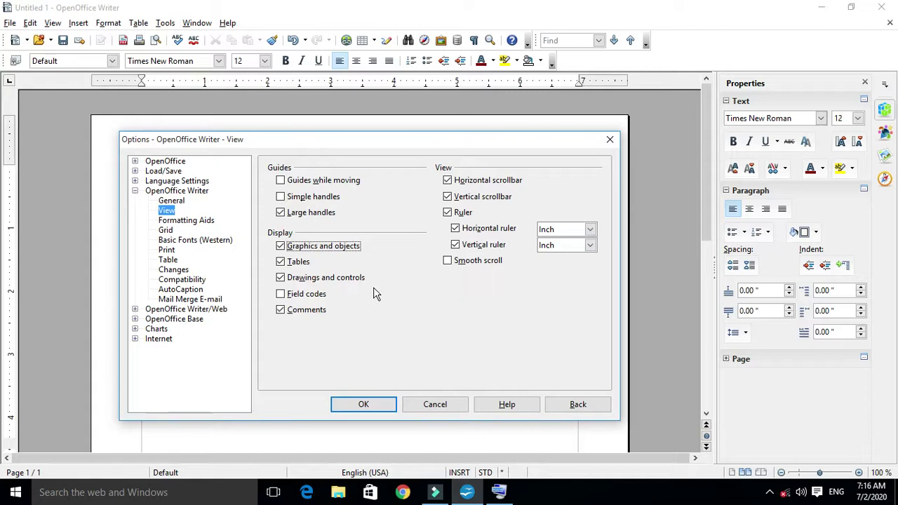
Turn off the Ruler in the View options and apply the change
click(448, 212)
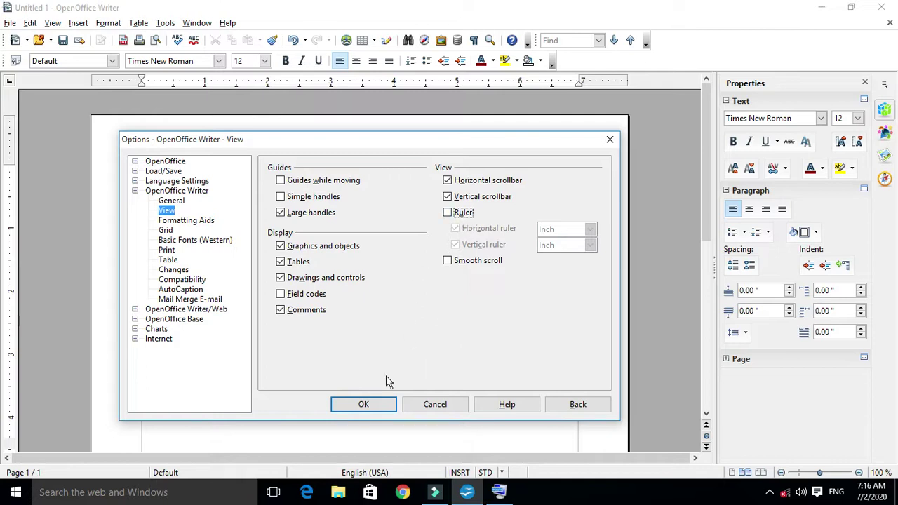
click(363, 404)
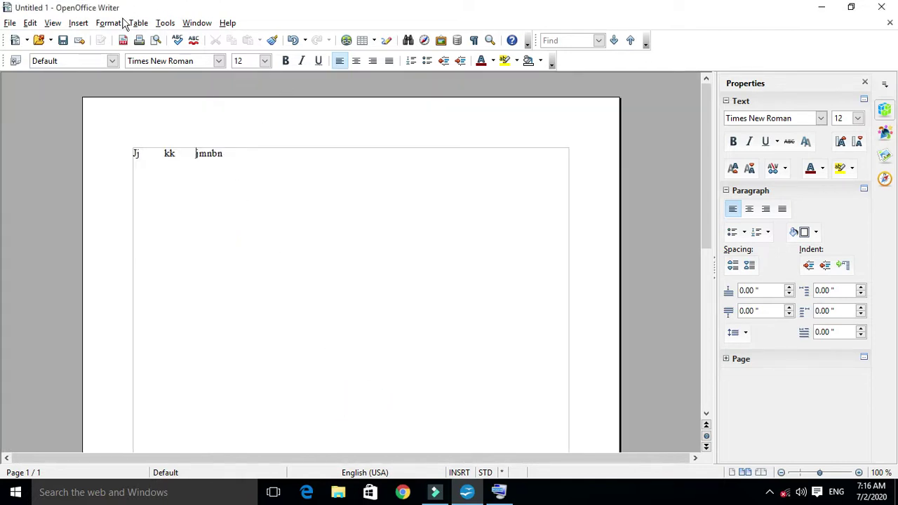
Reopen the View options, turn on Ruler and Smooth scroll, and apply the changes
click(165, 23)
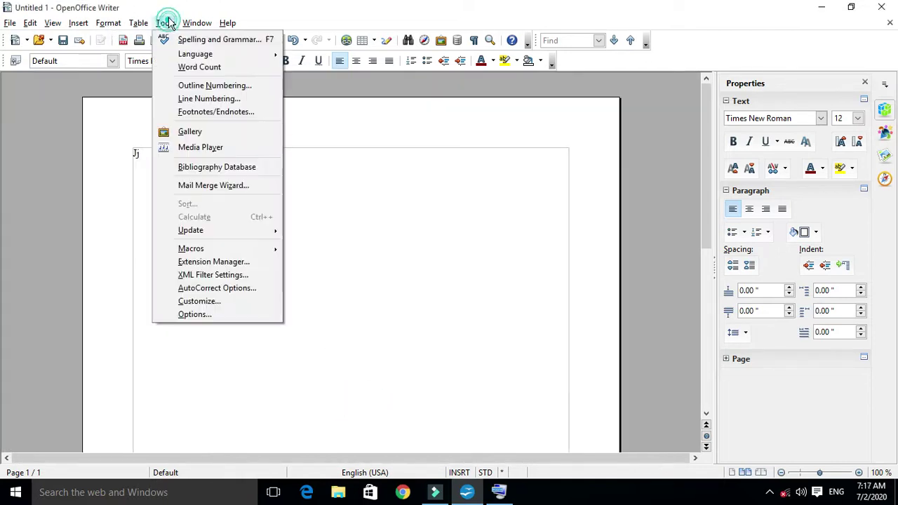
click(207, 315)
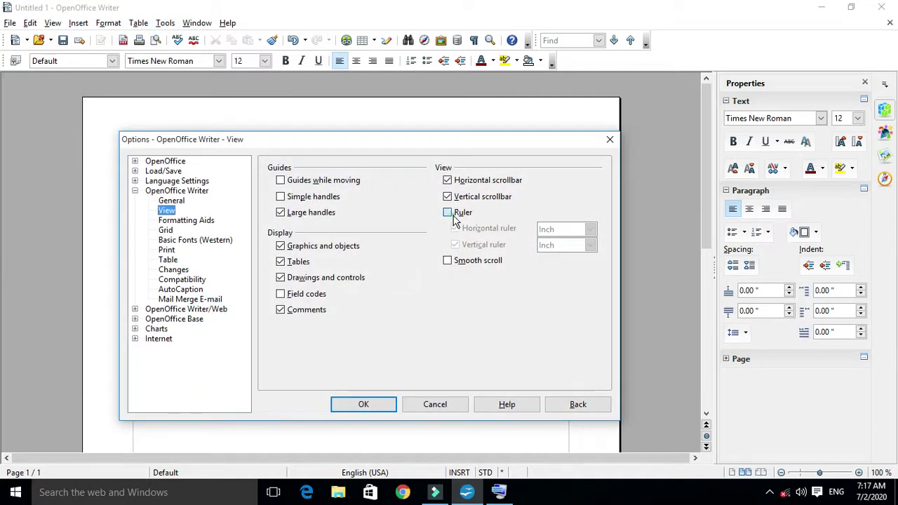
click(454, 218)
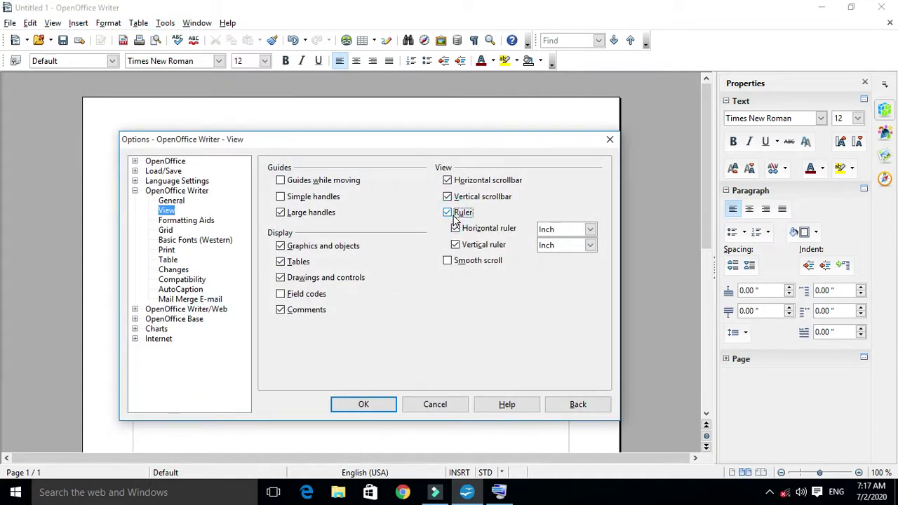
click(448, 261)
click(374, 400)
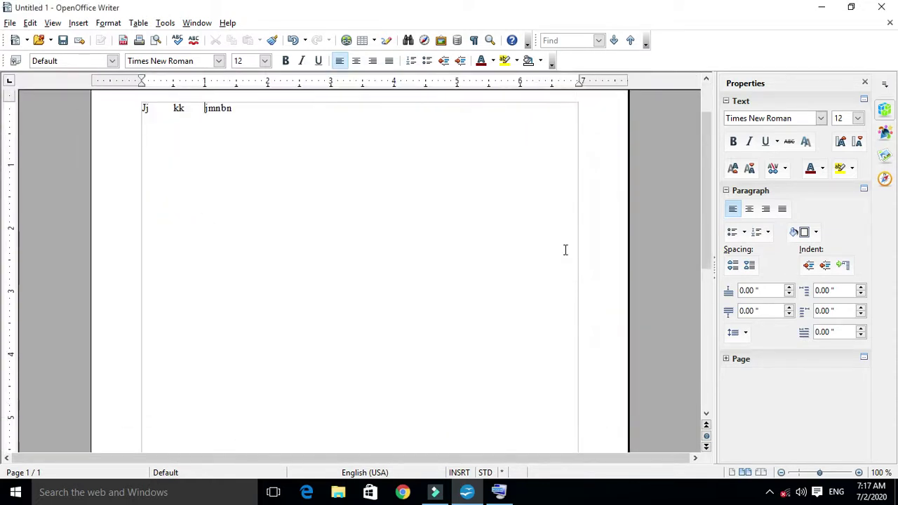
Reopen the Writer View options and turn off Smooth scroll
click(165, 22)
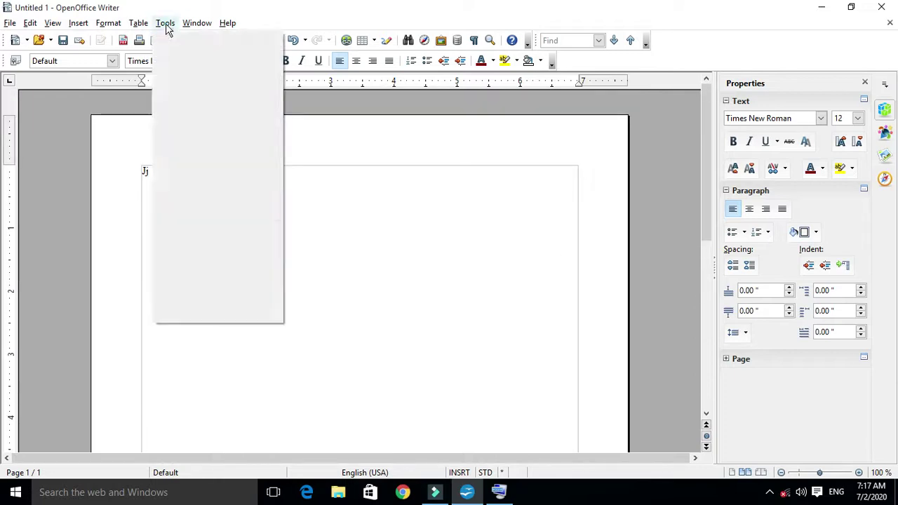
click(201, 315)
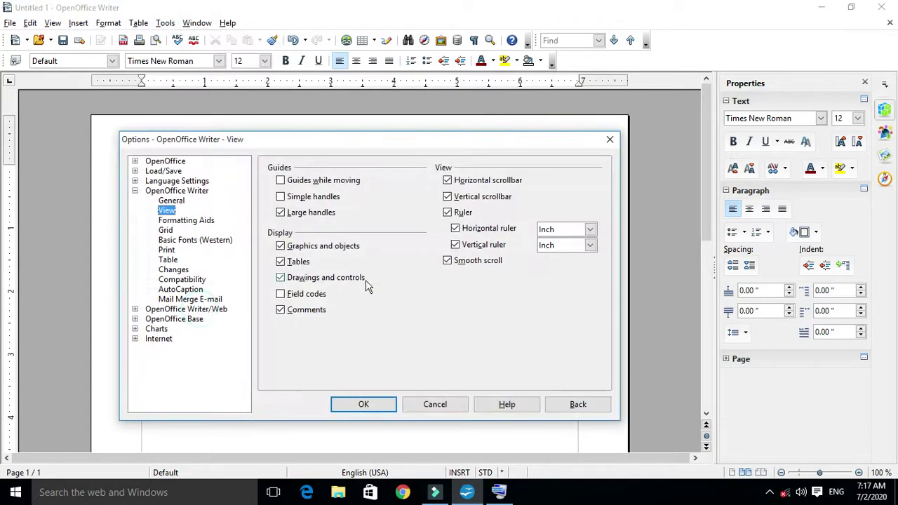
click(460, 263)
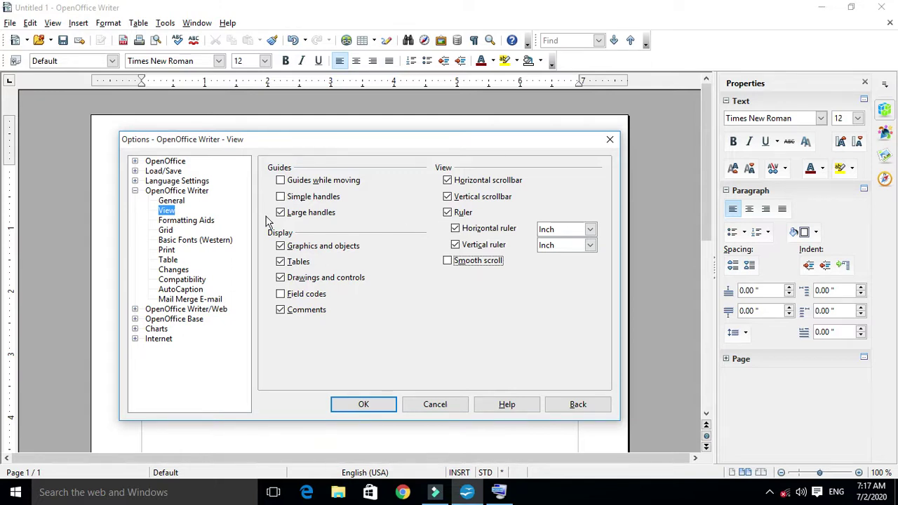
In the Formatting Aids options, turn off Paragraph end, Custom hyphens, Spaces and Non-breaking spaces, and turn all four back on
click(198, 222)
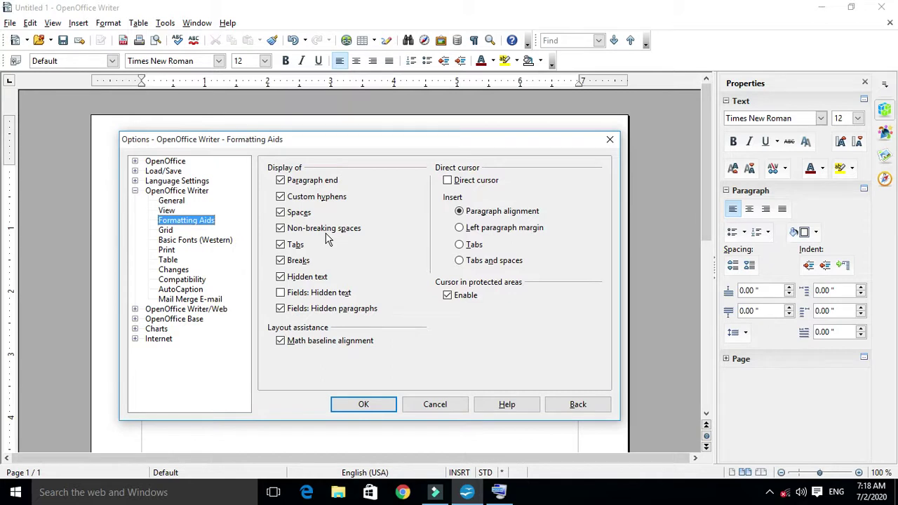
click(280, 181)
click(280, 197)
click(281, 211)
click(280, 228)
click(280, 229)
click(281, 213)
click(282, 197)
click(280, 180)
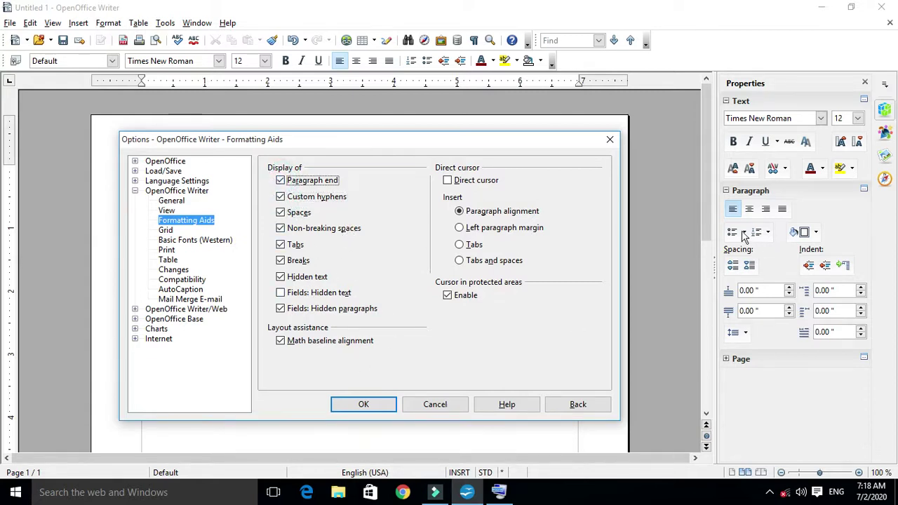
Try each Direct cursor insert mode, return to Paragraph alignment, and toggle Direct cursor on and off again
click(459, 233)
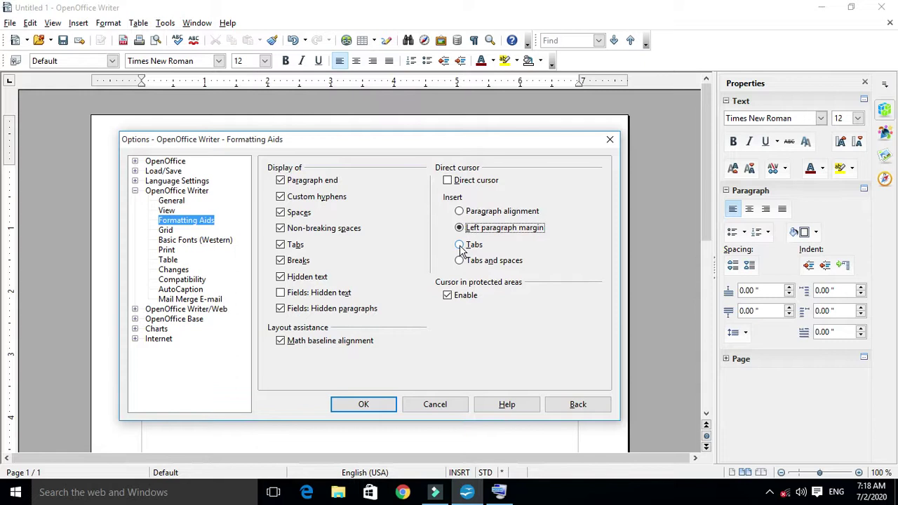
click(459, 245)
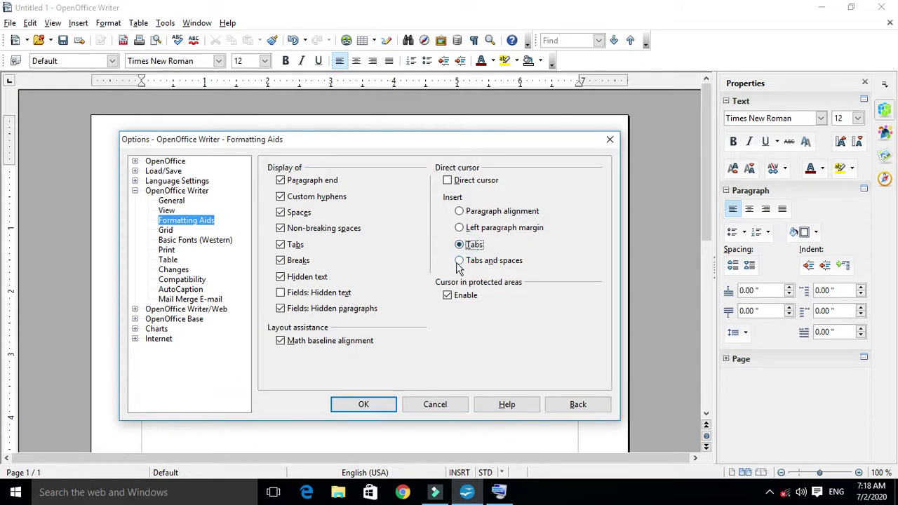
click(462, 261)
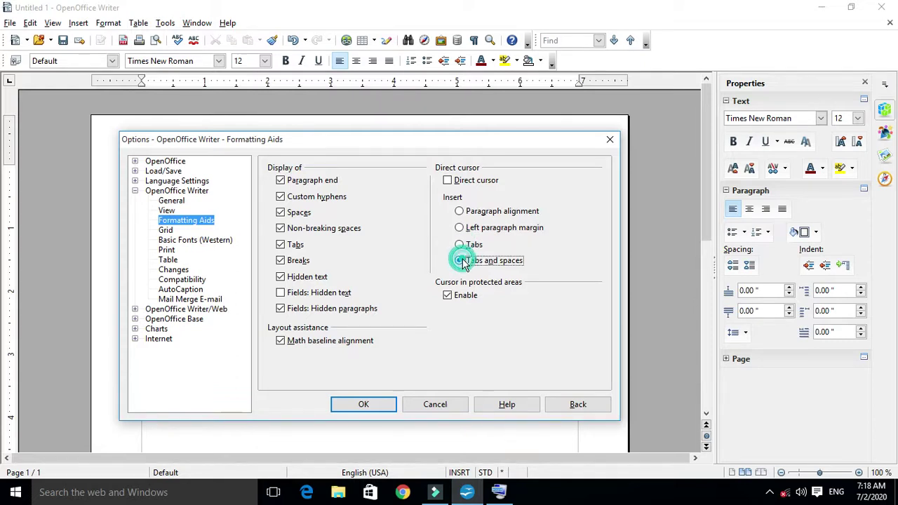
click(460, 212)
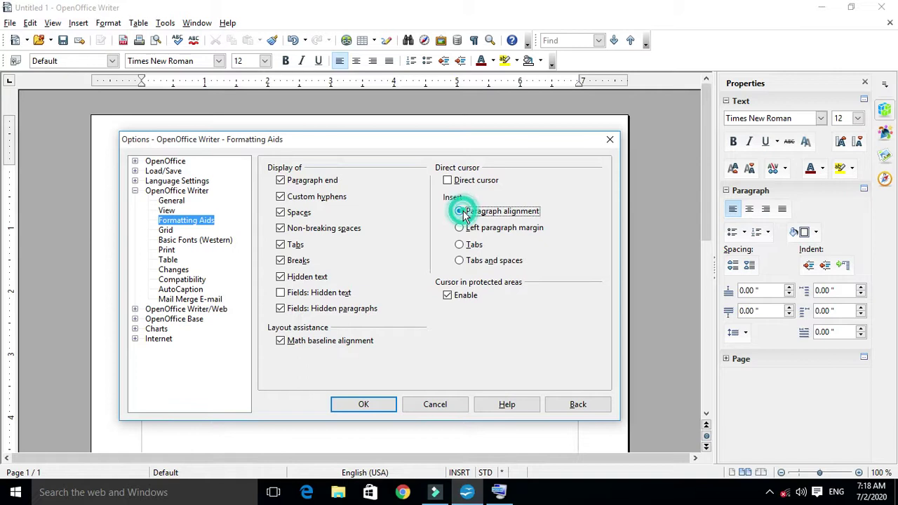
click(447, 181)
click(447, 181)
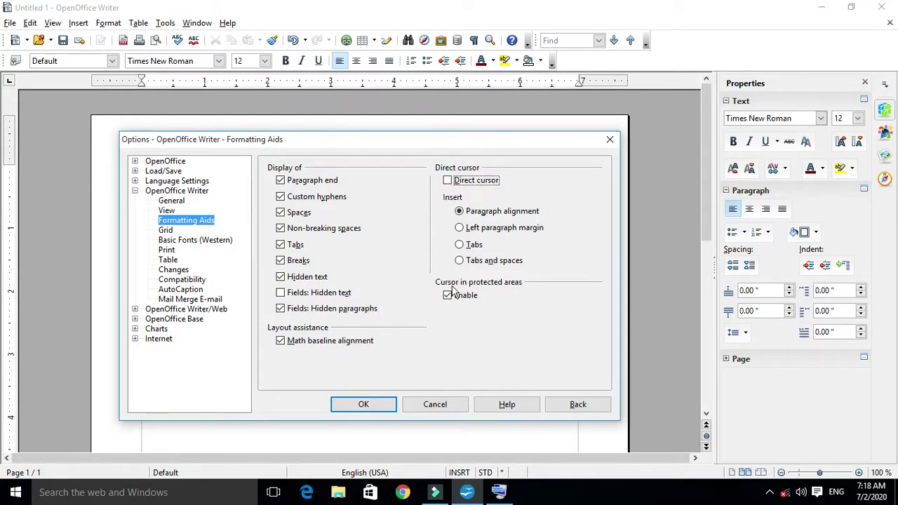
Turn on Snap to grid and Visible grid in the Grid options, apply the changes, and inspect the grid on the page
drag(370, 151, 513, 167)
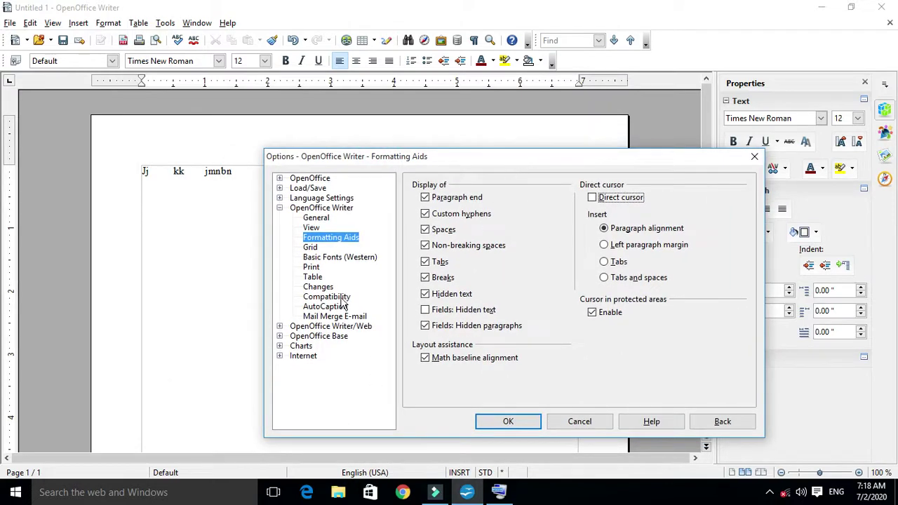
click(310, 247)
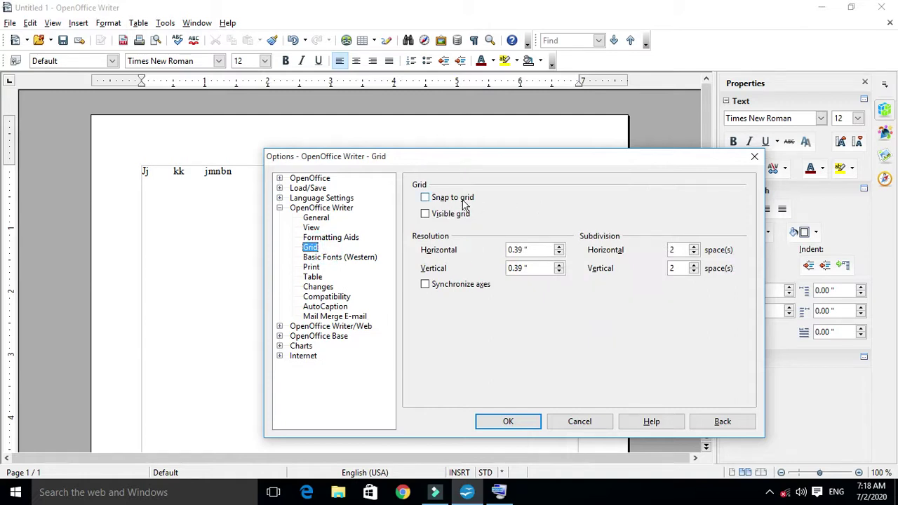
click(425, 198)
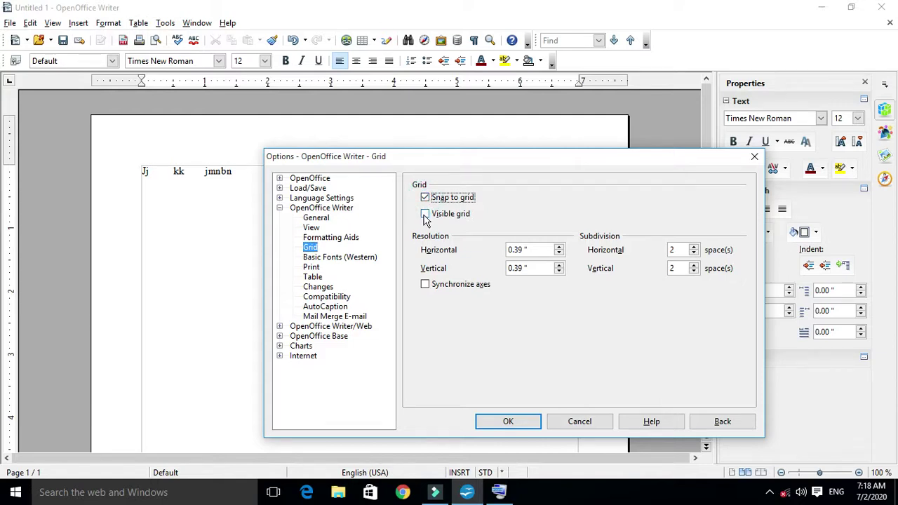
click(425, 214)
click(516, 424)
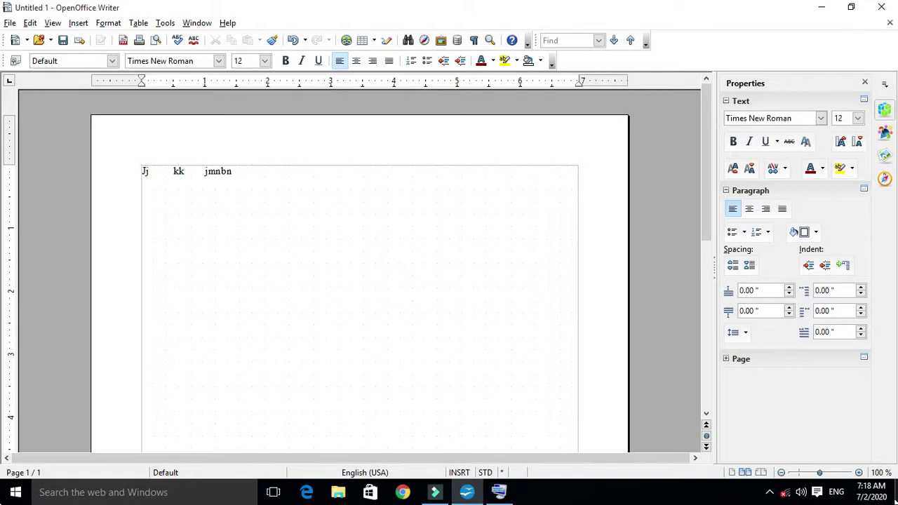
click(832, 475)
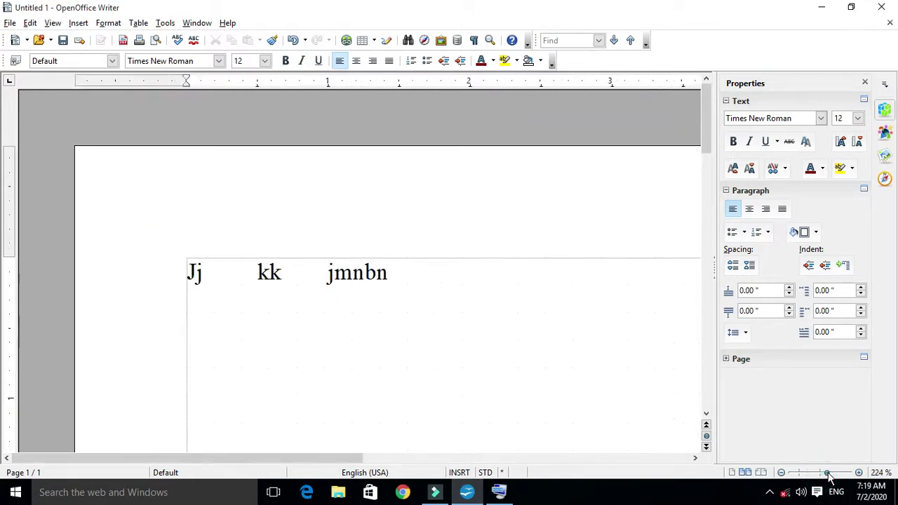
click(820, 474)
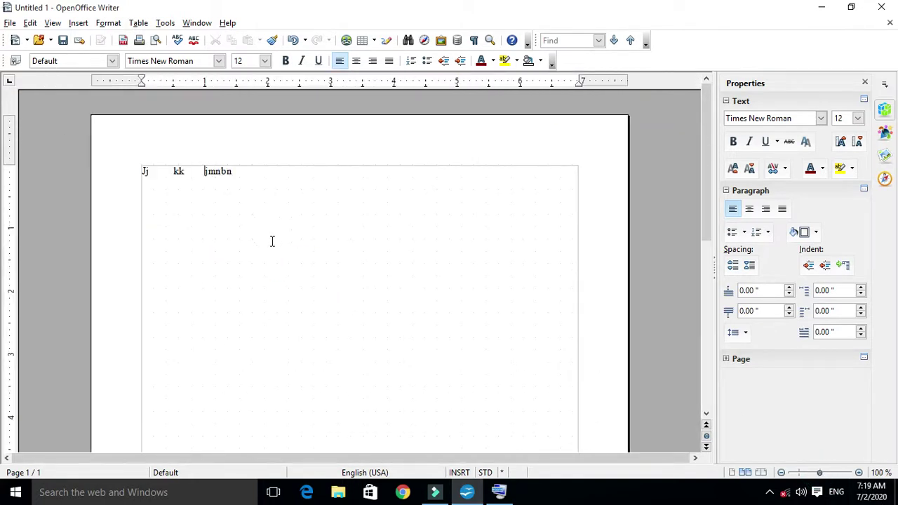
Reopen the Grid options and turn off Snap to grid and Visible grid
click(164, 24)
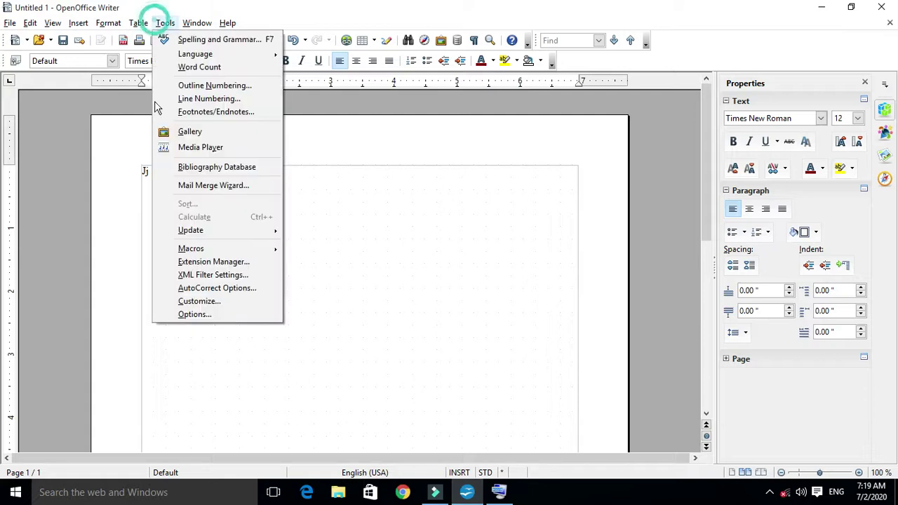
click(184, 314)
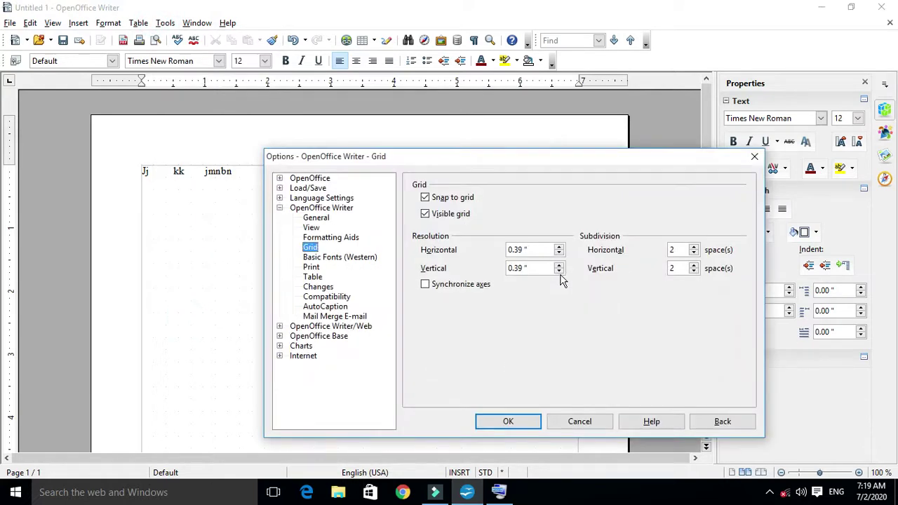
click(425, 198)
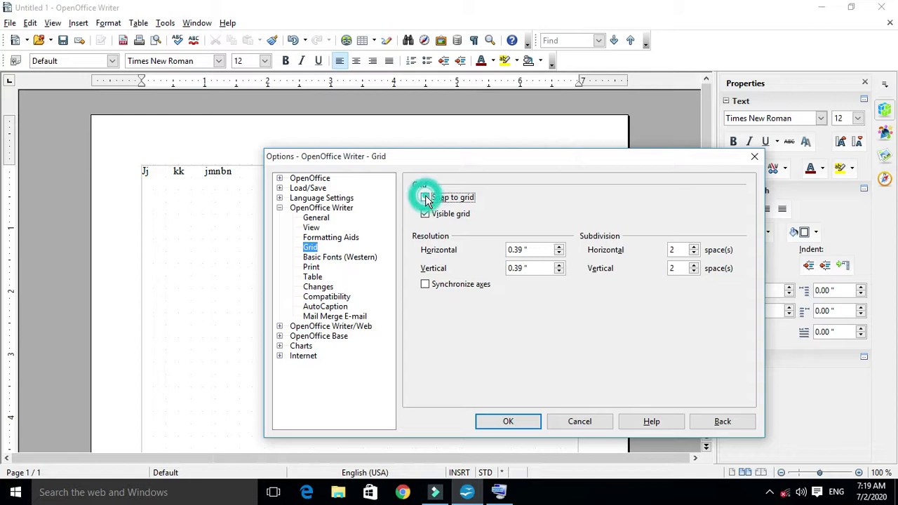
click(425, 214)
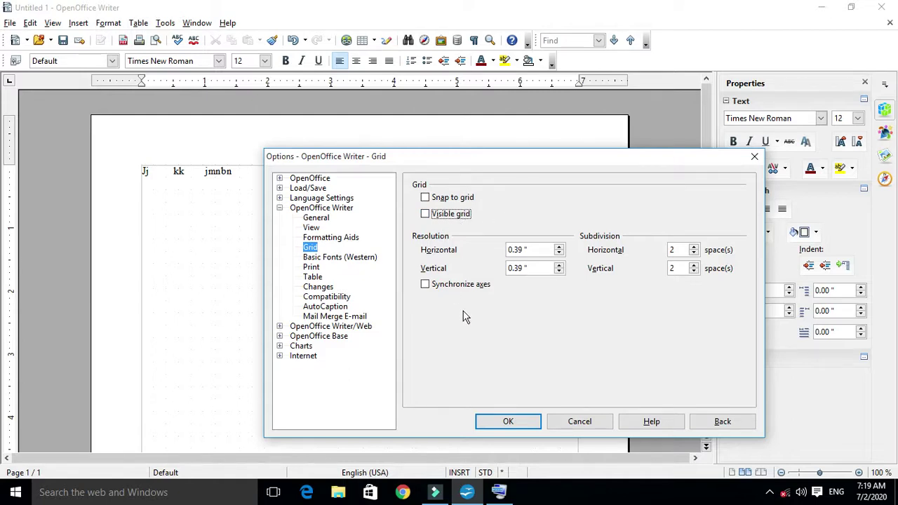
Examine the Basic Fonts (Western) options and browse the fonts available for Default and Heading text
click(352, 260)
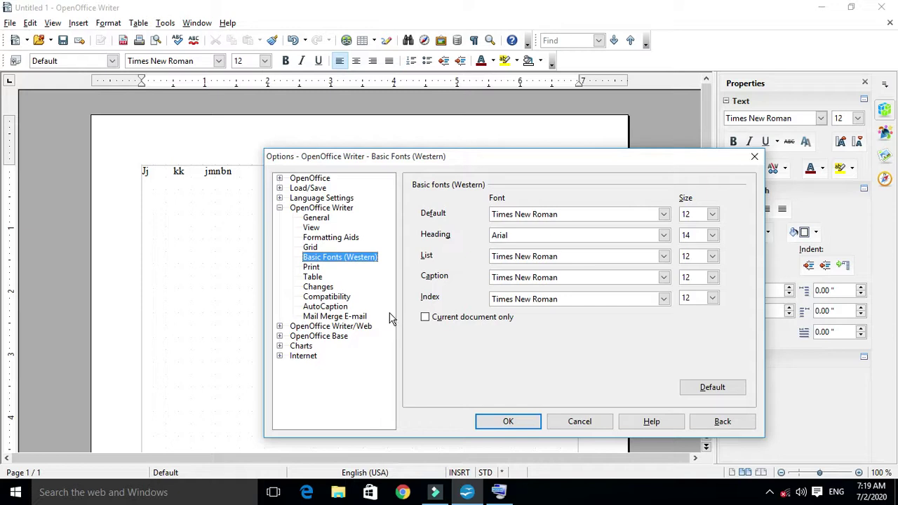
click(325, 249)
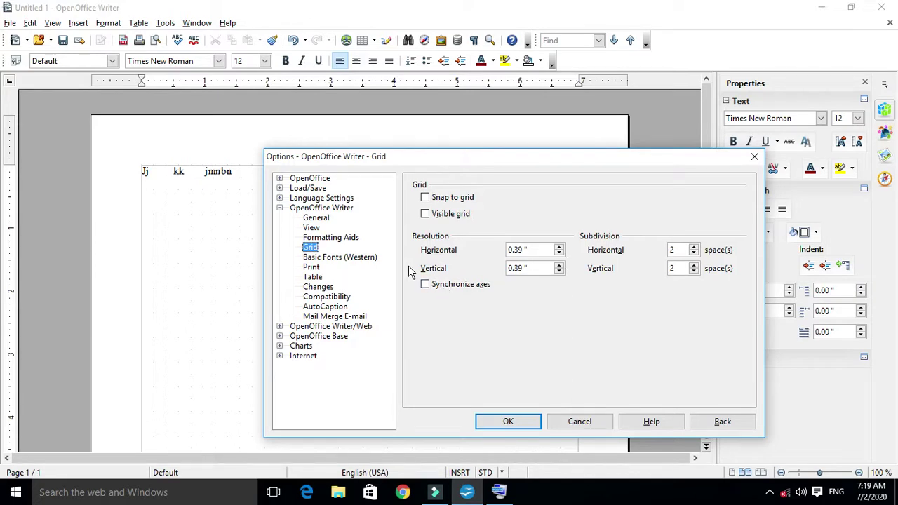
click(359, 262)
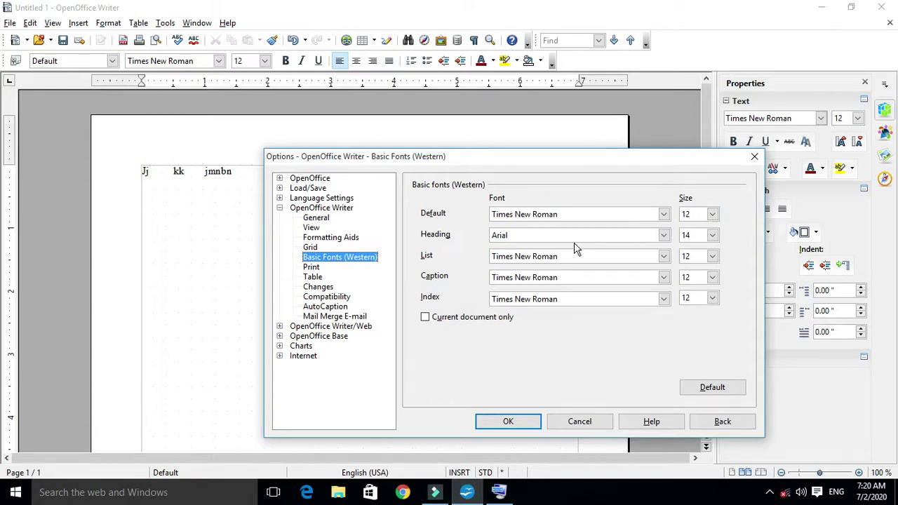
click(663, 214)
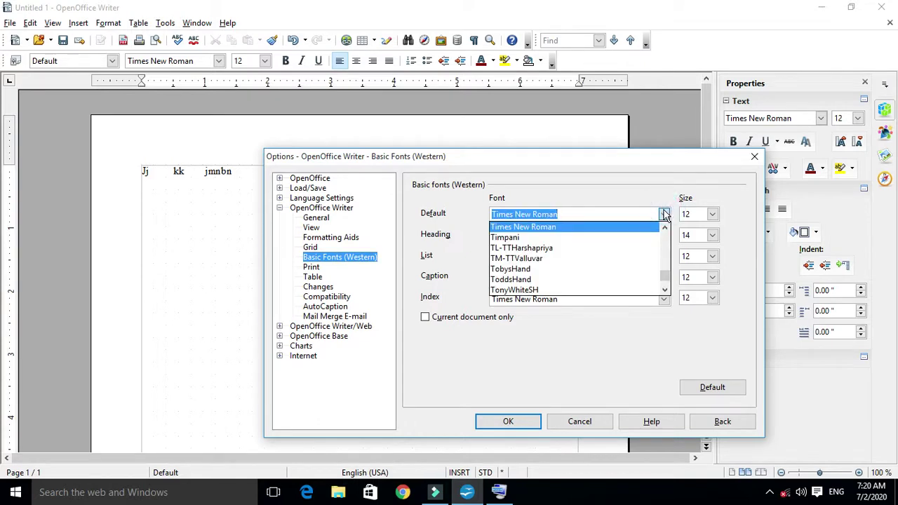
scroll(566, 258, down, 3)
scroll(567, 259, down, 10)
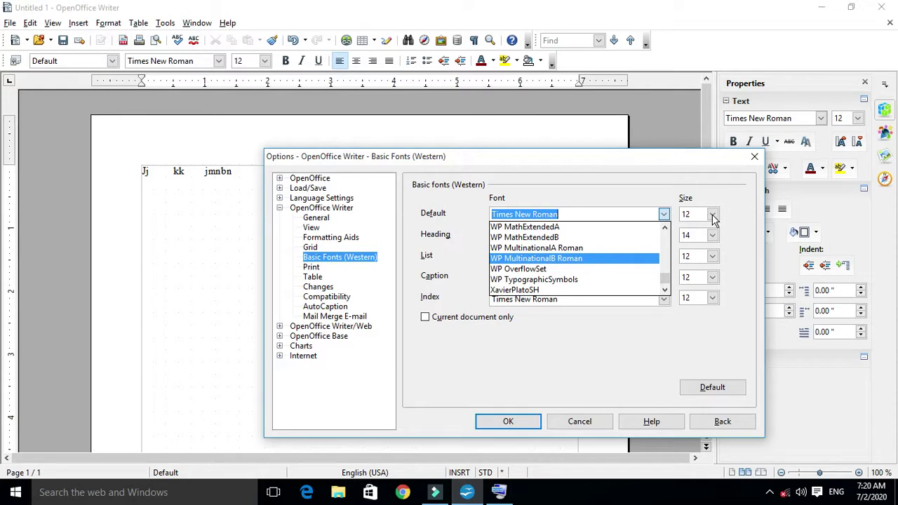
click(664, 215)
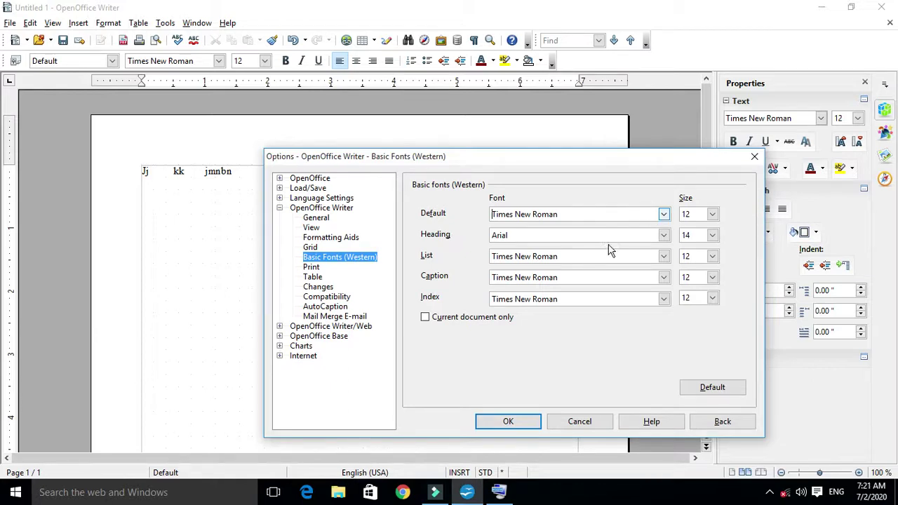
click(663, 238)
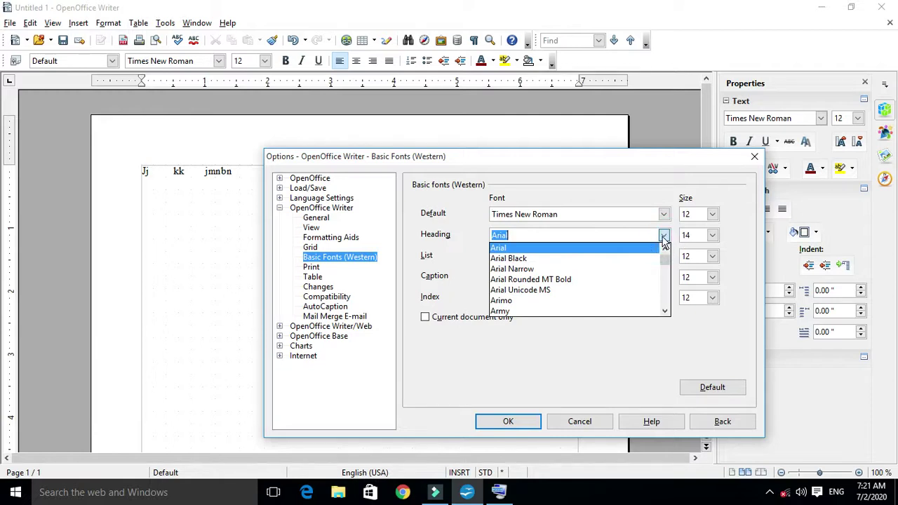
click(663, 239)
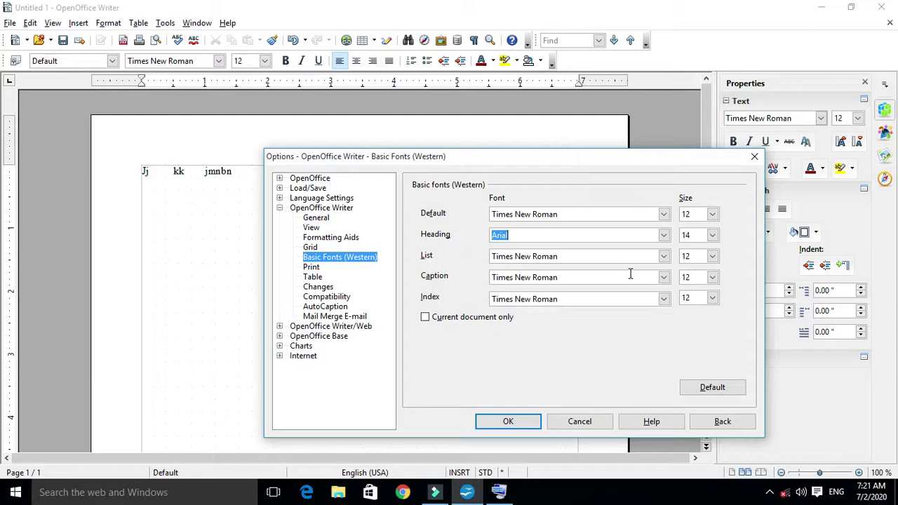
Set the basic List font to Calibri at size 13
click(664, 257)
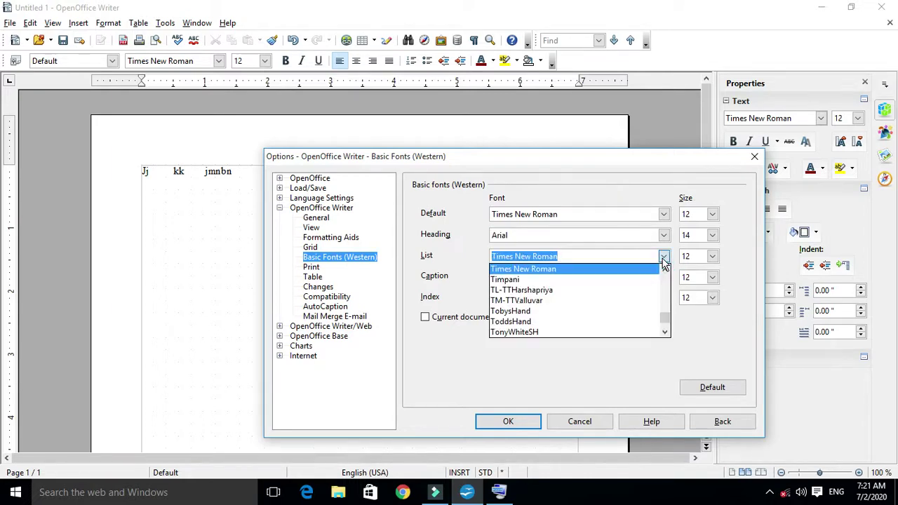
scroll(608, 303, down, 1)
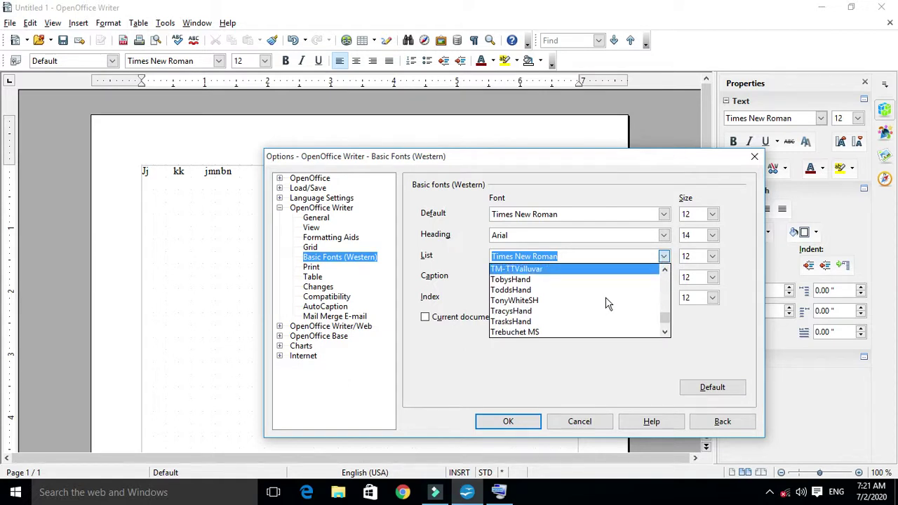
text(Calendar)
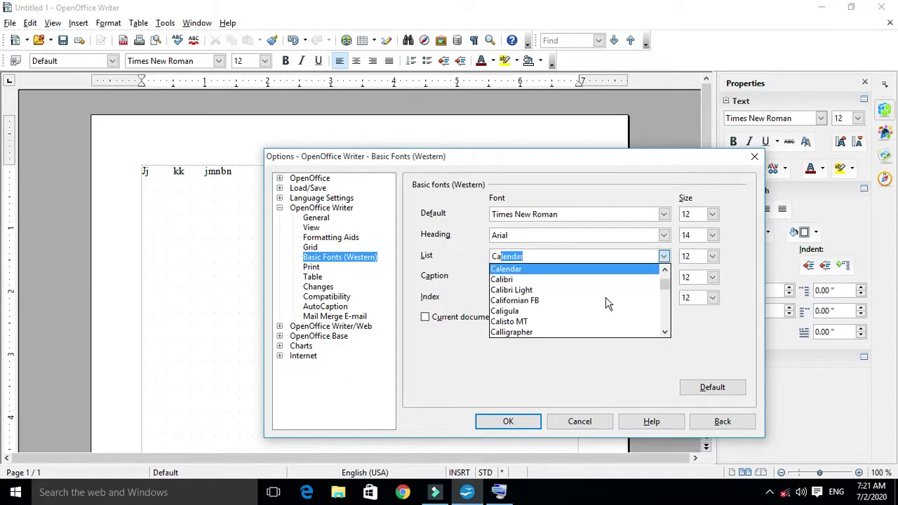
click(528, 280)
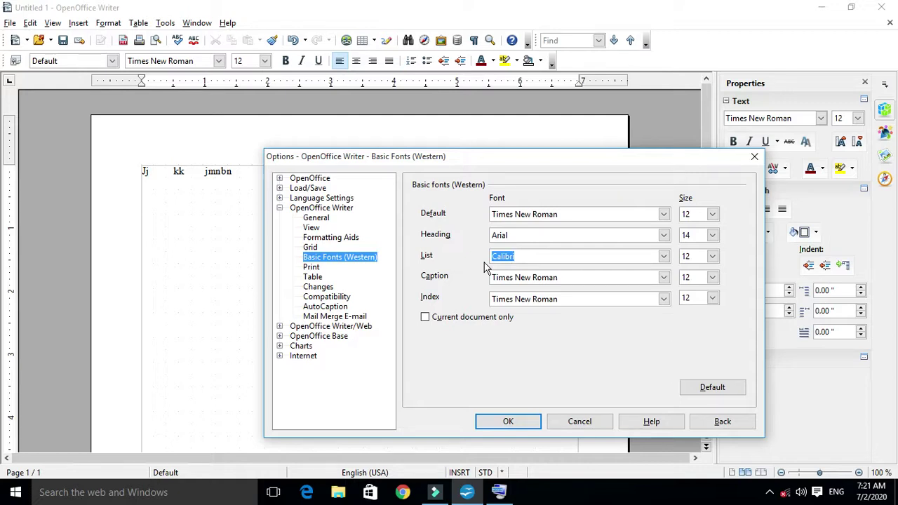
click(714, 258)
click(692, 297)
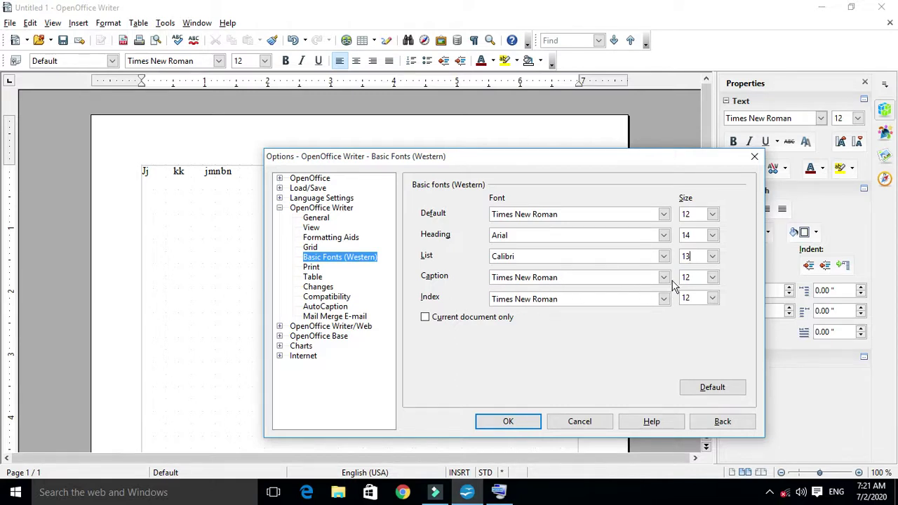
Check the fonts available for Caption text without choosing a different one
click(651, 281)
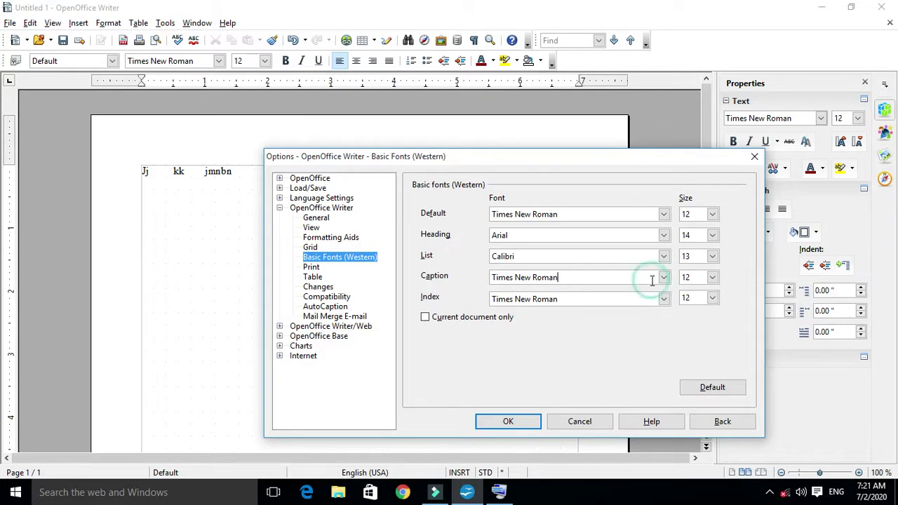
click(664, 278)
click(664, 278)
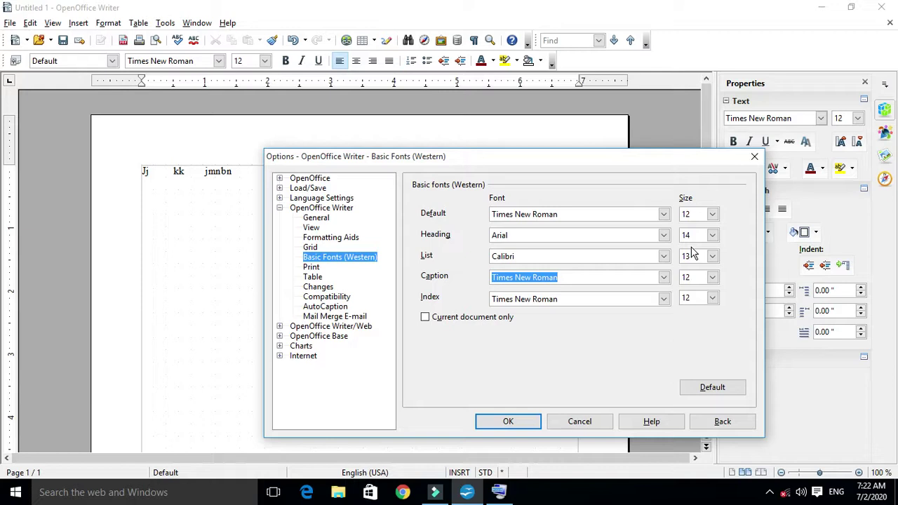
Examine Writer's Print, Table and Changes options, and accept the options to apply the pending settings
click(312, 267)
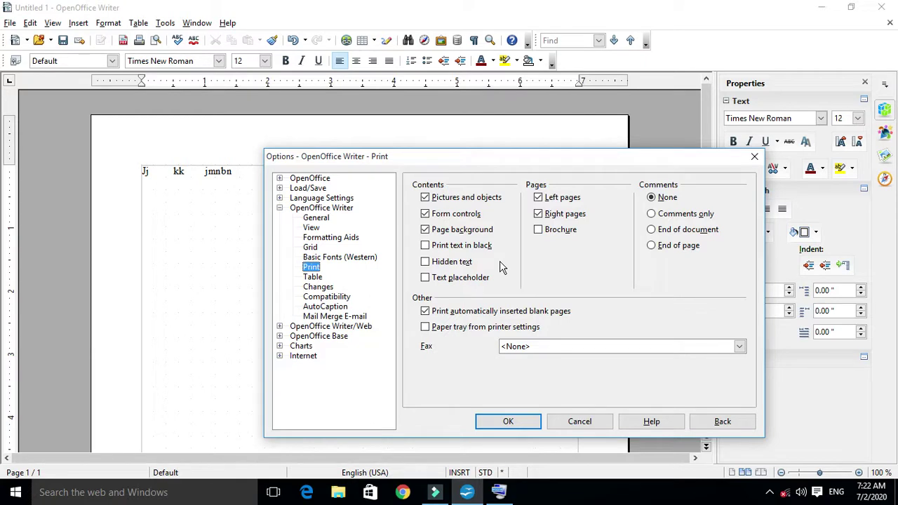
click(313, 277)
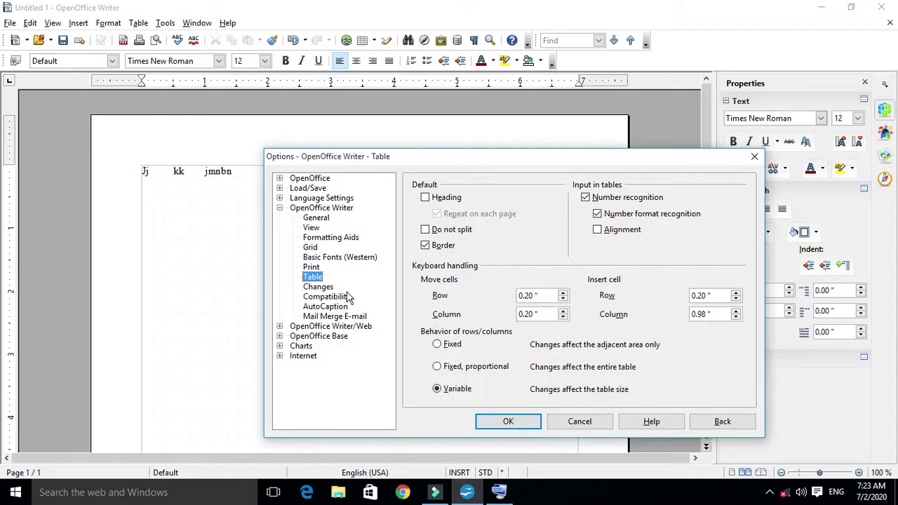
click(317, 287)
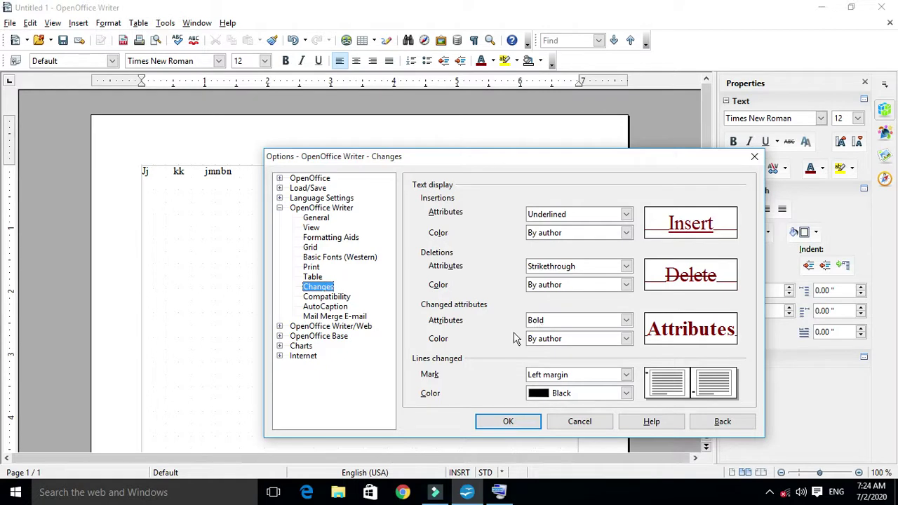
click(509, 421)
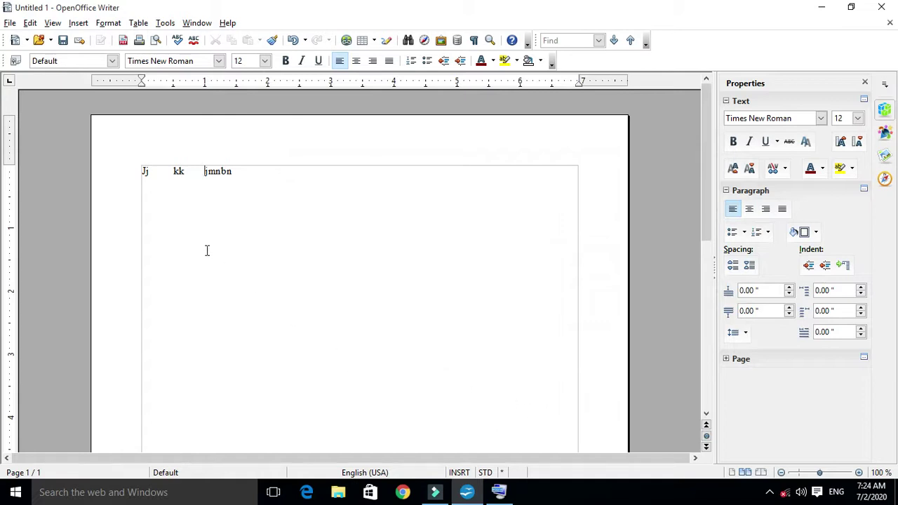
Select the text line, reopen the options and examine the general OpenOffice User Data, Memory and General pages
triple_click(263, 176)
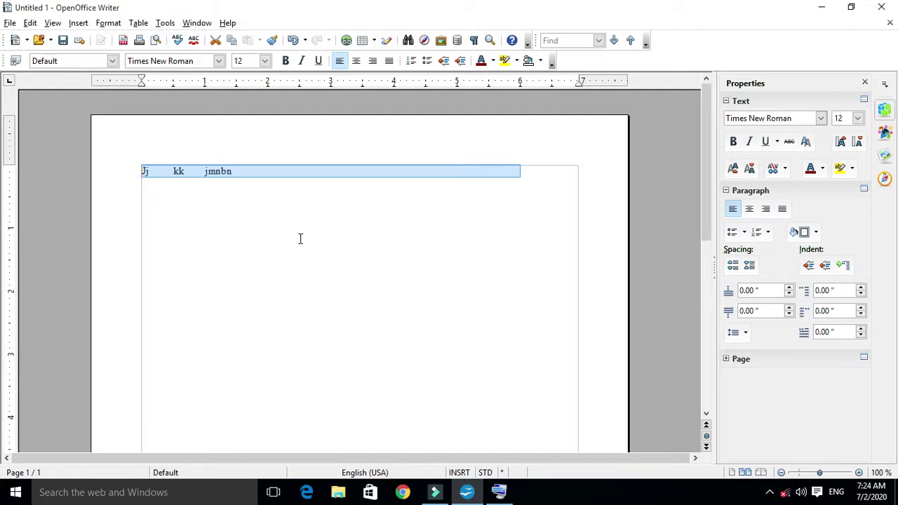
click(167, 23)
click(193, 315)
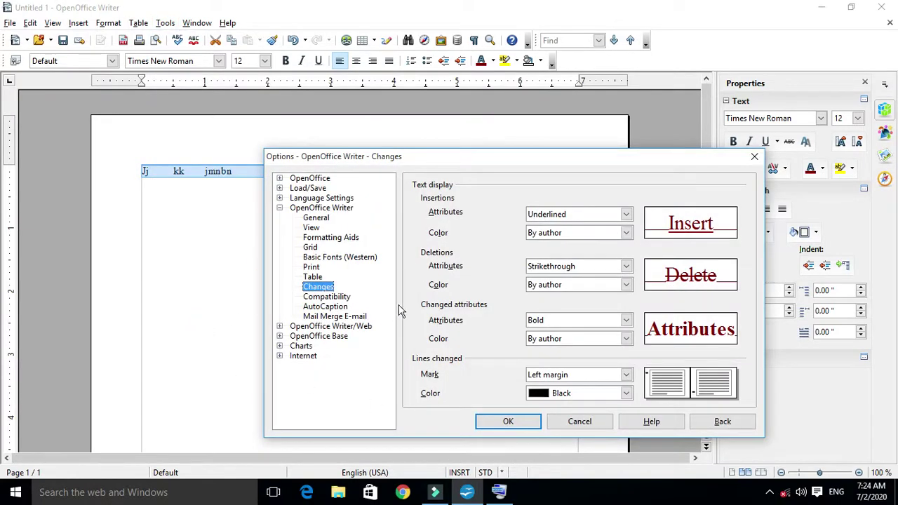
click(315, 179)
click(280, 179)
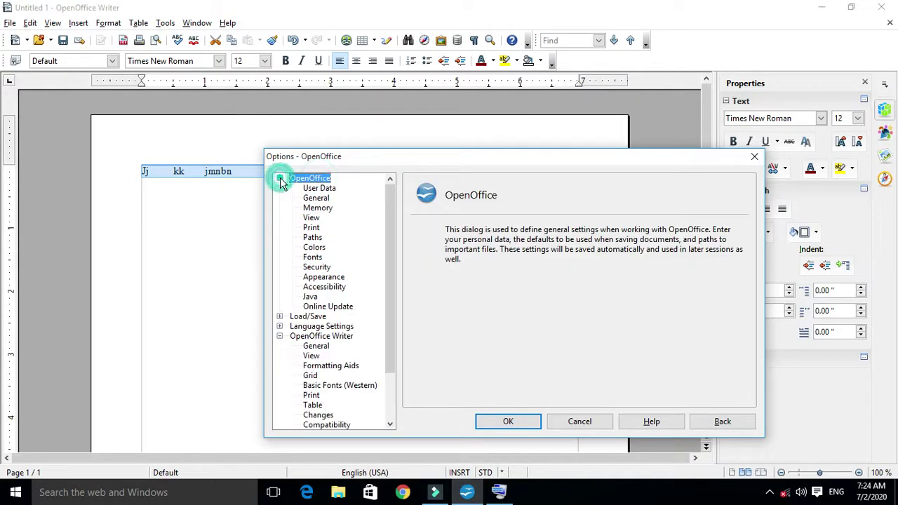
click(321, 188)
click(324, 208)
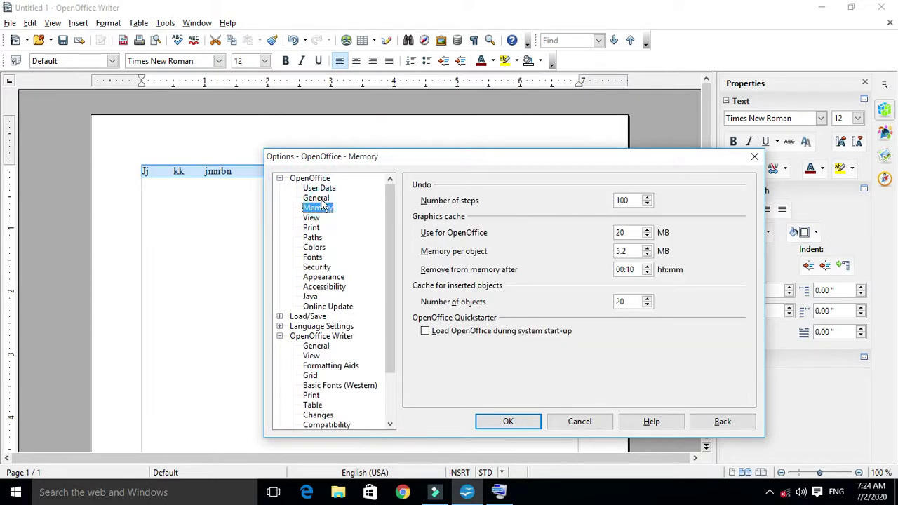
click(319, 199)
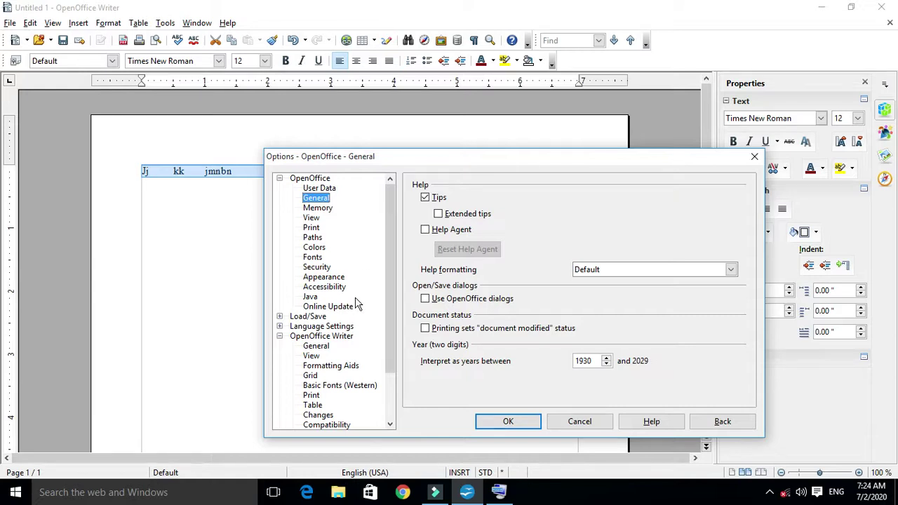
Examine the general OpenOffice View, Print and Fonts options, and revisit User Data, Memory and View
click(319, 221)
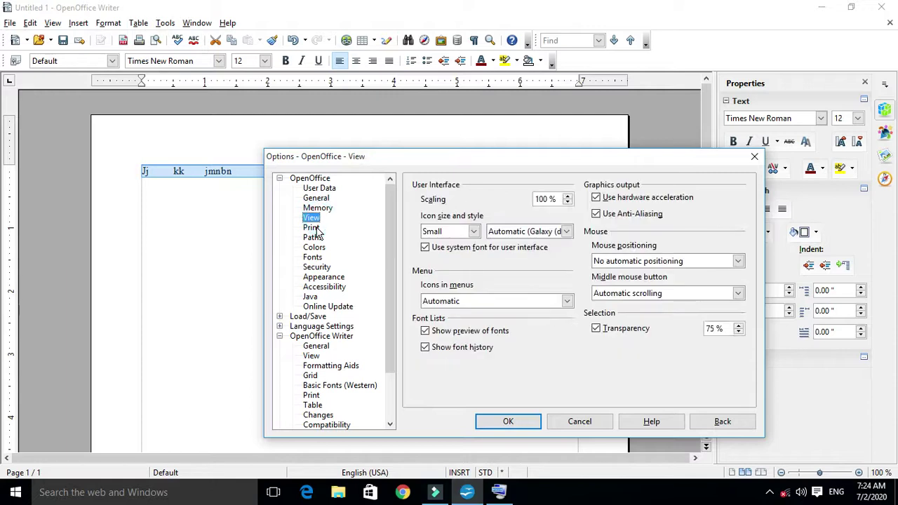
click(312, 228)
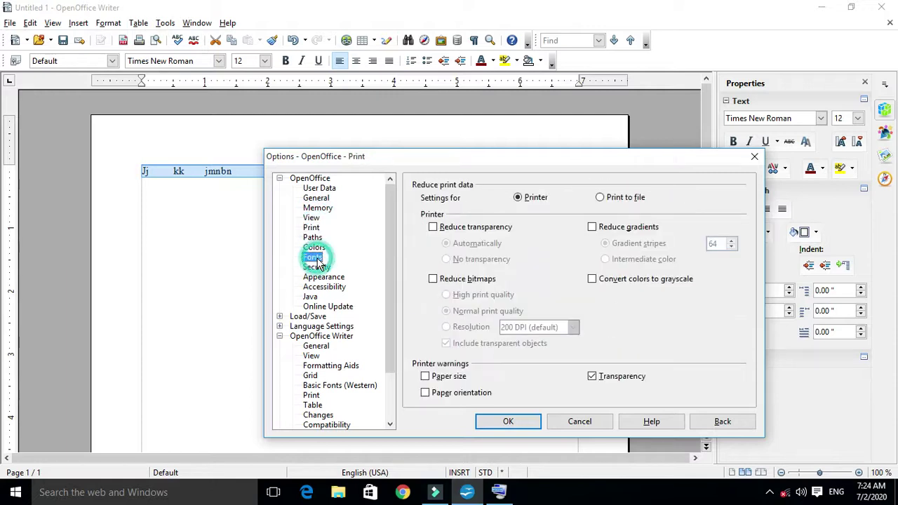
click(314, 258)
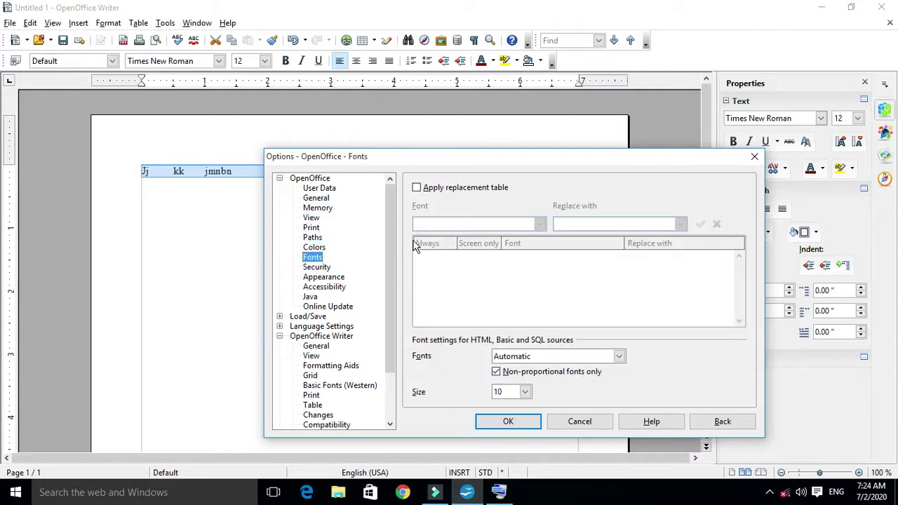
click(326, 190)
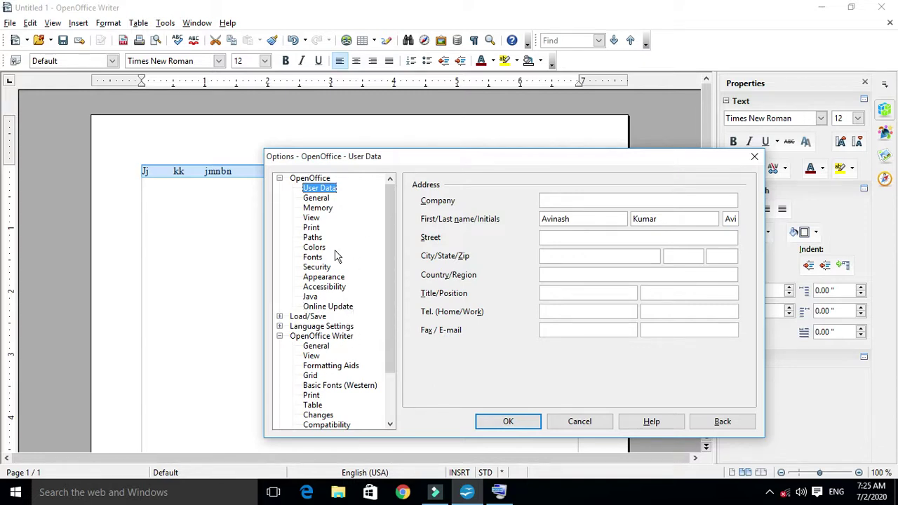
click(322, 211)
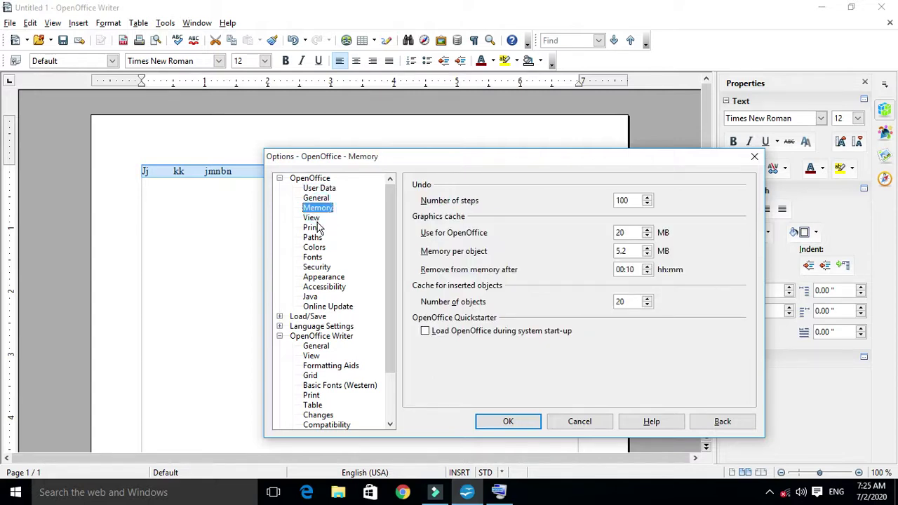
click(315, 220)
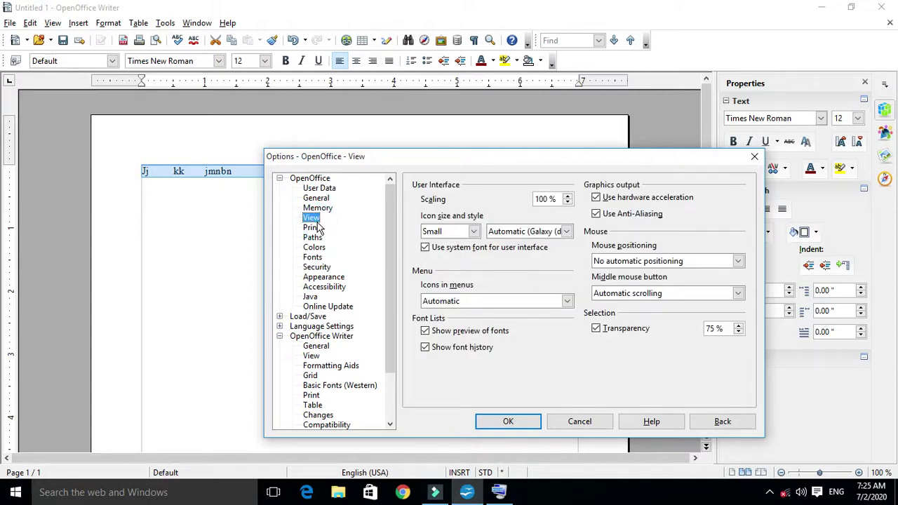
Examine Writer's General, Changes, Compatibility, AutoCaption and Mail Merge E-mail options, and close the options
scroll(330, 242, down, 2)
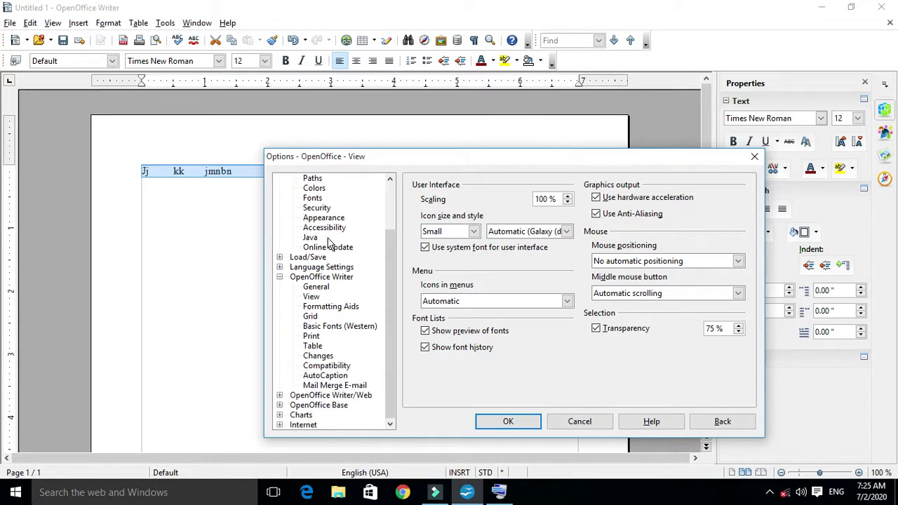
click(331, 278)
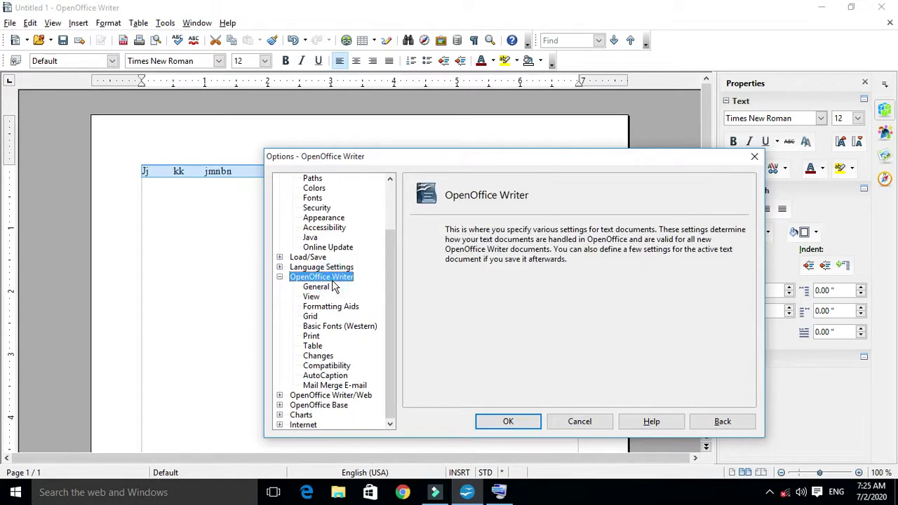
click(321, 287)
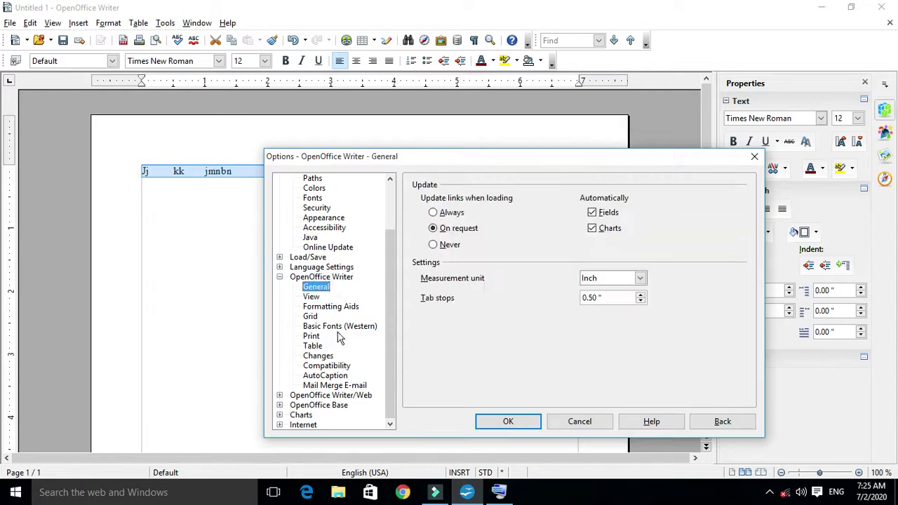
click(326, 358)
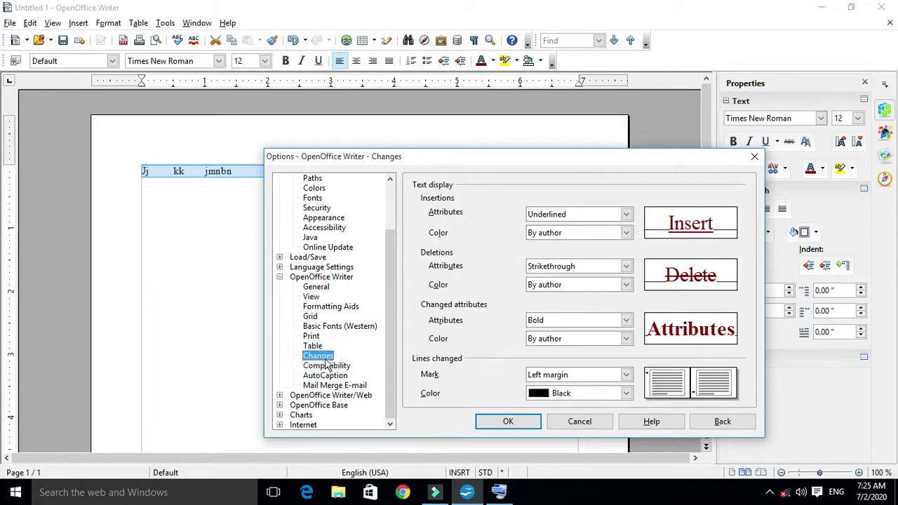
click(326, 366)
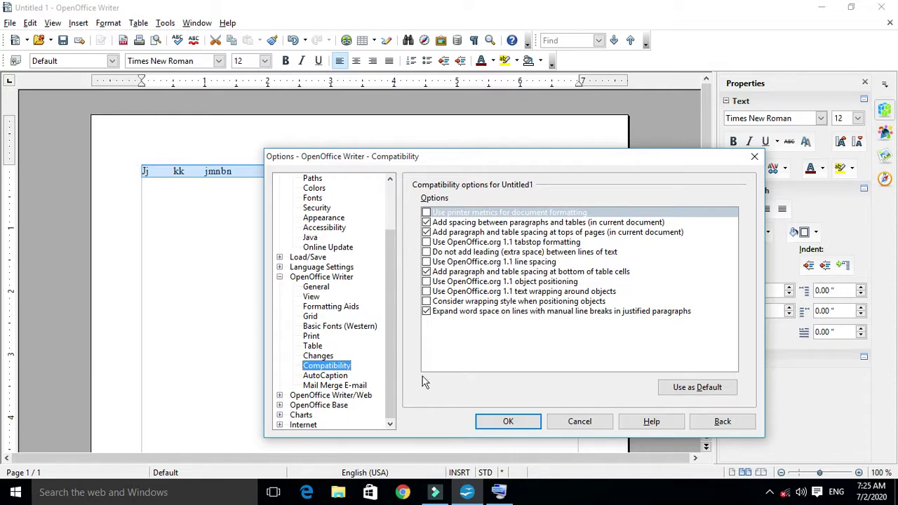
click(326, 378)
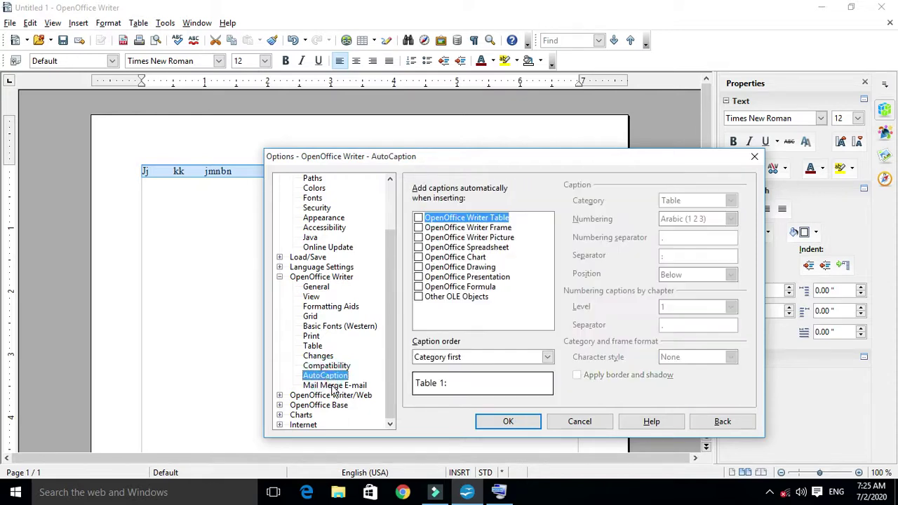
click(335, 388)
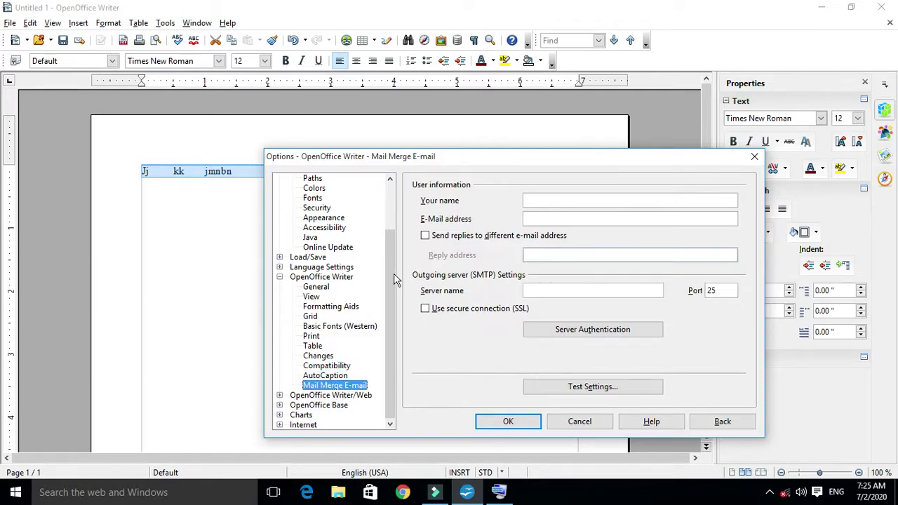
drag(389, 274, 400, 210)
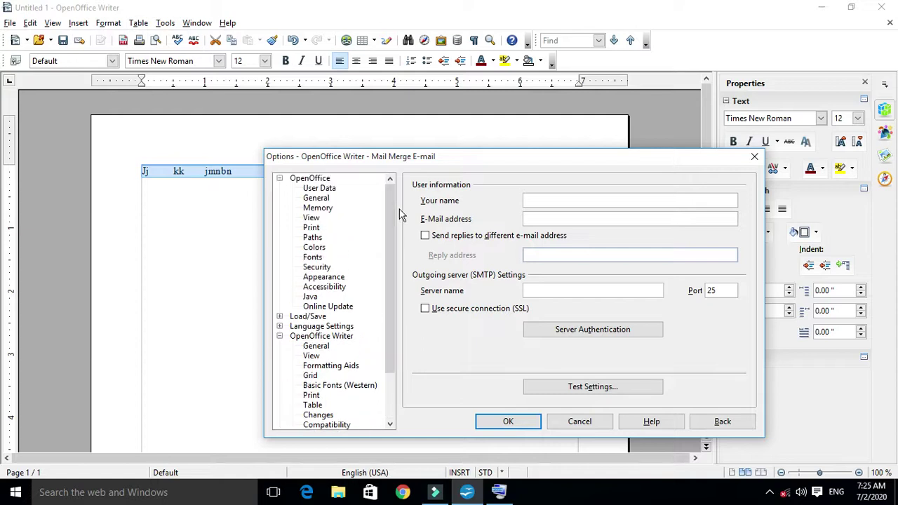
click(502, 423)
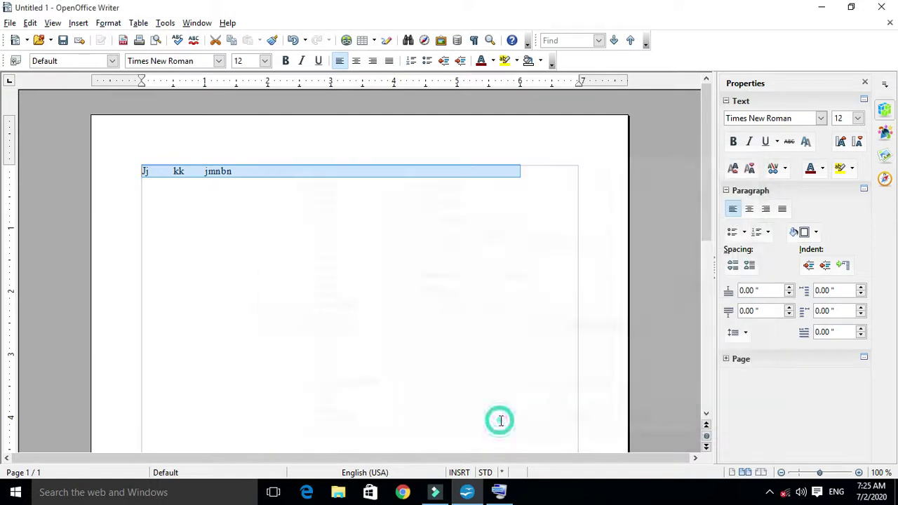
Add the sample text "HJH kjbjkhjk hggjkgjhgjh j jgjhgj jkgjkgk jgjk jkgjgk kgjkgkjgkj" at the end of the existing line
click(327, 205)
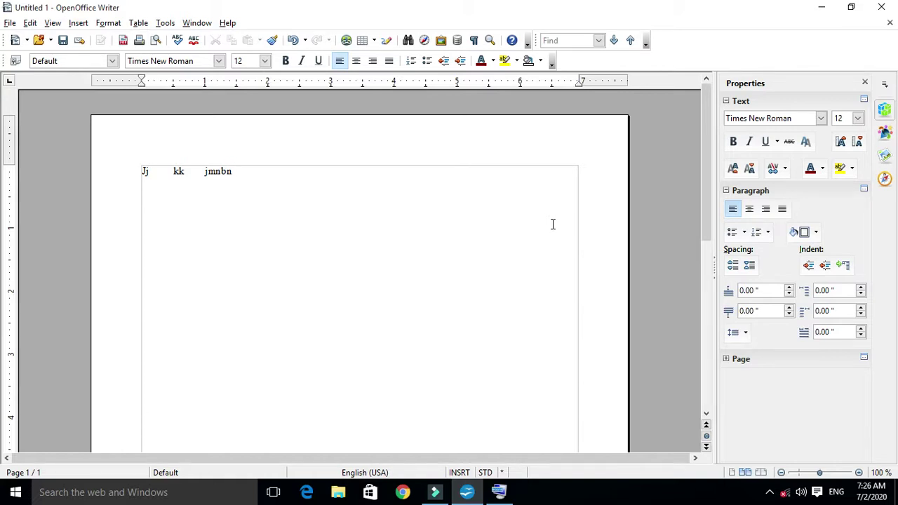
text(HJH  kjbjkhjk hggjkgjhgjh j jgjh)
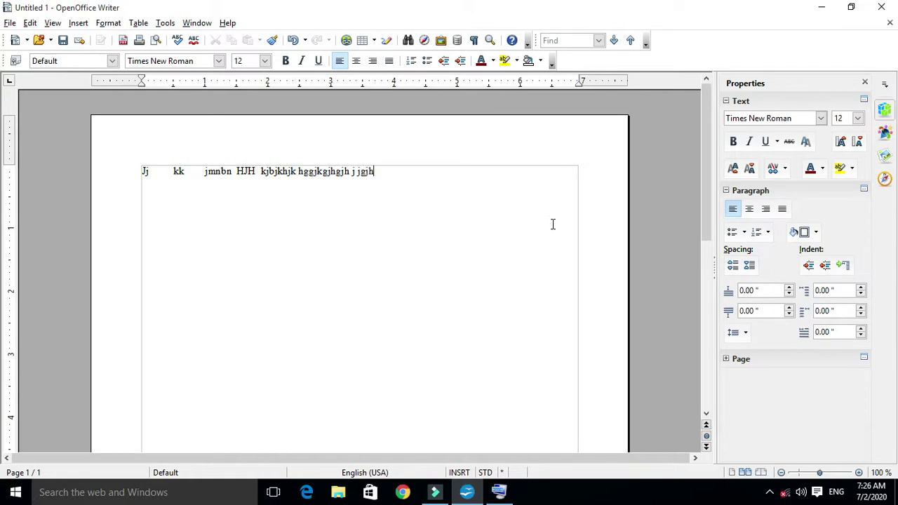
text(gj  jkgjkgk jgjk jkgjgk kgjkgkjgkj)
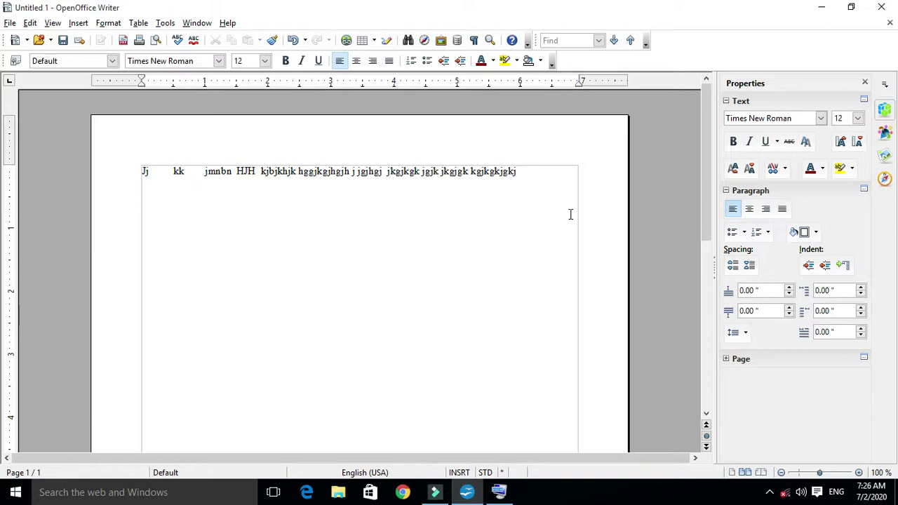
Split the text into three paragraphs, breaking after "kjbjkh" and after "jgjk"
click(286, 171)
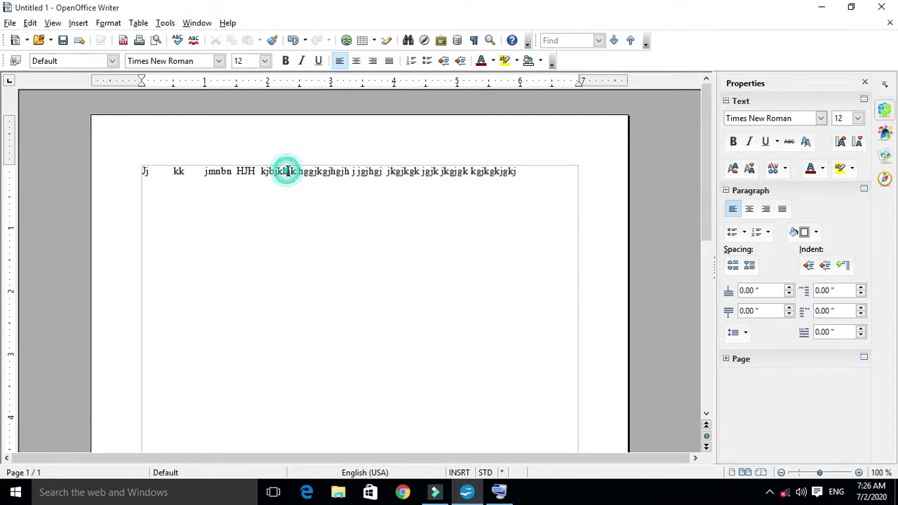
key(Return)
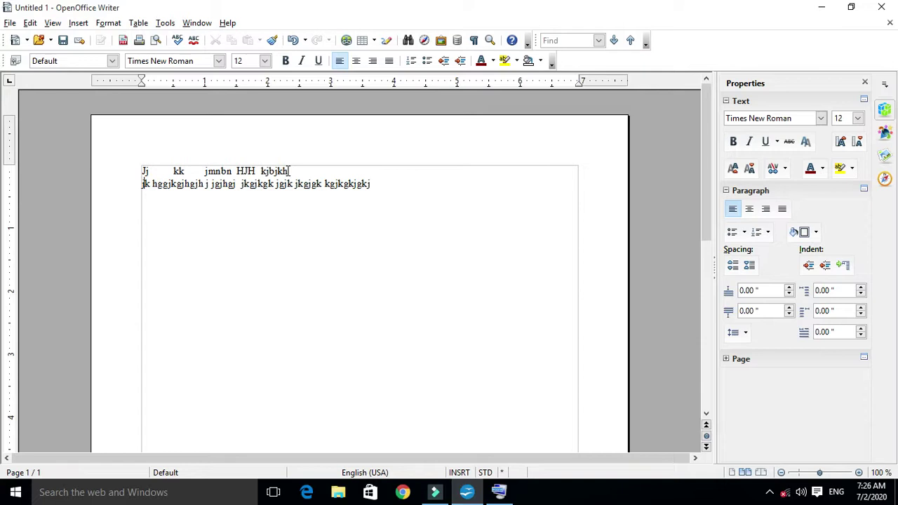
key(Right)
key(Right)
key(Right)
key(Right)
key(Right)
key(Right)
key(Right)
key(Right)
key(Right)
key(Right)
key(Return)
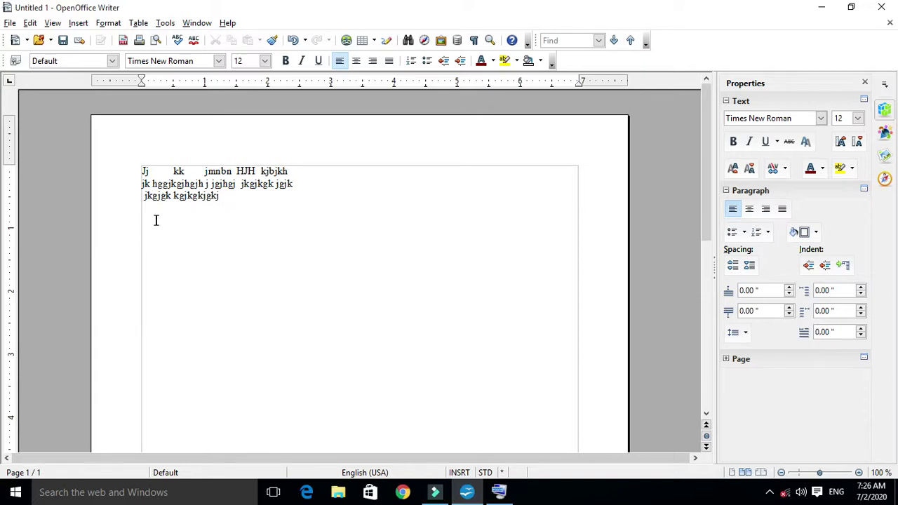
Change the font of all three lines of text to Timpani
drag(240, 195, 107, 173)
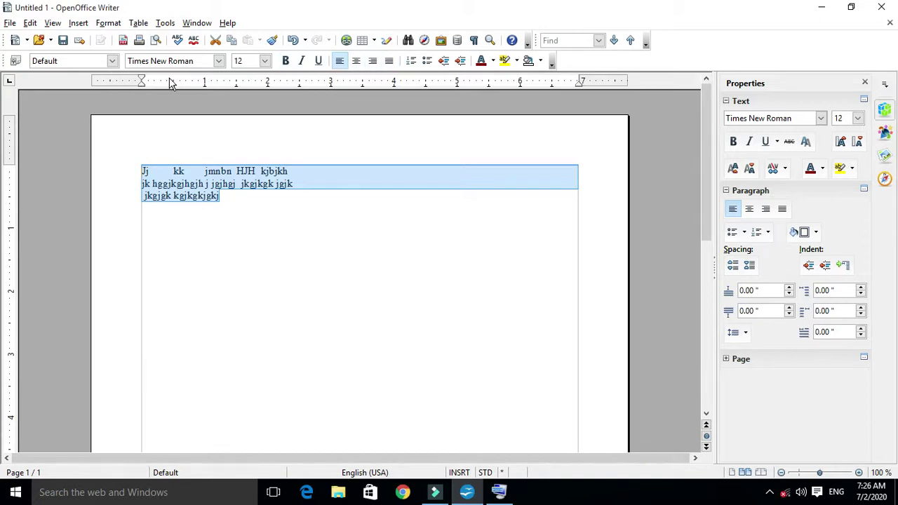
click(218, 62)
click(217, 63)
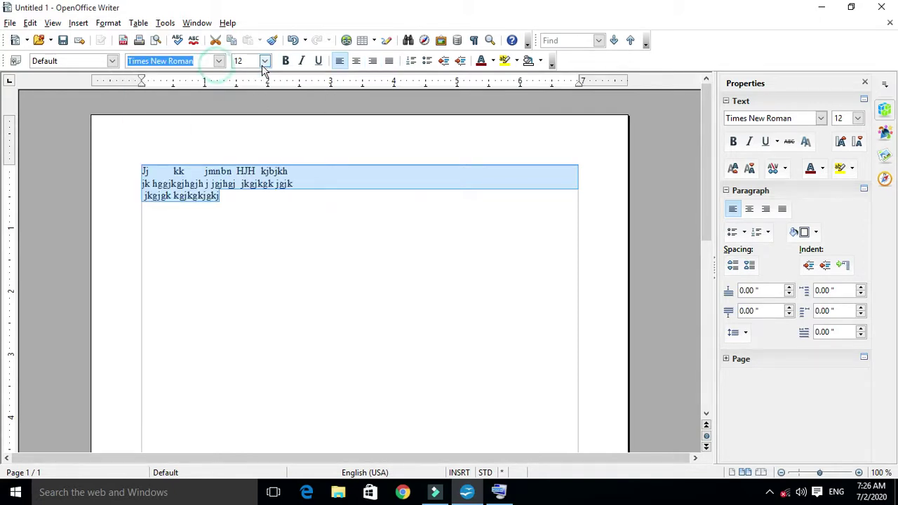
click(264, 61)
click(264, 62)
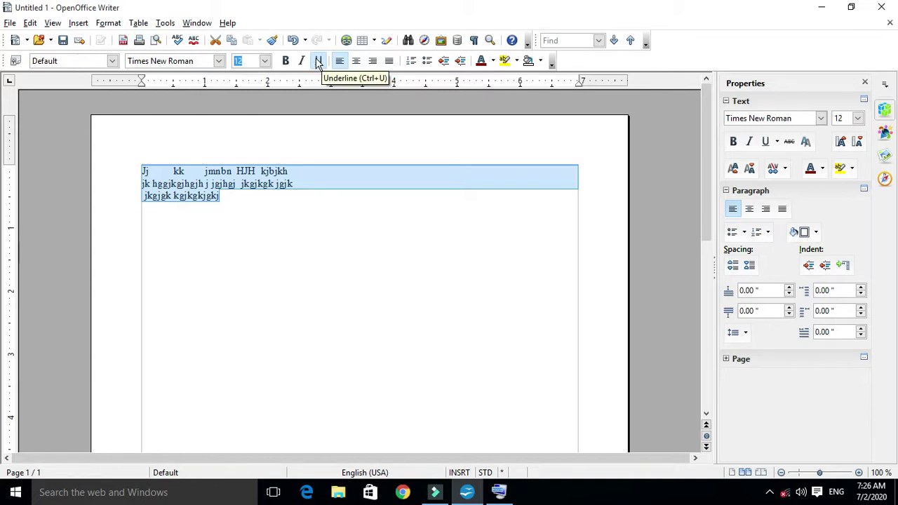
click(218, 61)
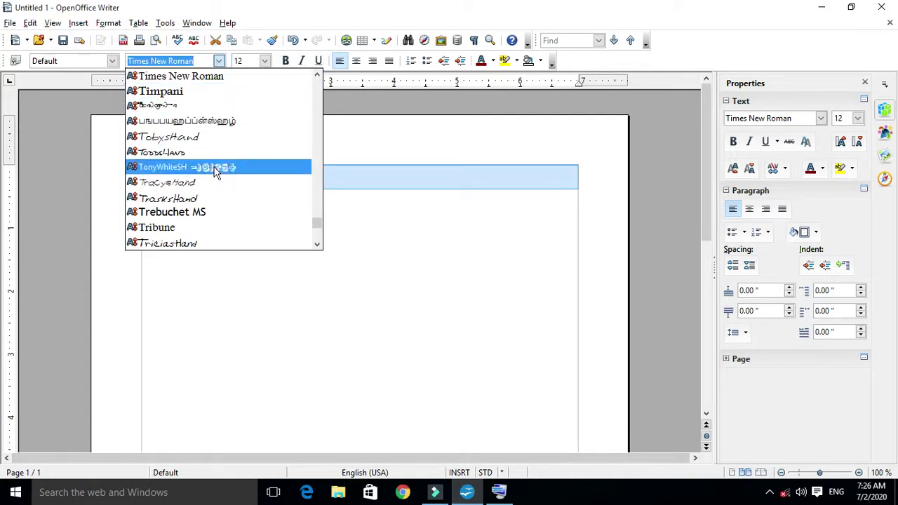
click(197, 92)
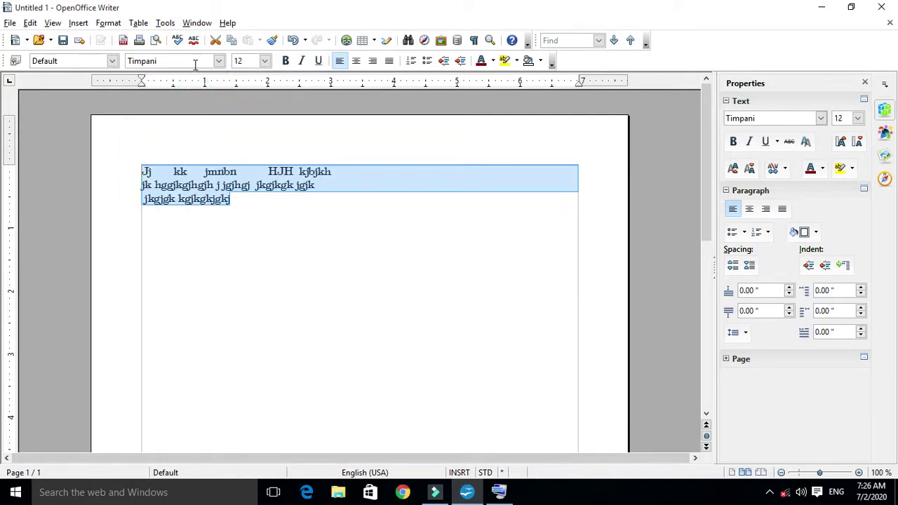
Change the font of the selected three lines to AdobeGaramond
click(218, 61)
click(172, 197)
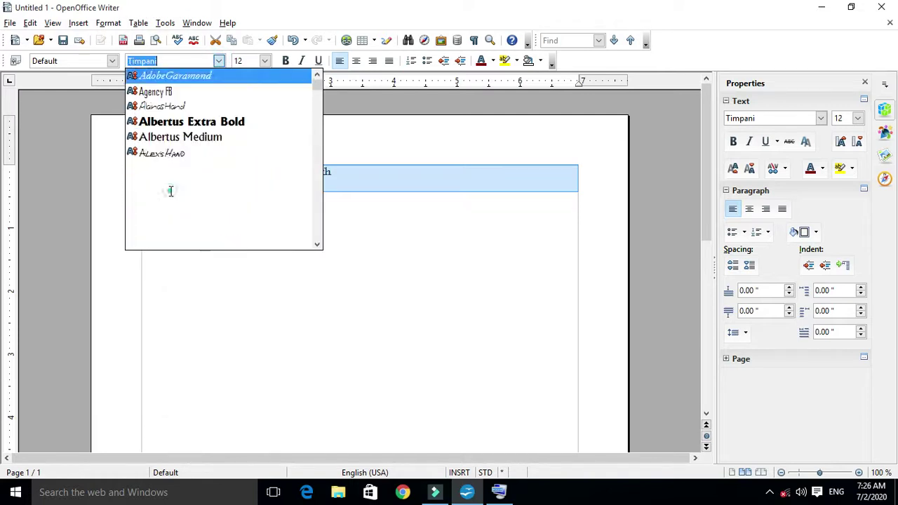
click(218, 61)
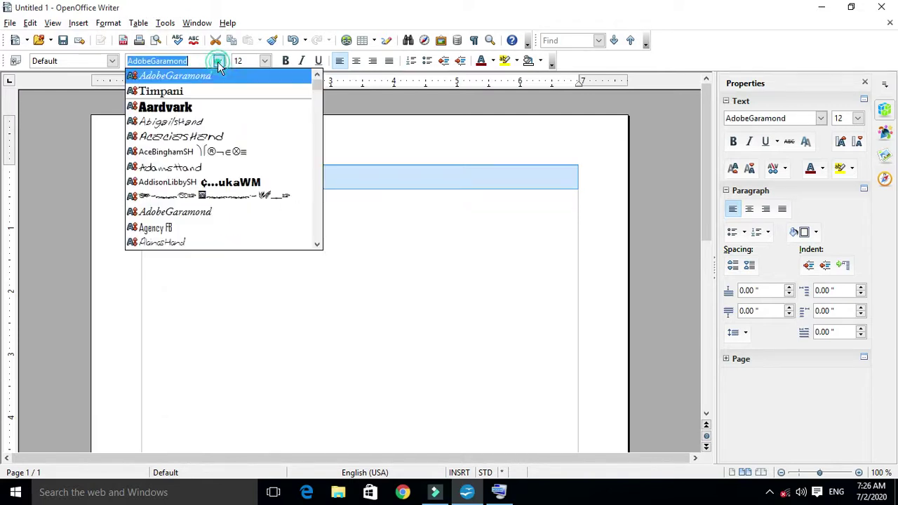
click(218, 65)
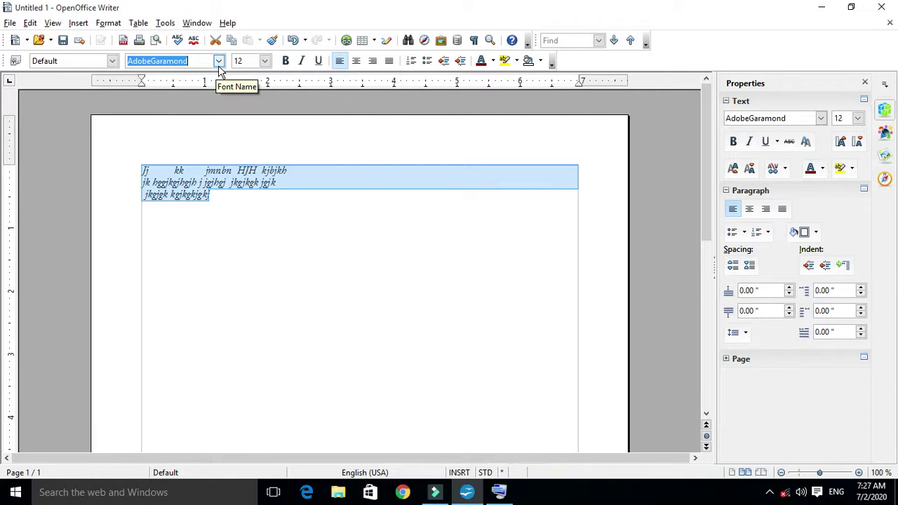
Change the selected text's font to Albertus Extra Bold, and switch bold formatting on and off
click(821, 119)
click(821, 119)
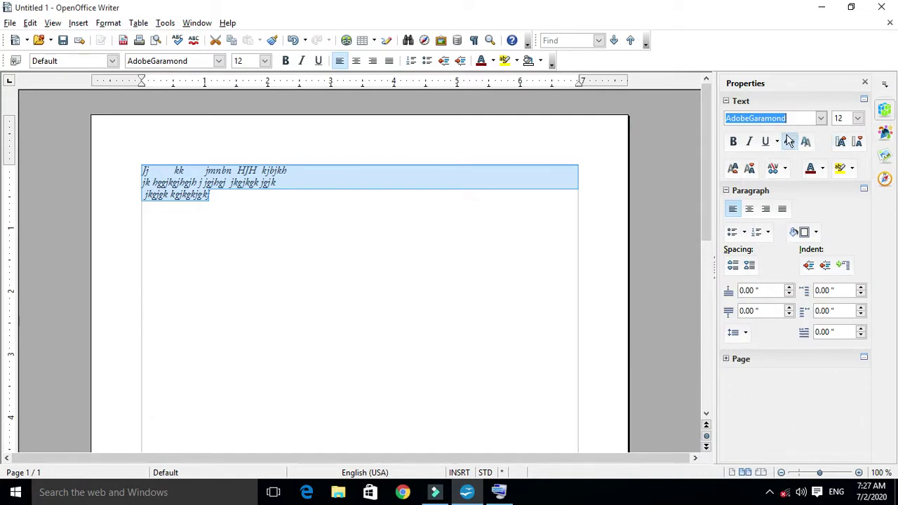
click(821, 118)
click(703, 183)
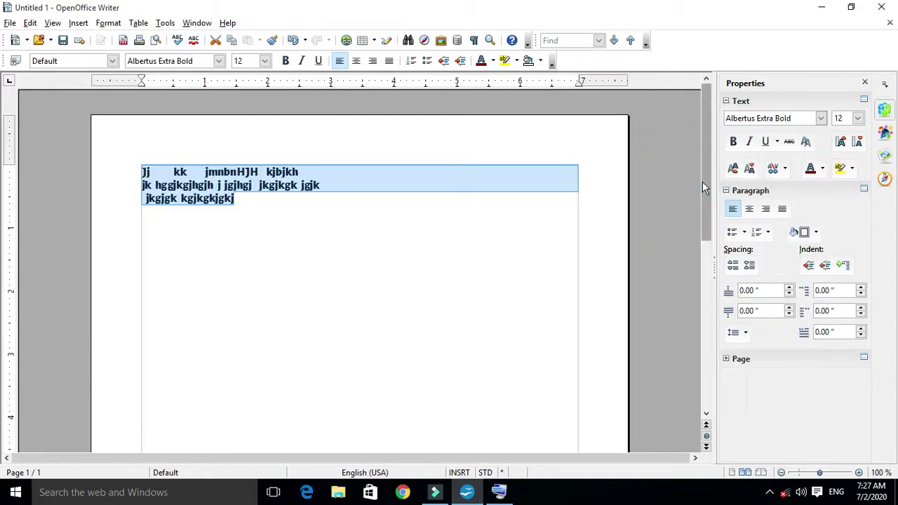
click(731, 145)
click(731, 145)
Set the font of the selected text to AbigailsHand
click(821, 118)
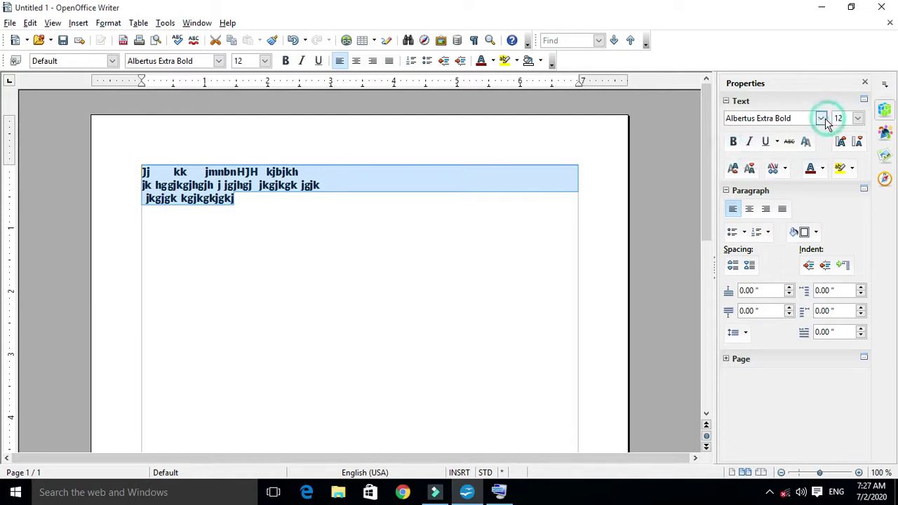
click(734, 167)
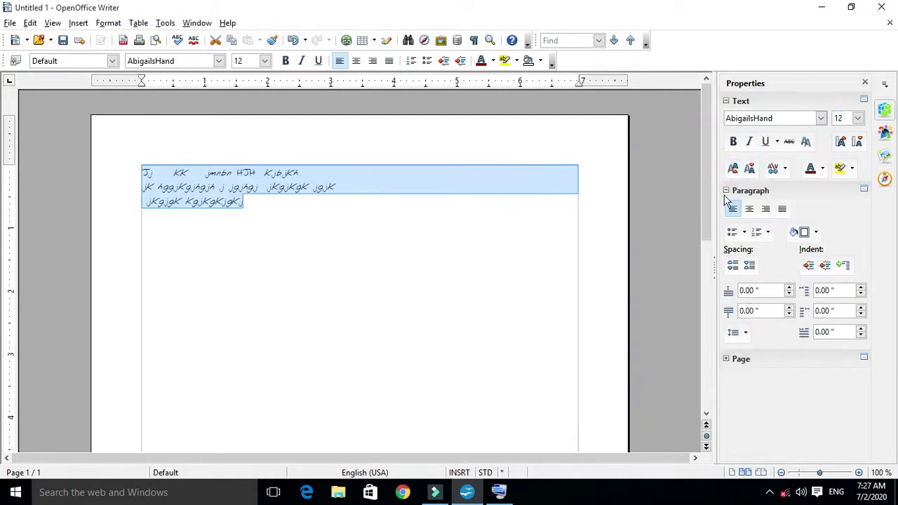
Apply bold, italic and underline formatting to all three lines of text
click(733, 142)
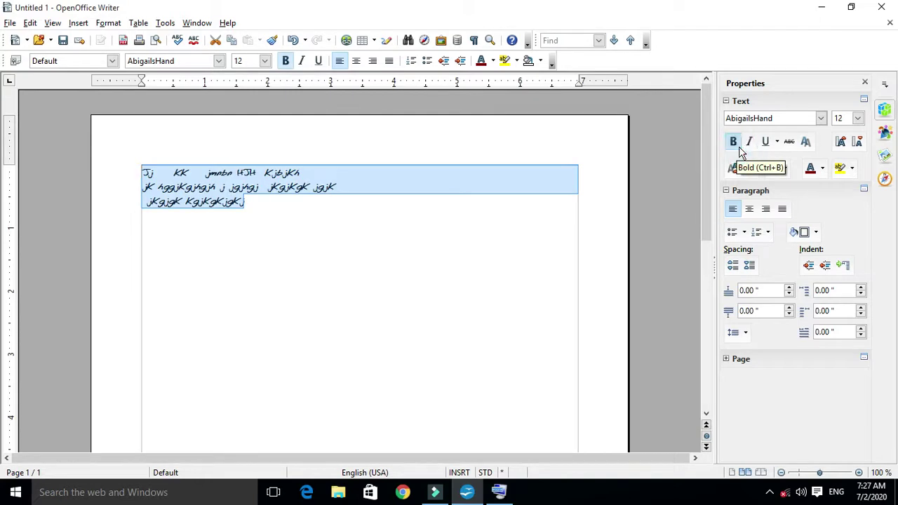
click(749, 143)
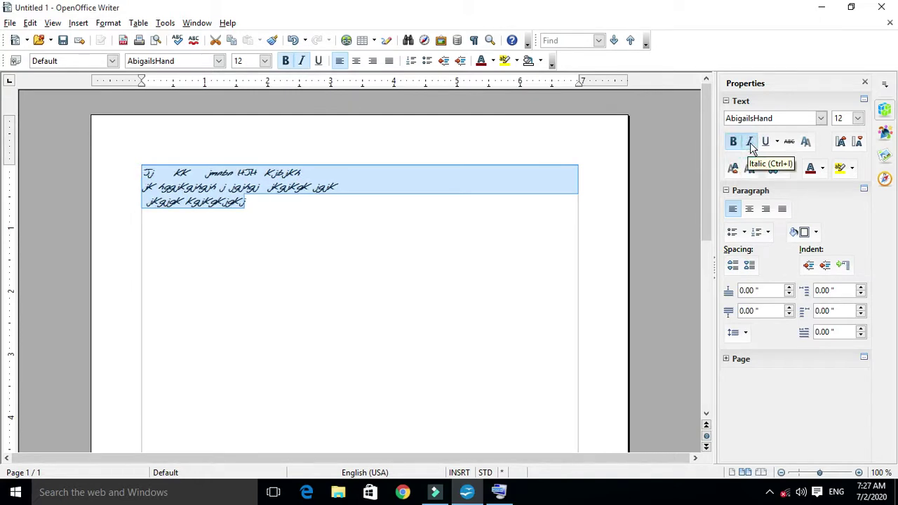
click(765, 144)
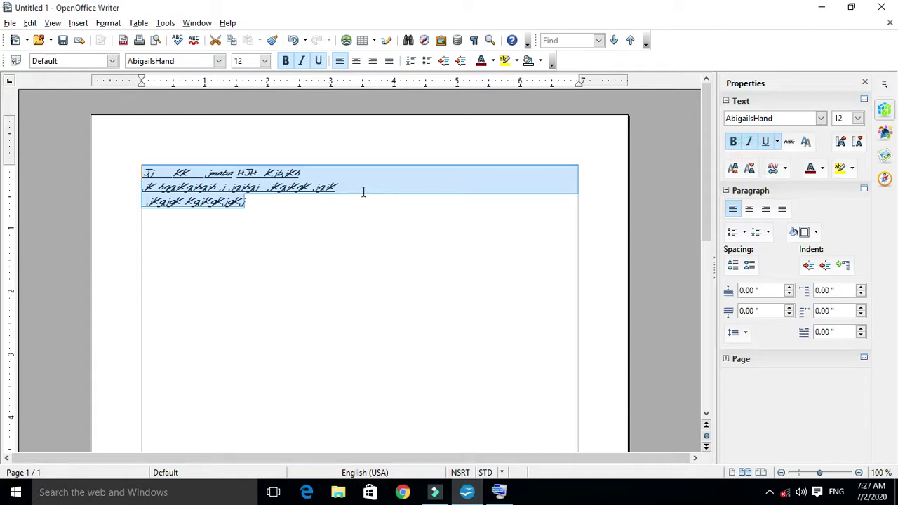
Remove bold, italic and underline from the selected text, briefly trying the underline once more
click(732, 143)
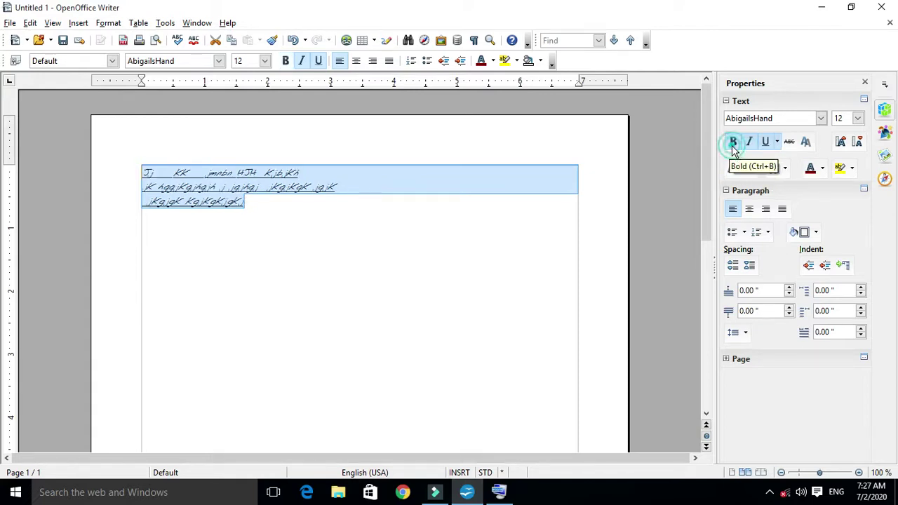
click(749, 143)
click(768, 142)
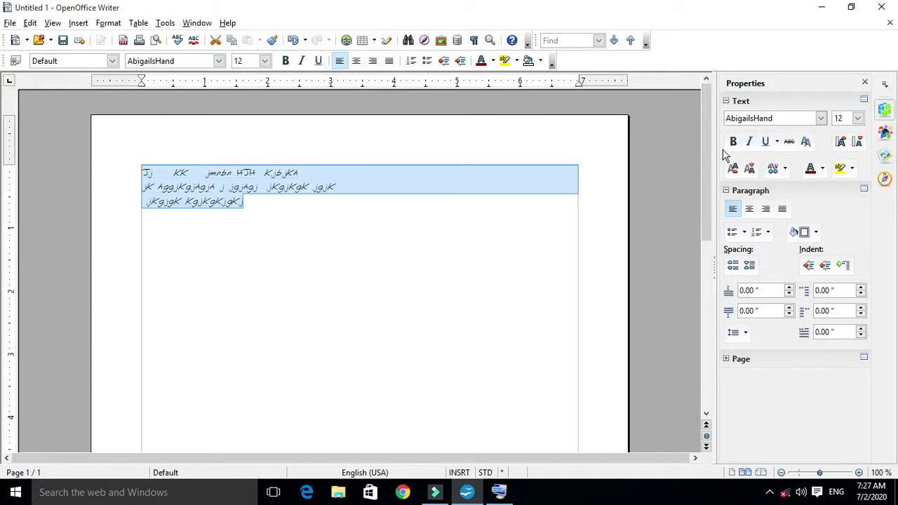
click(764, 141)
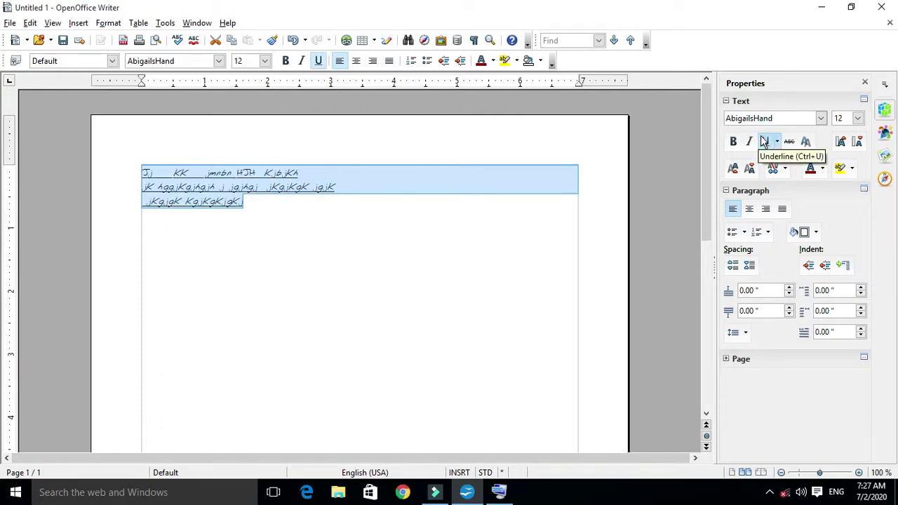
click(764, 141)
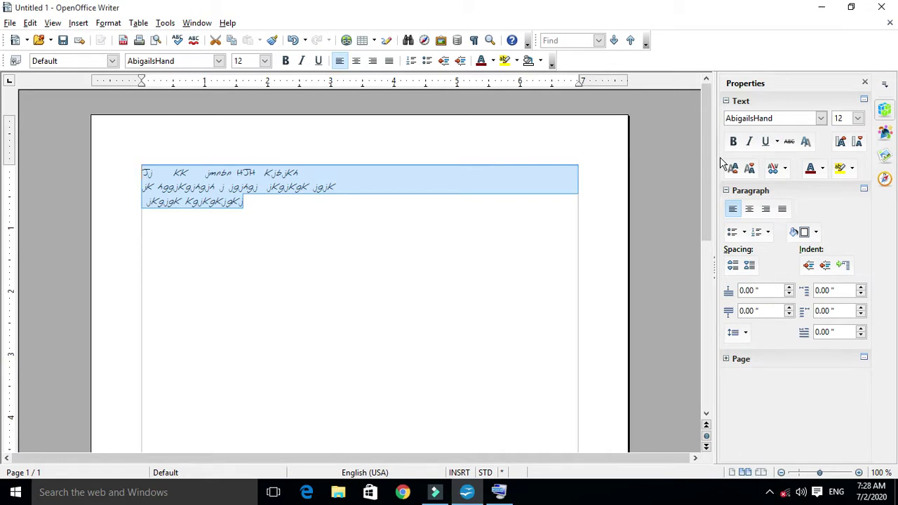
Set the selected text's font size to 13 and enlarge it to 20
click(857, 119)
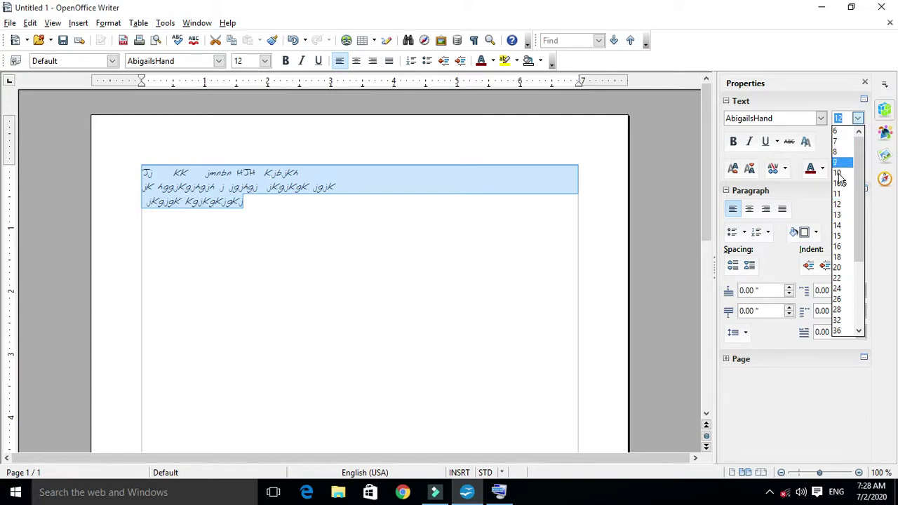
click(839, 214)
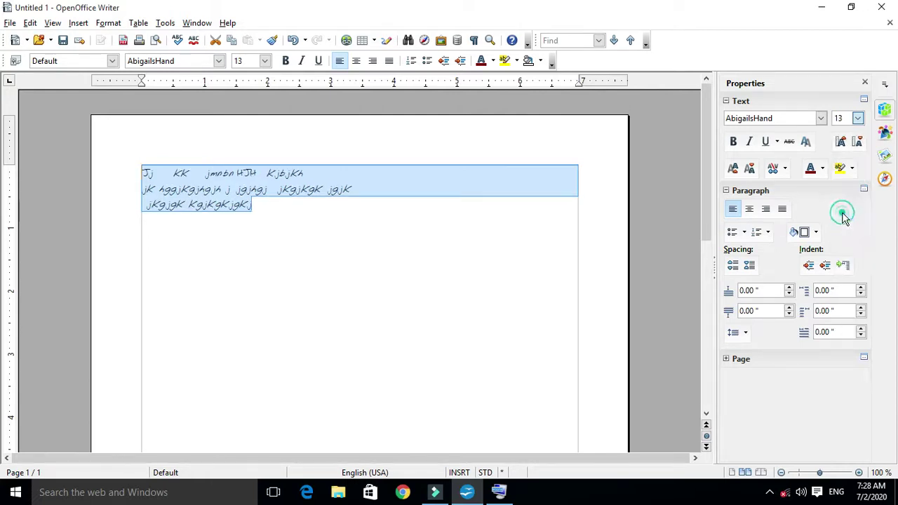
click(858, 119)
click(841, 261)
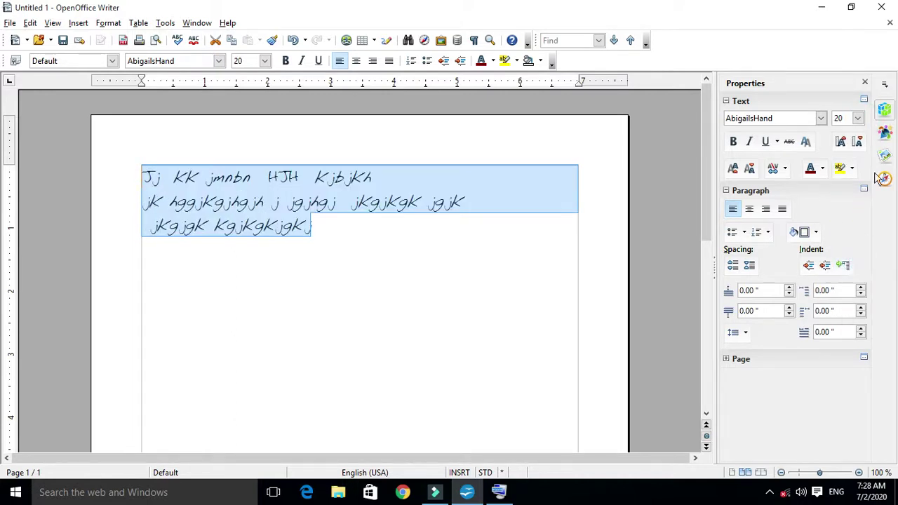
Increase the selected text's font size in increments up to 28
click(842, 143)
click(842, 143)
click(842, 143)
click(841, 143)
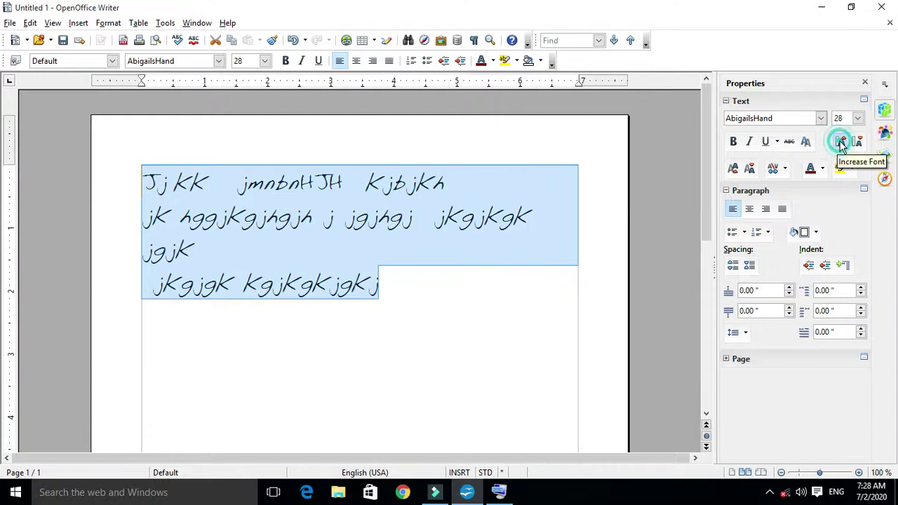
Decrease the selected text's font size in increments back to 20
click(856, 143)
click(856, 144)
click(857, 144)
click(857, 143)
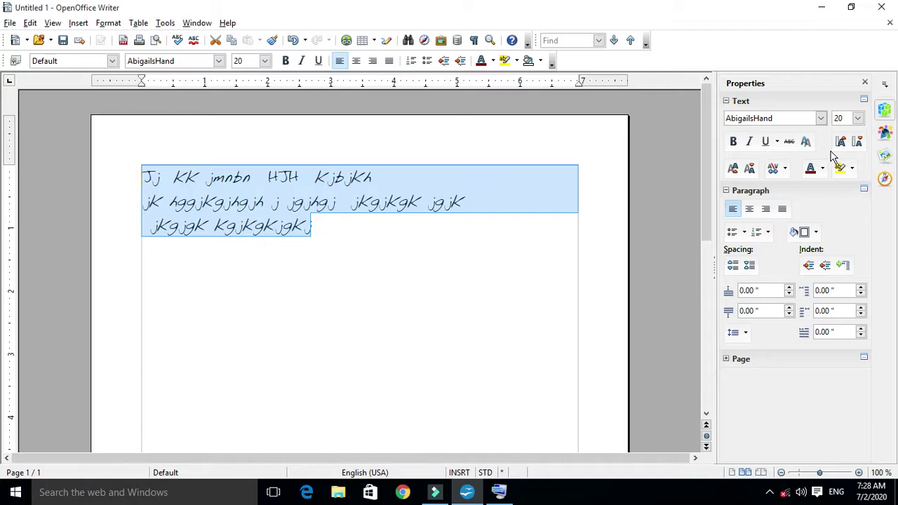
Apply strikethrough to the selected text and remove it again
click(788, 144)
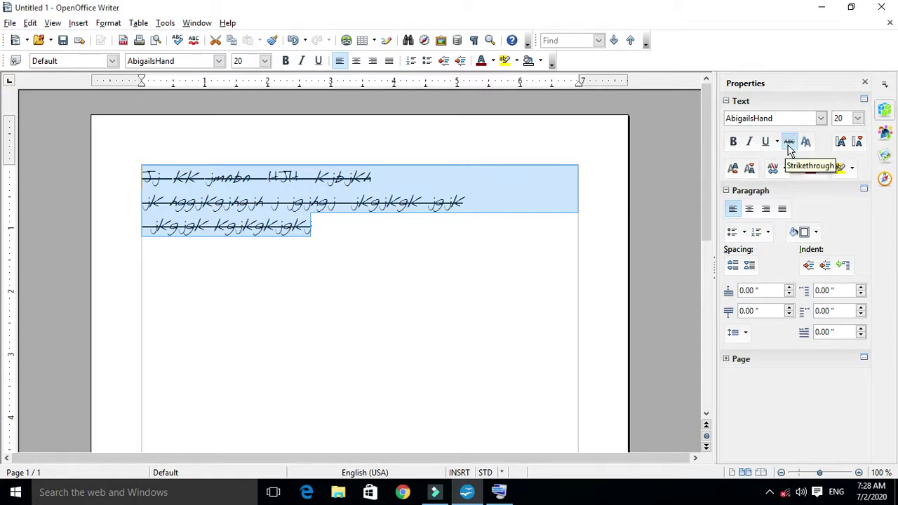
click(788, 142)
Try thick solid, dashed and wavy underline styles one after another on the selected text
click(777, 142)
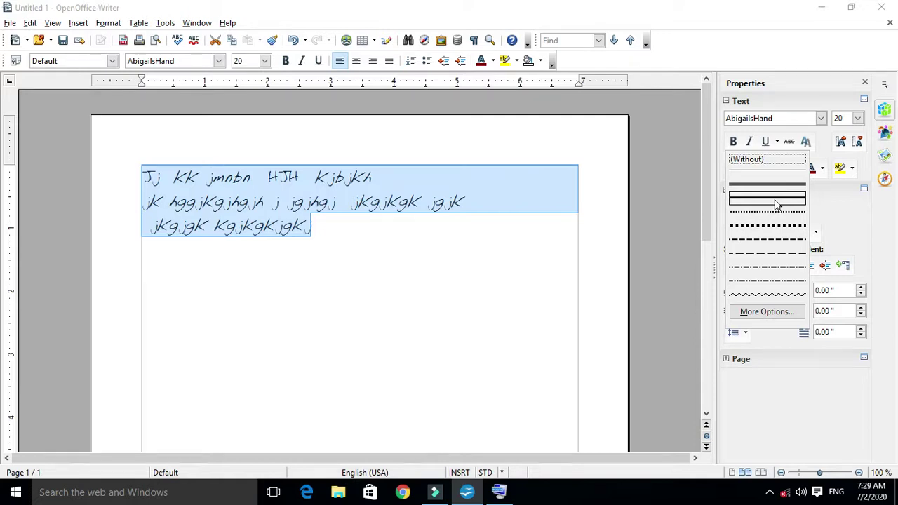
click(778, 200)
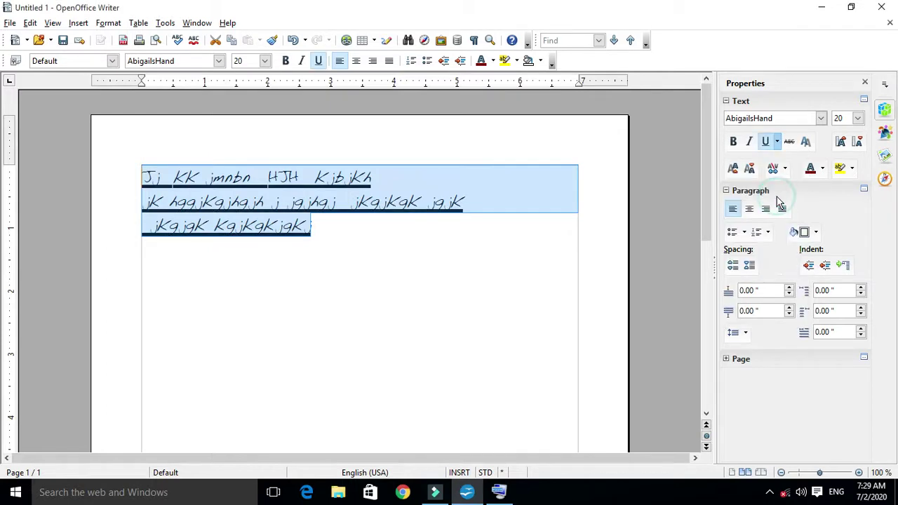
click(777, 142)
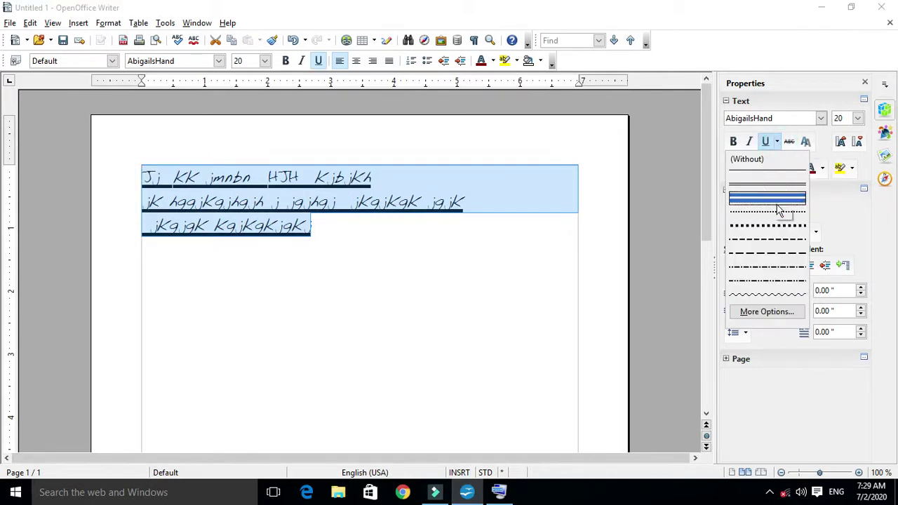
click(775, 247)
click(777, 143)
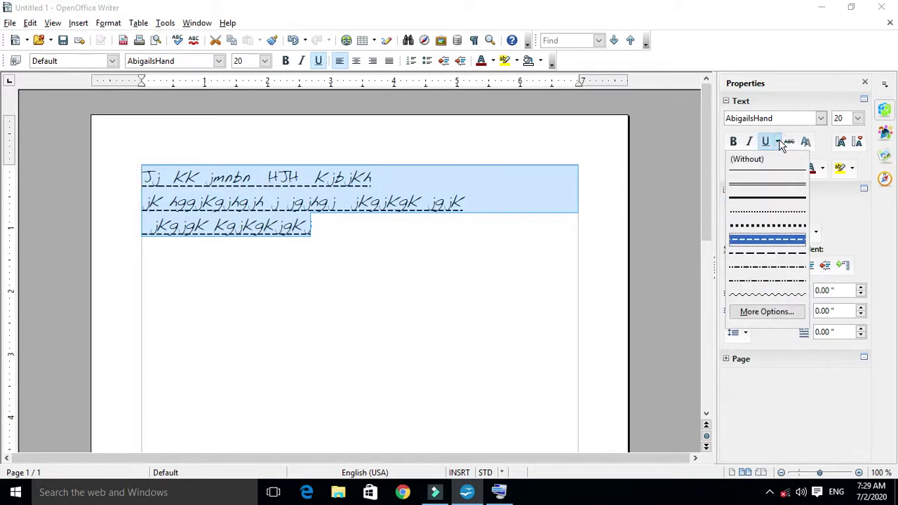
click(773, 293)
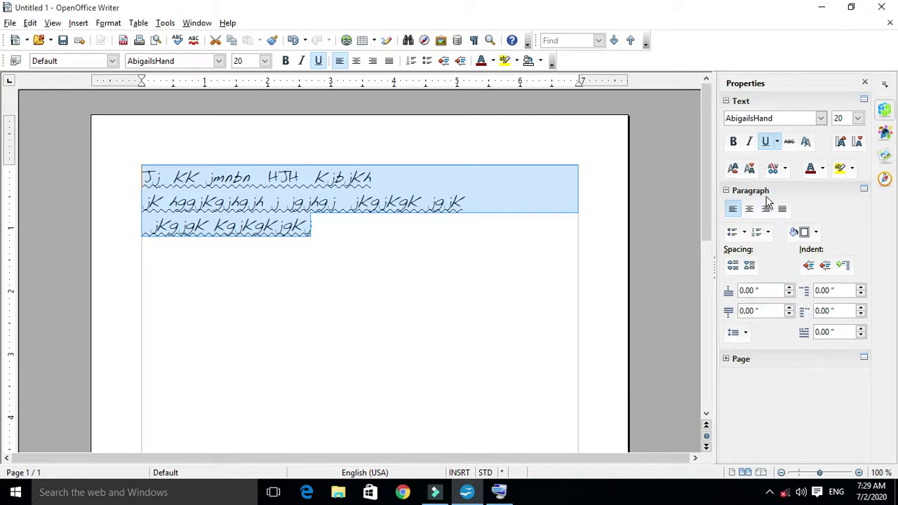
Try bold dotted, double and dashed underline styles one after another on the selected text
click(777, 142)
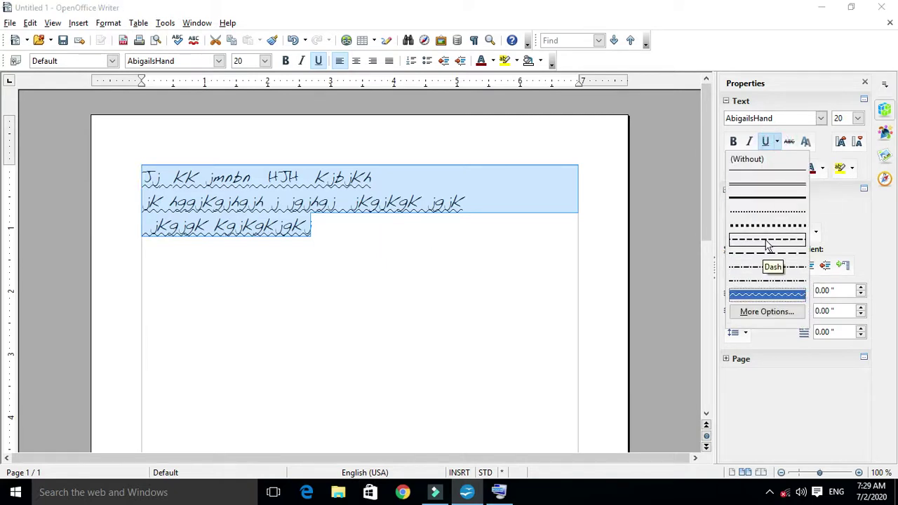
click(771, 250)
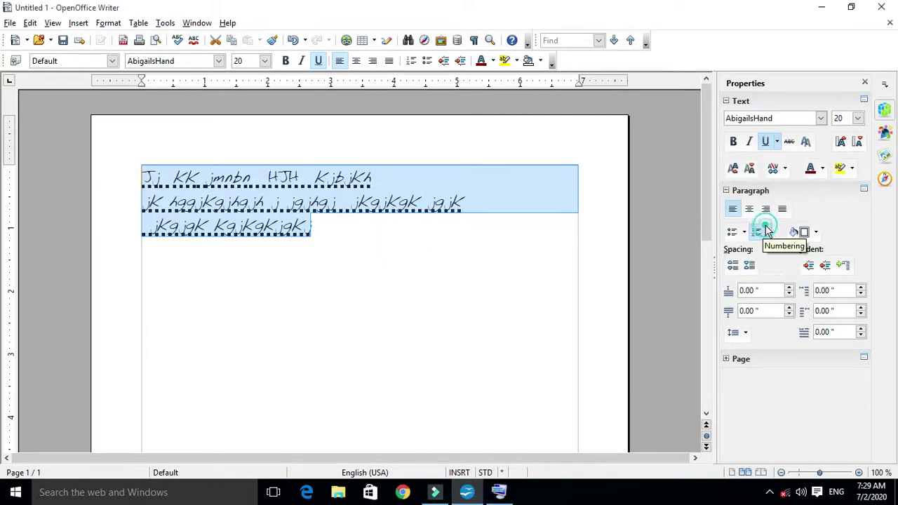
click(777, 142)
click(786, 185)
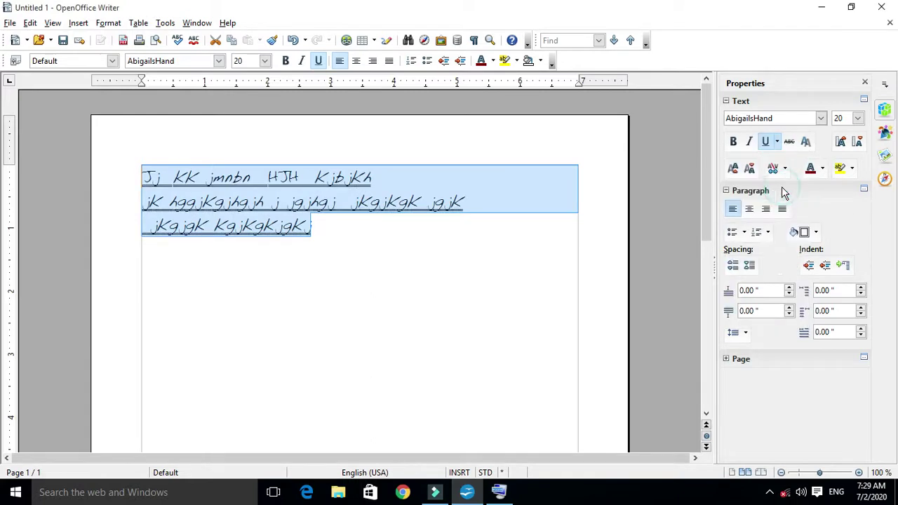
click(777, 143)
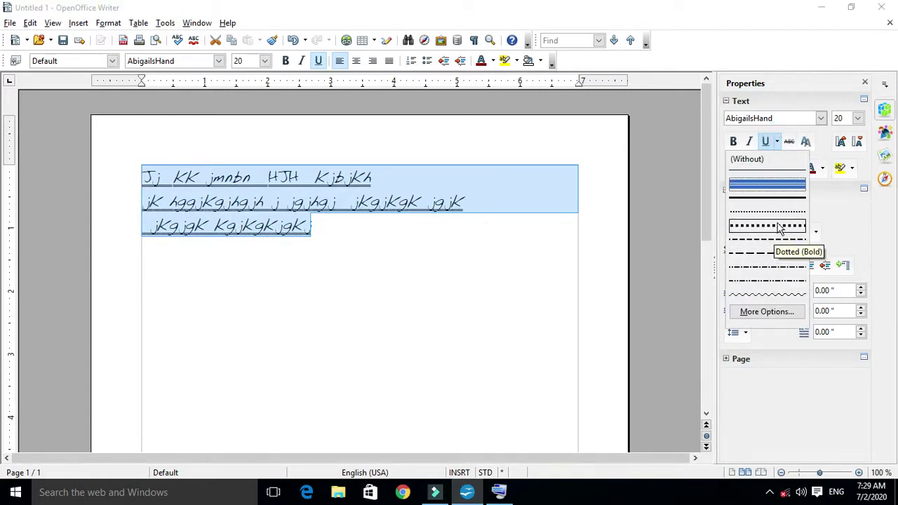
click(775, 246)
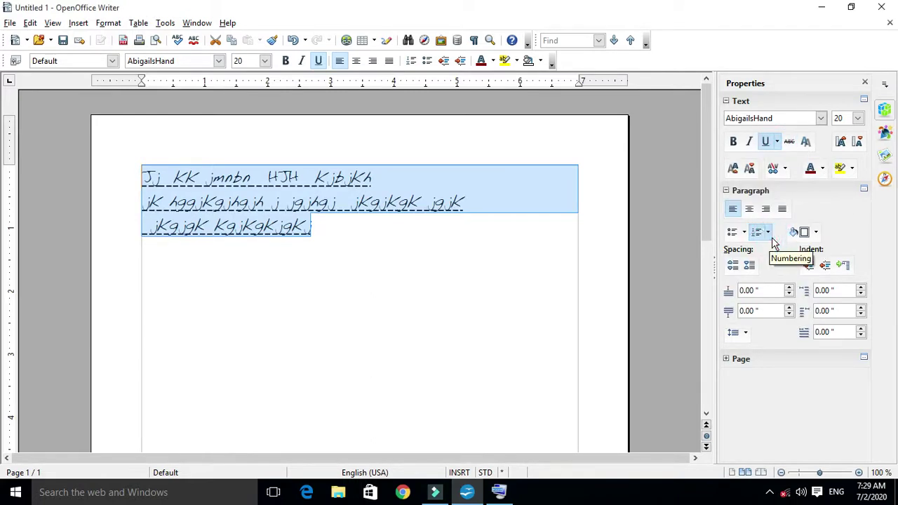
Switch the selected text to a single underline and remove the underline altogether
click(777, 142)
key(Escape)
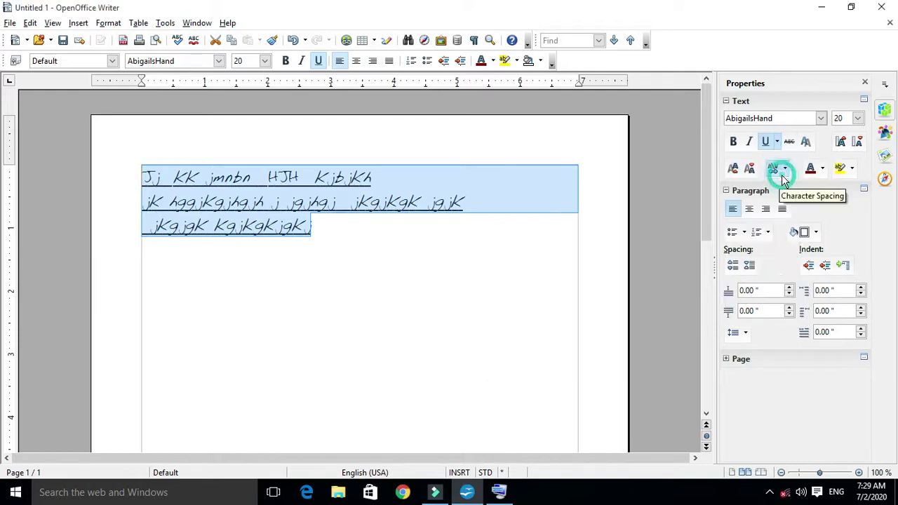
click(766, 146)
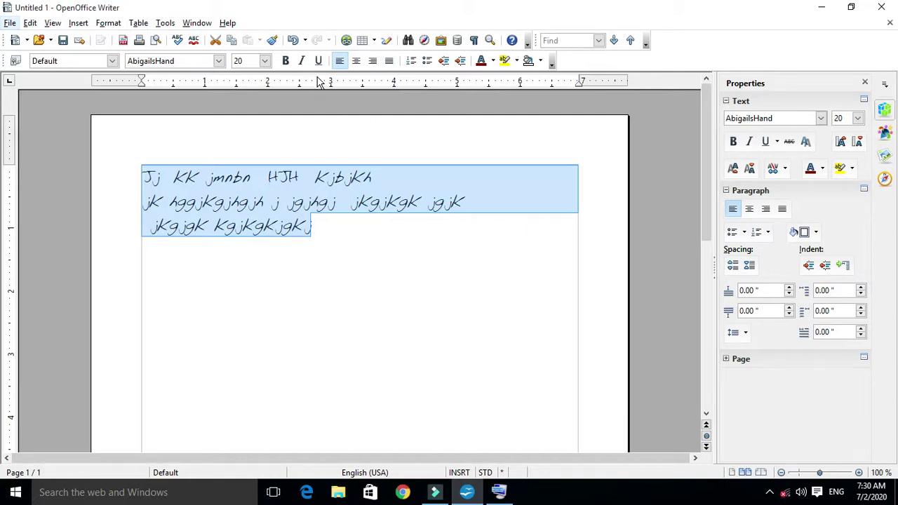
click(110, 23)
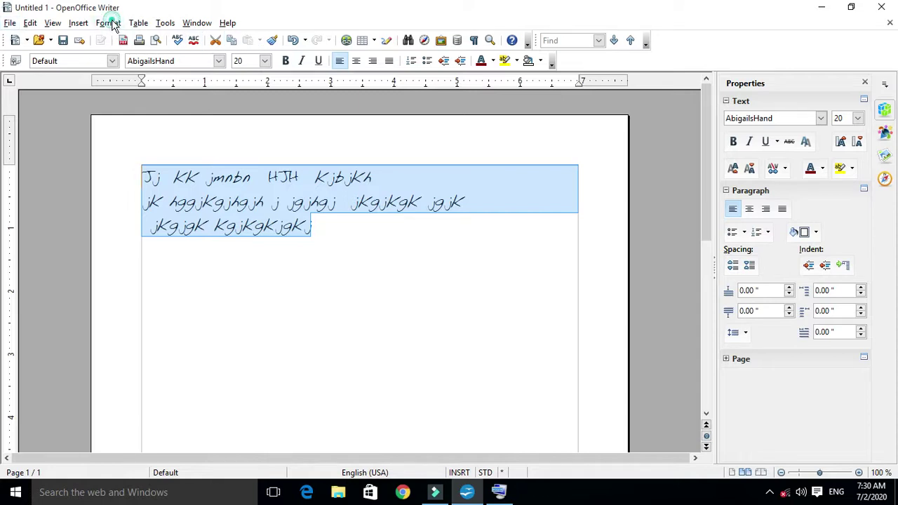
click(109, 24)
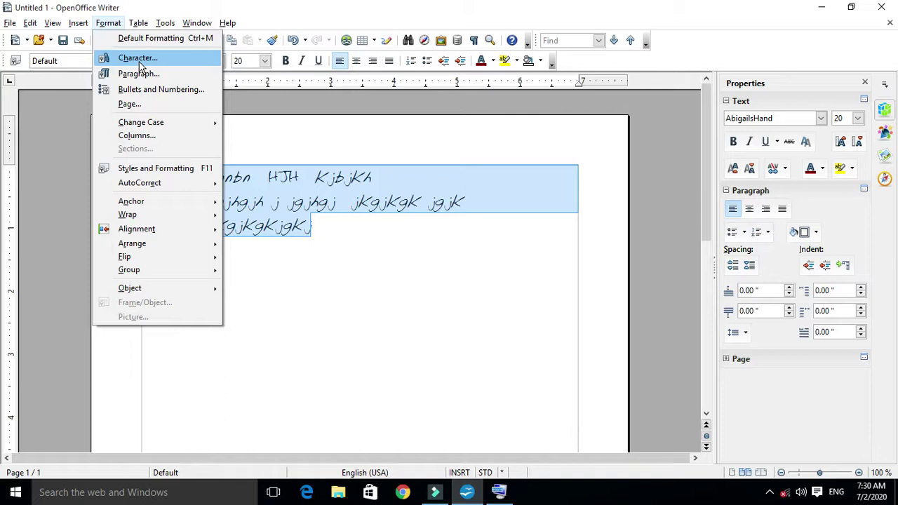
click(53, 114)
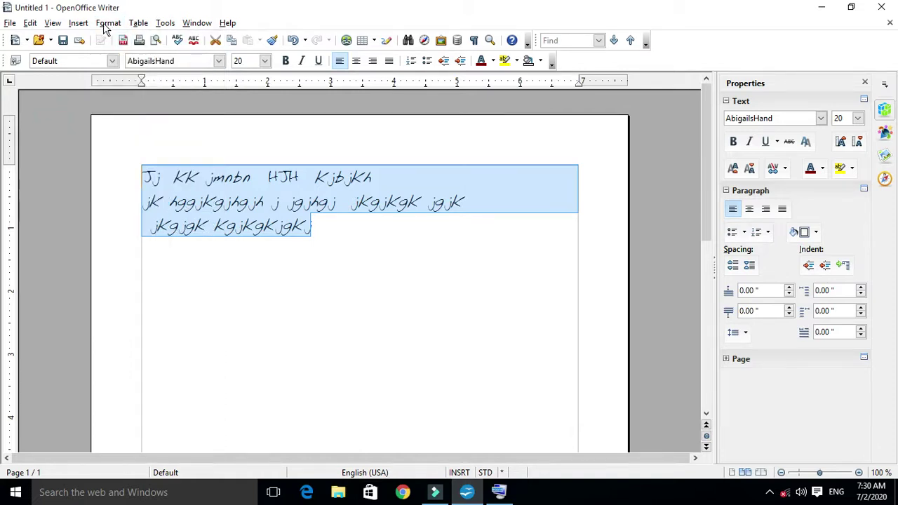
Open the character formatting settings for the selected text and show the font options
click(106, 24)
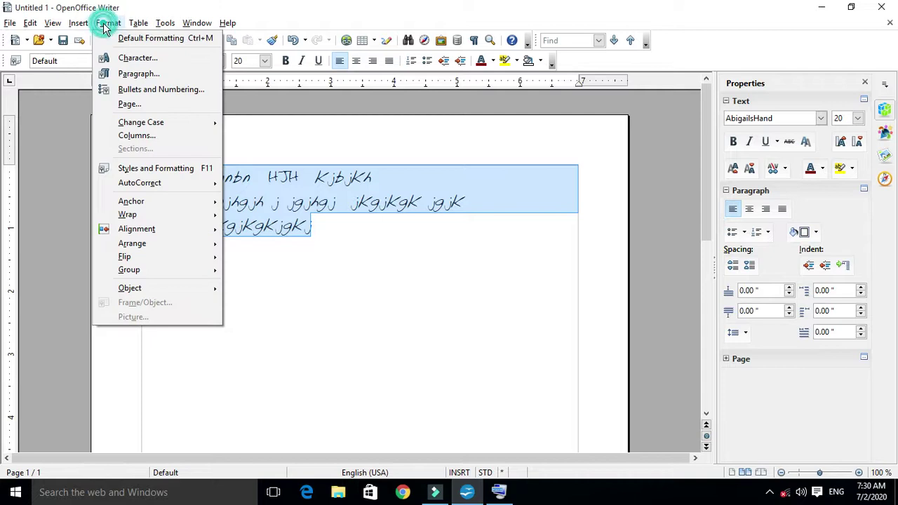
click(156, 59)
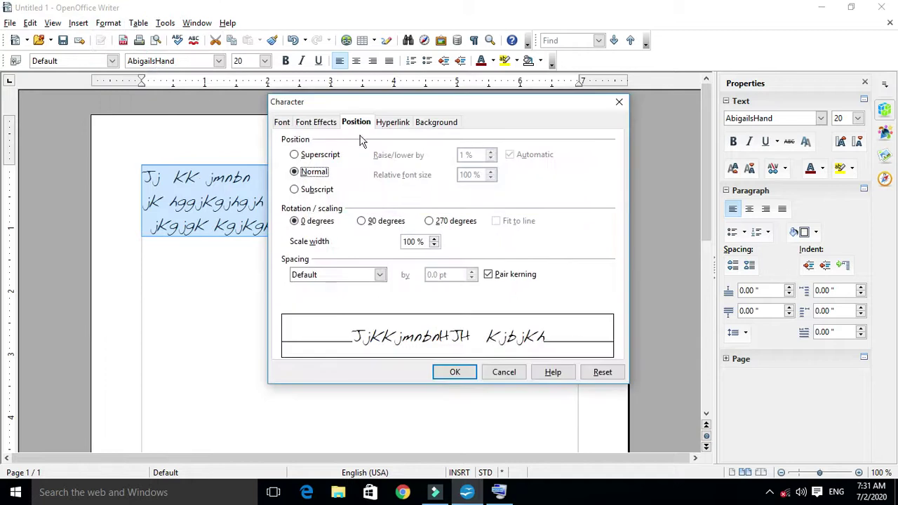
drag(463, 104, 457, 127)
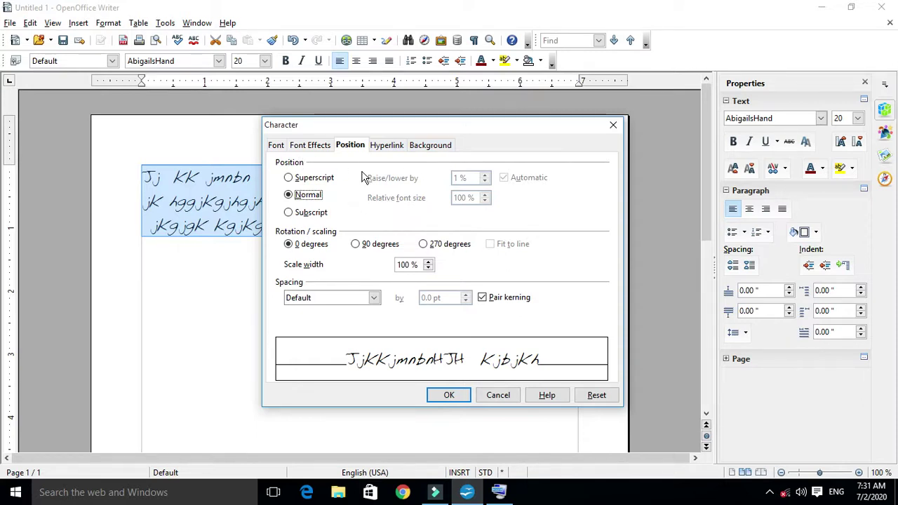
click(274, 145)
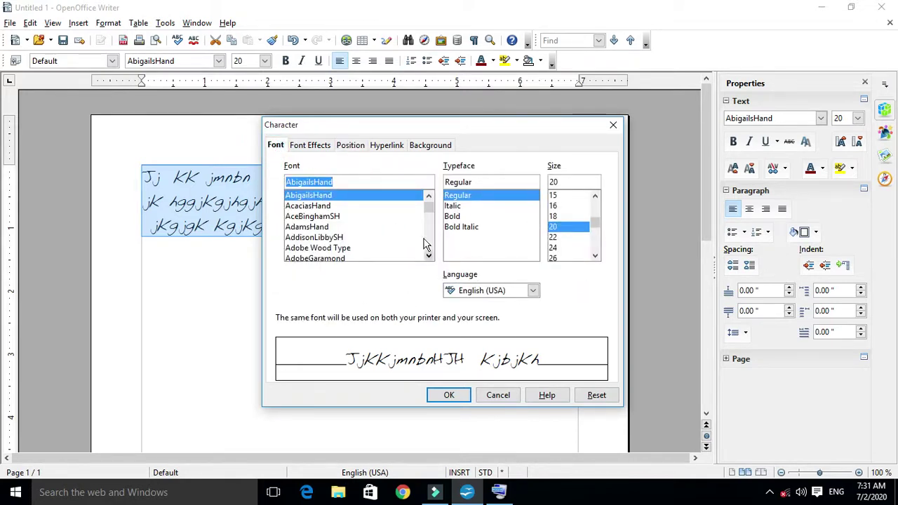
Preview AdamsHand, AddisonLibbySH, Adobe Wood Type and AcaciasHand for the selected text and go back to AbigailsHand
click(330, 227)
click(330, 238)
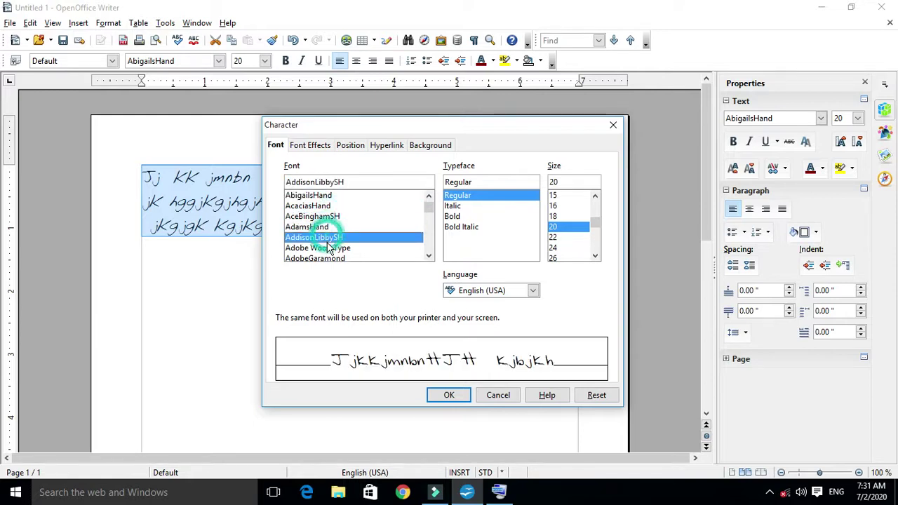
click(340, 249)
click(314, 237)
click(309, 205)
click(309, 195)
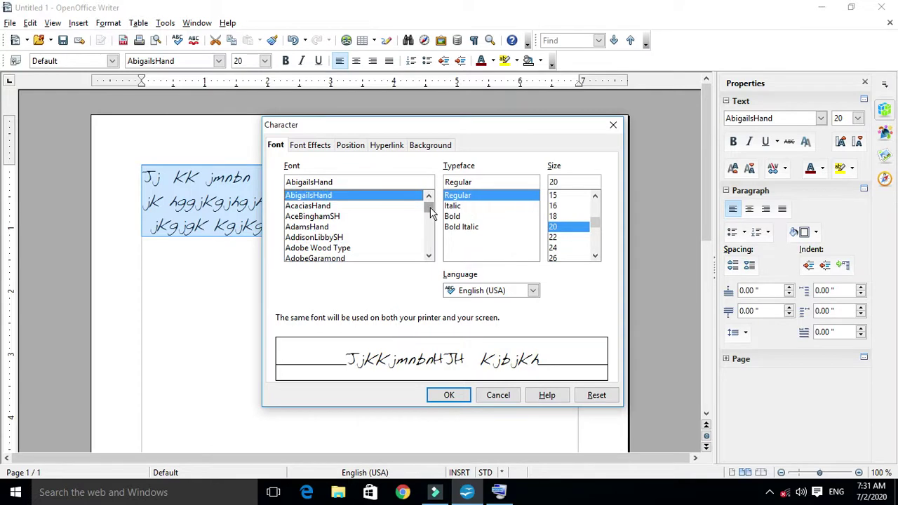
Preview the bold italic, regular and italic typefaces for the selected text and settle on Bold
drag(410, 136, 387, 176)
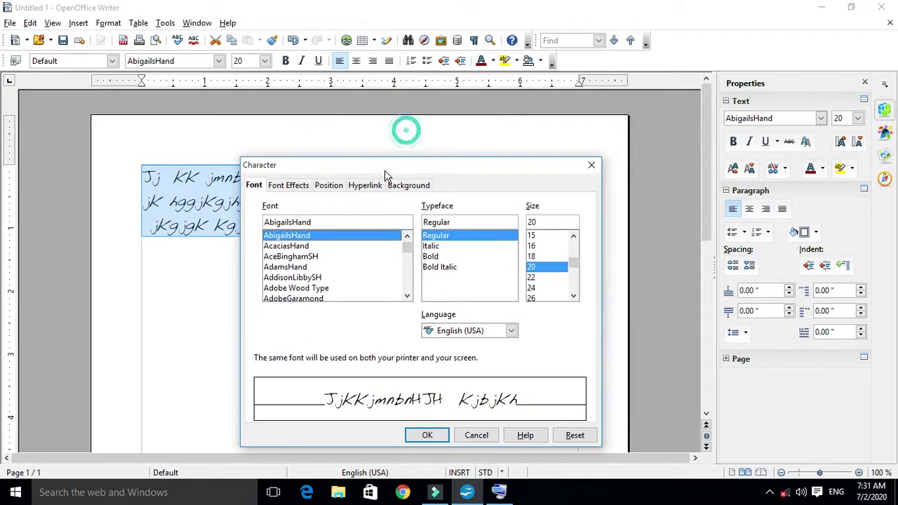
click(447, 258)
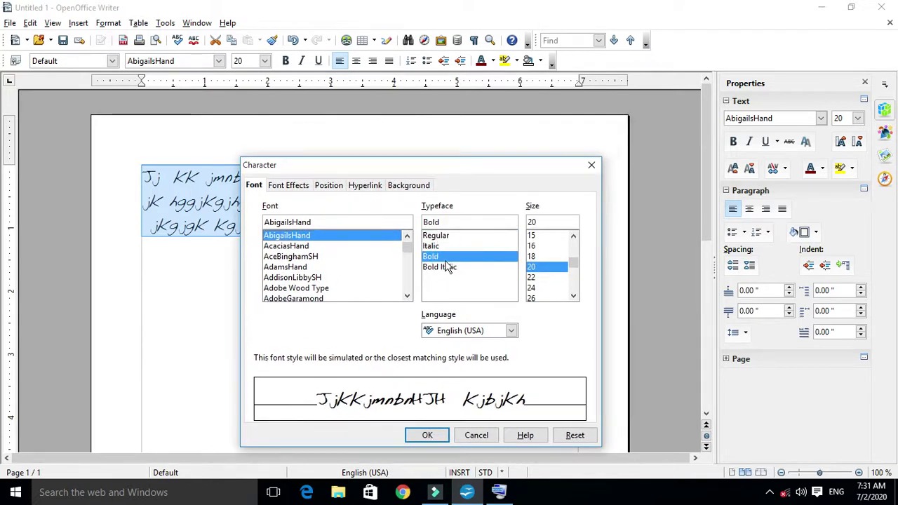
click(446, 267)
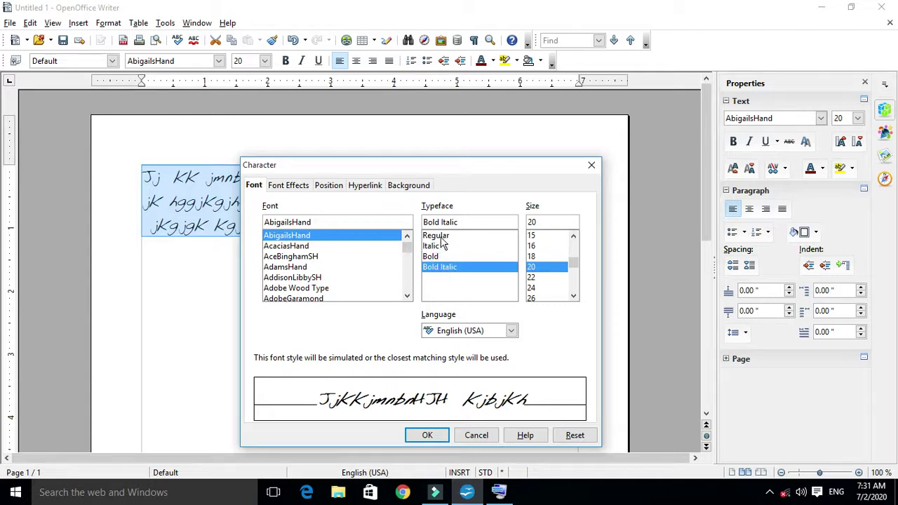
click(437, 237)
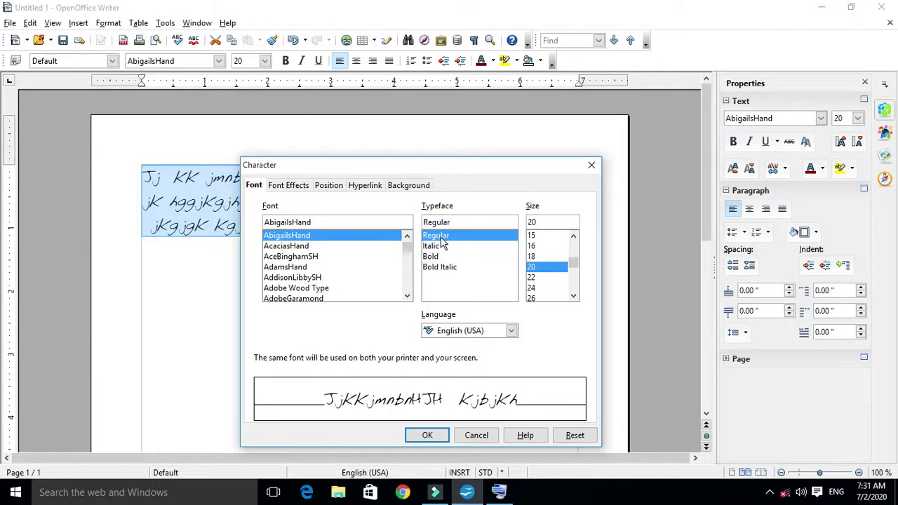
click(441, 246)
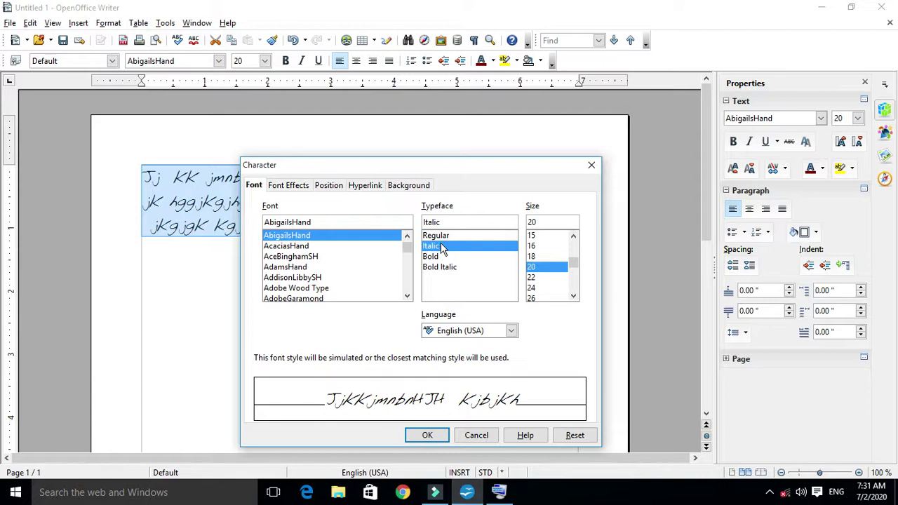
click(444, 267)
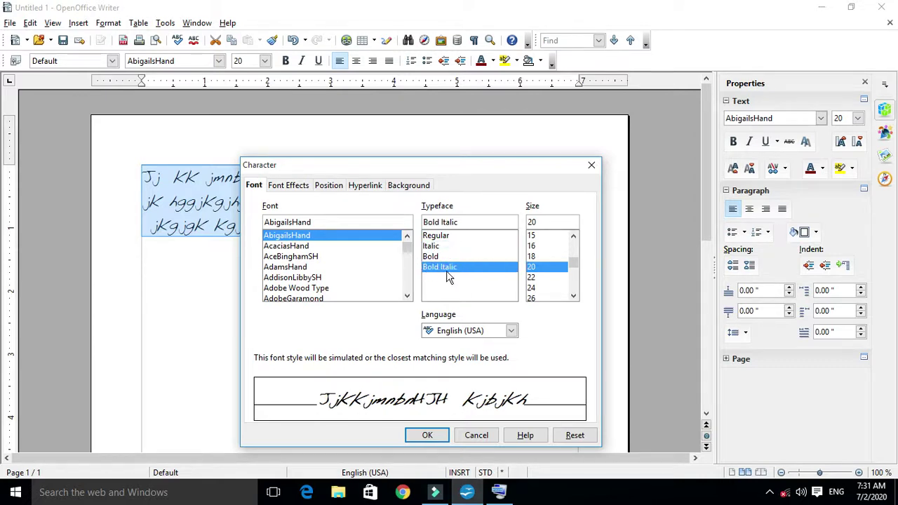
click(430, 257)
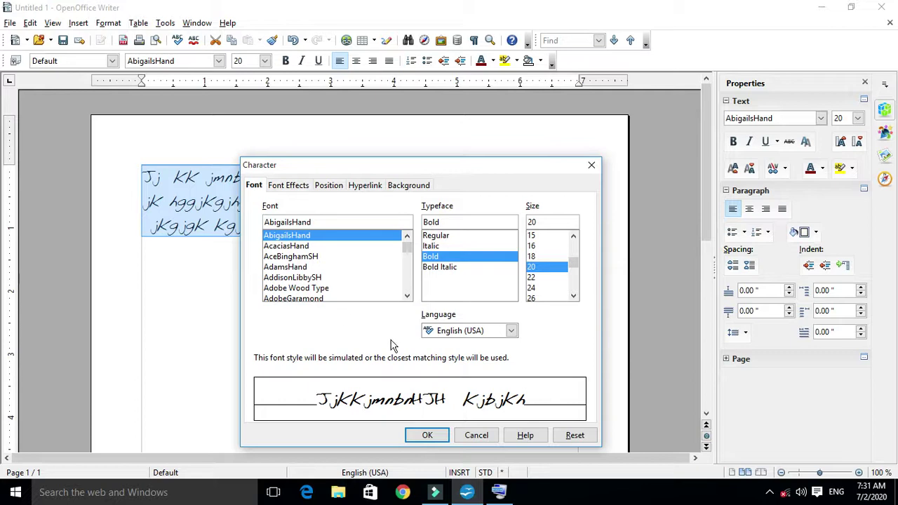
Compare several font sizes between 16 and 26 in the preview and set the size to 26
click(537, 287)
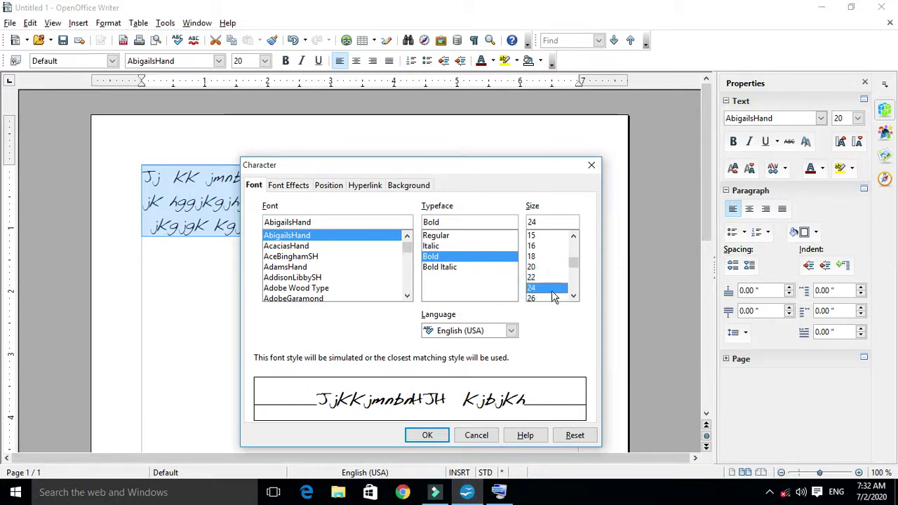
click(546, 297)
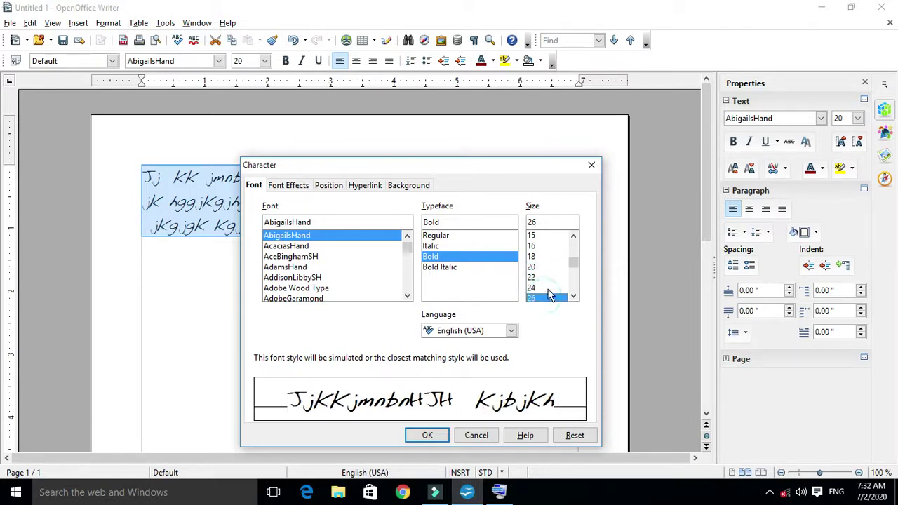
click(540, 246)
click(540, 256)
click(540, 266)
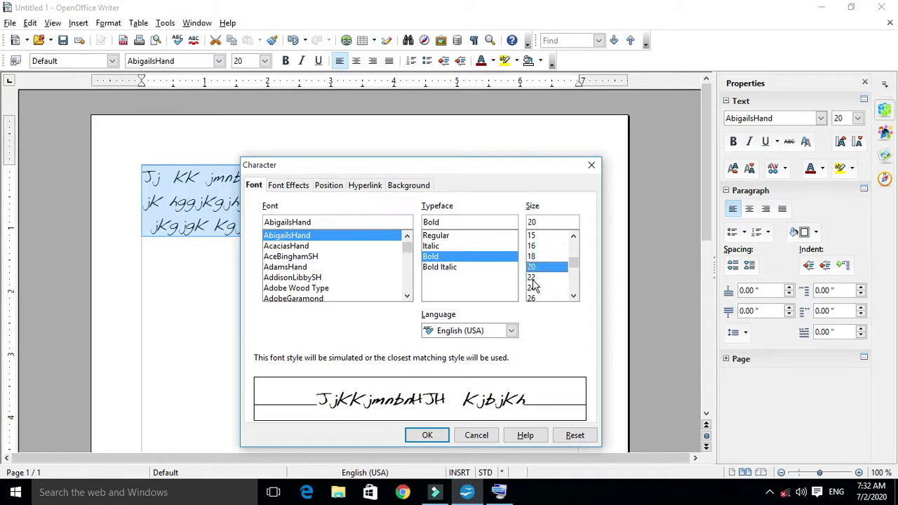
click(540, 277)
click(540, 299)
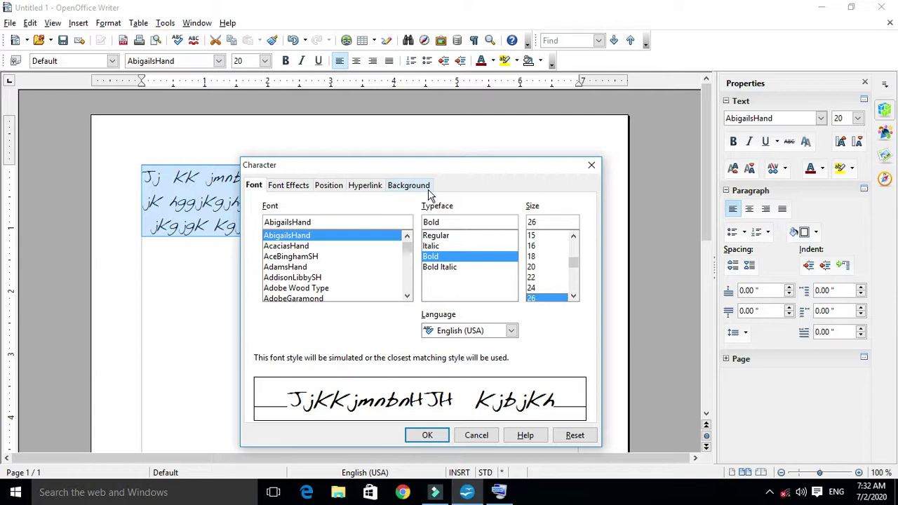
Look through the font effects, position, hyperlink and background settings, and apply the chosen character formatting to the selected text
click(300, 185)
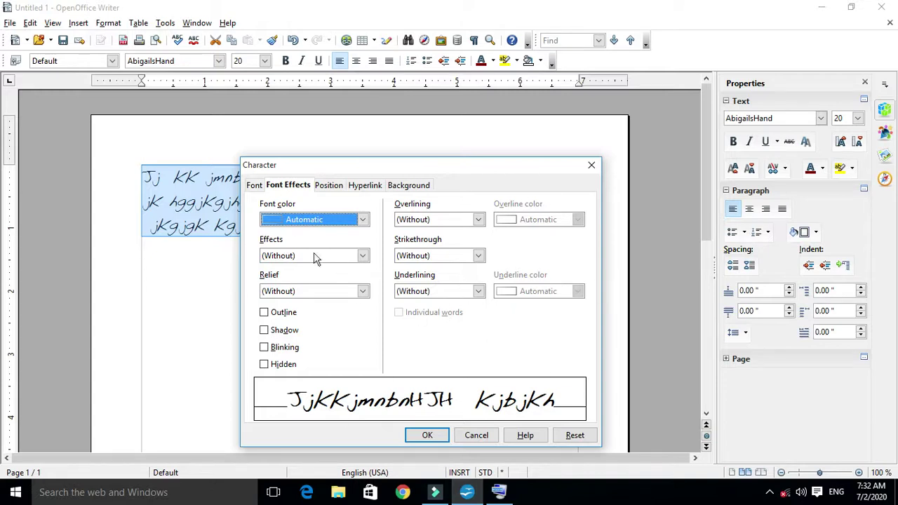
click(338, 186)
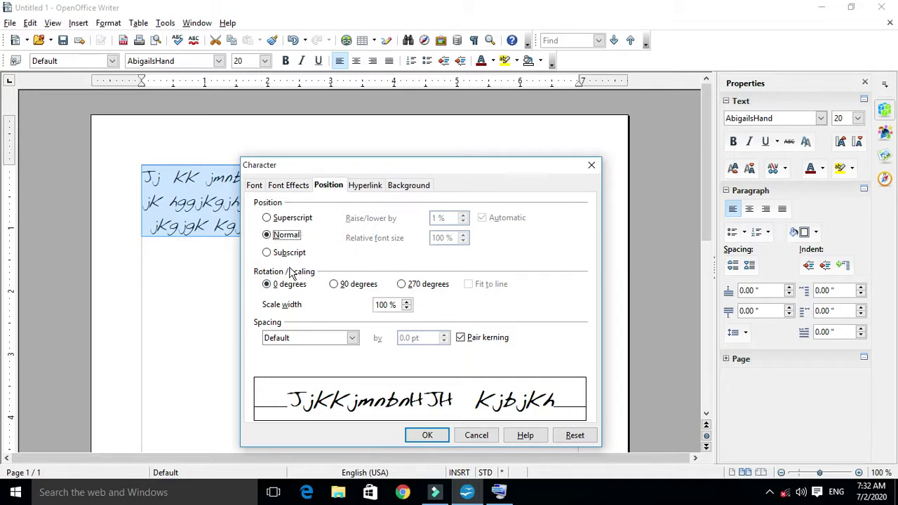
click(368, 187)
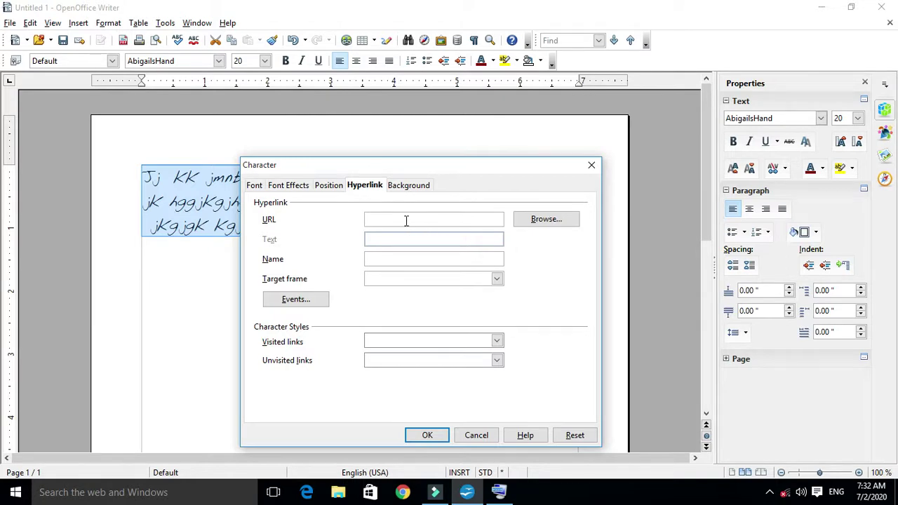
click(400, 185)
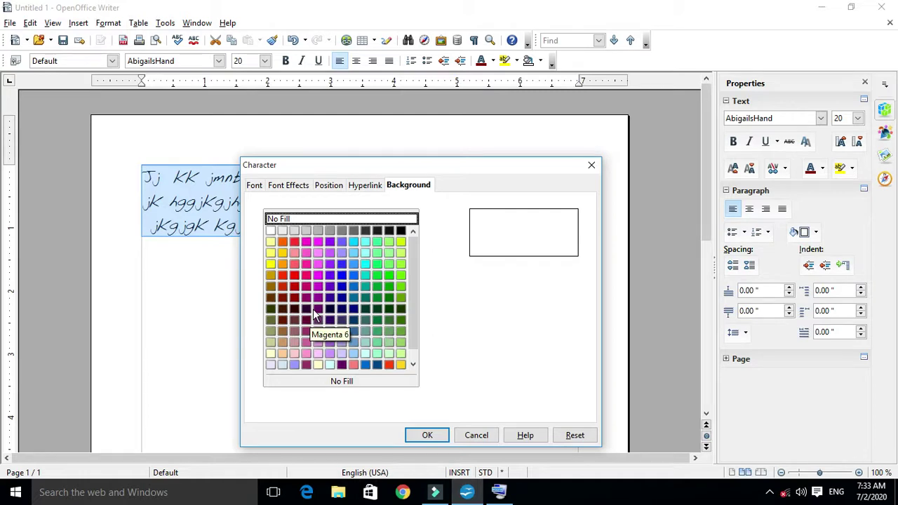
click(254, 185)
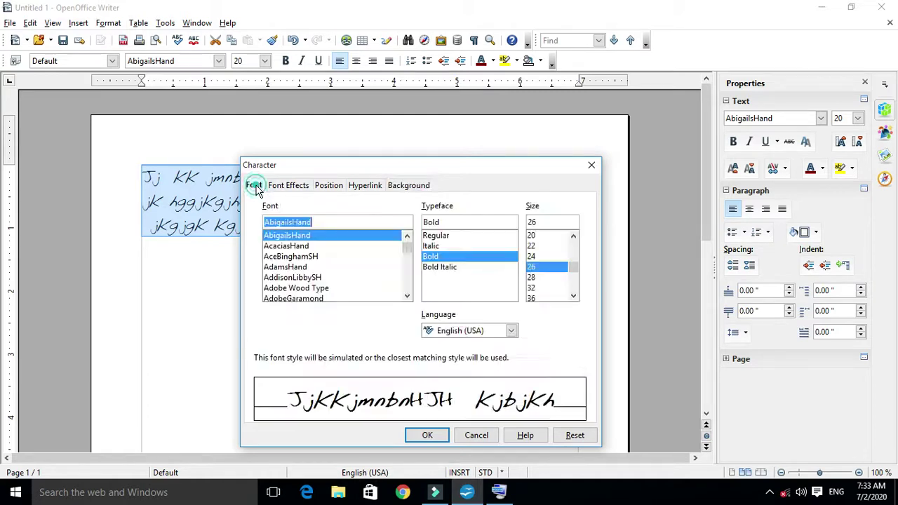
click(434, 437)
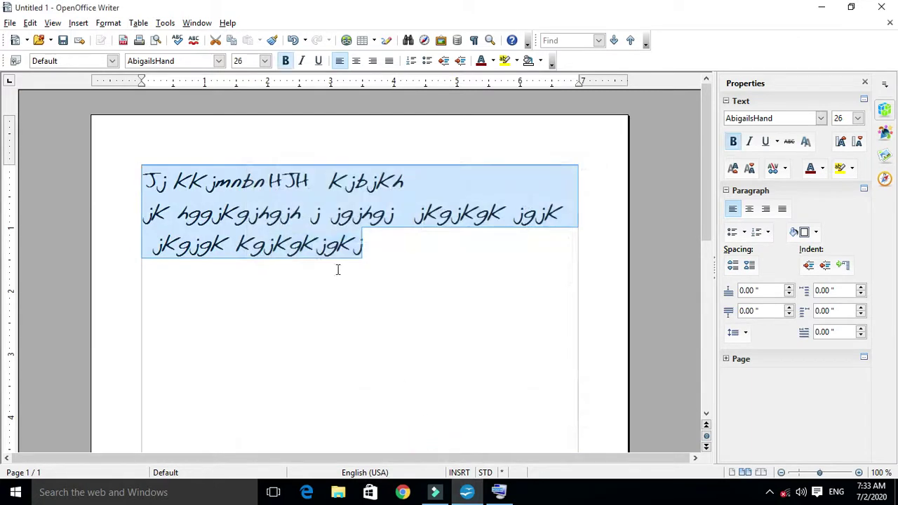